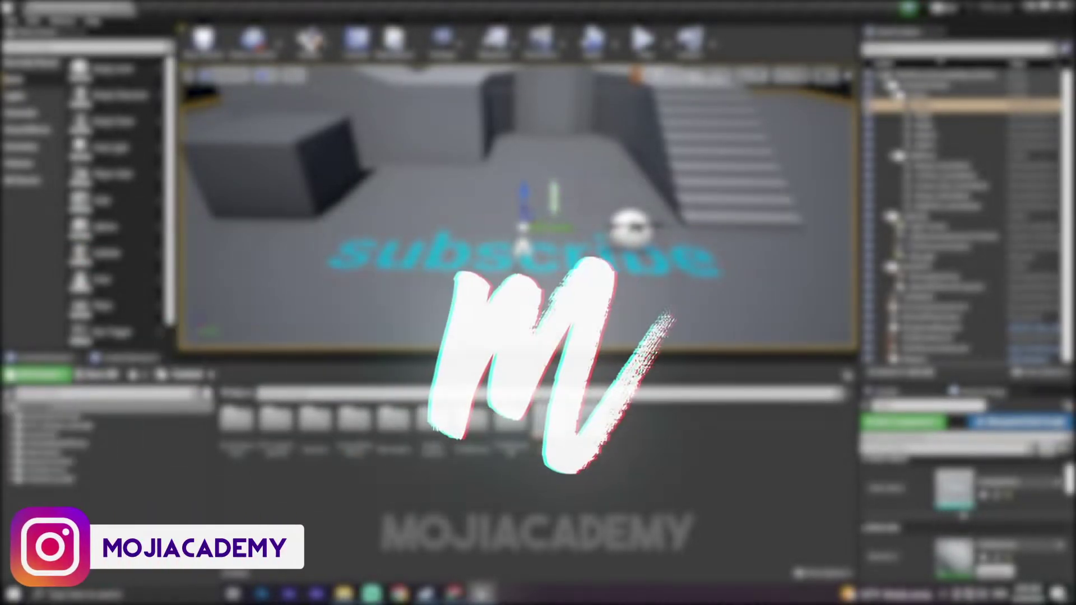
right_click_drag(519, 207, 605, 213)
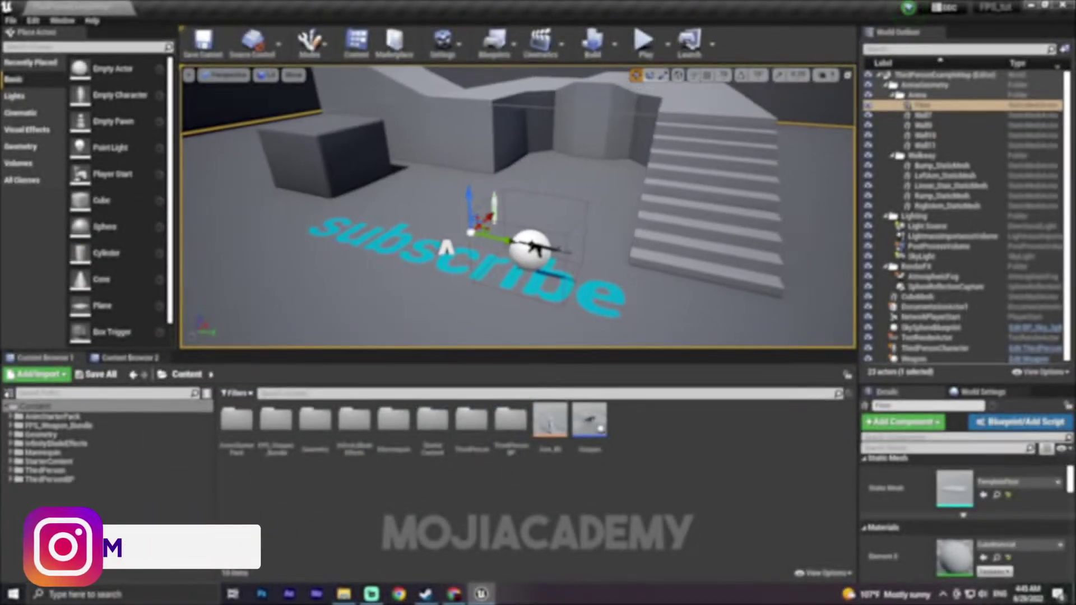
right_click_drag(518, 207, 406, 211)
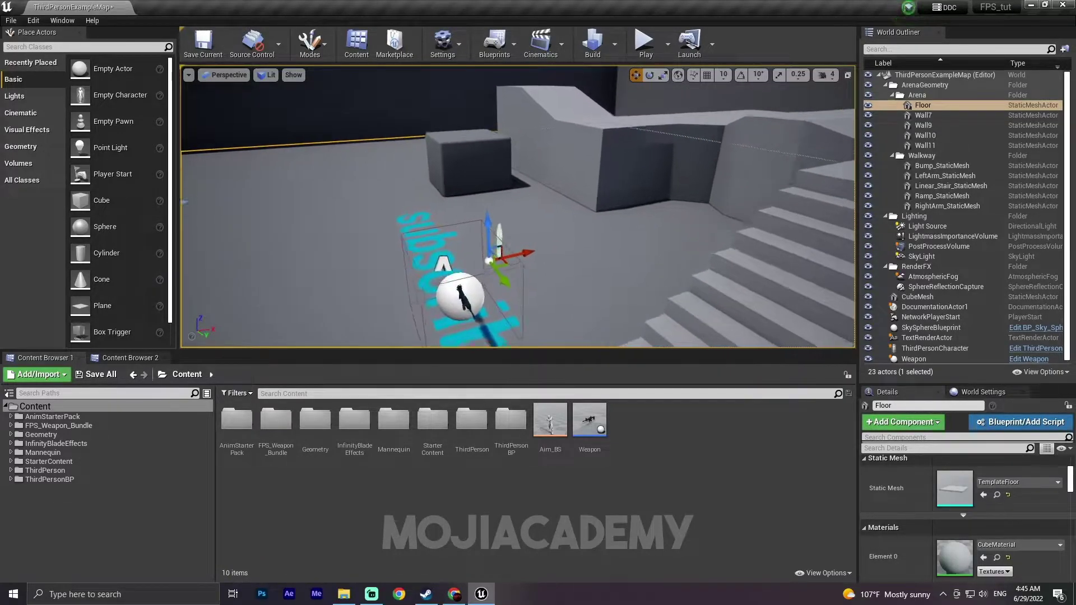
right_click_drag(519, 207, 457, 190)
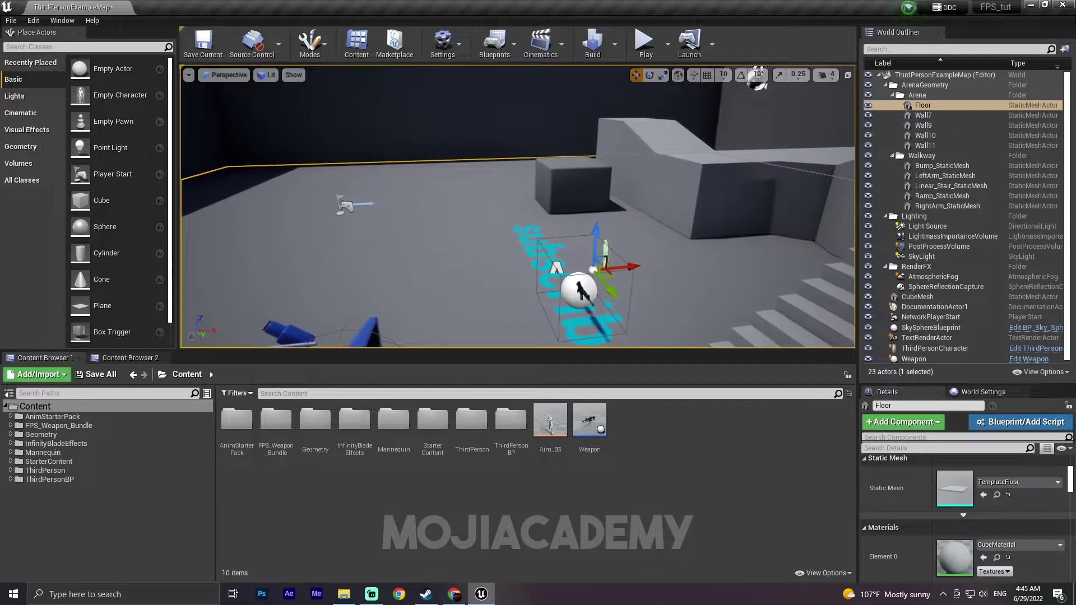
Playtest the level by picking up the rifle and firing it around the arena, and end the play session
left_click(648, 53)
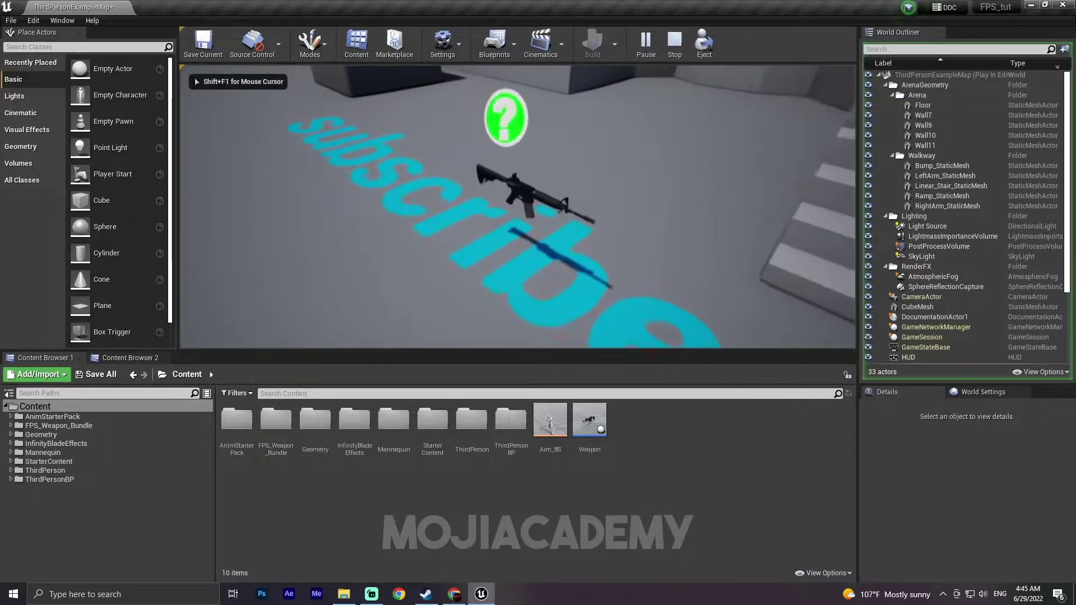
key("w")
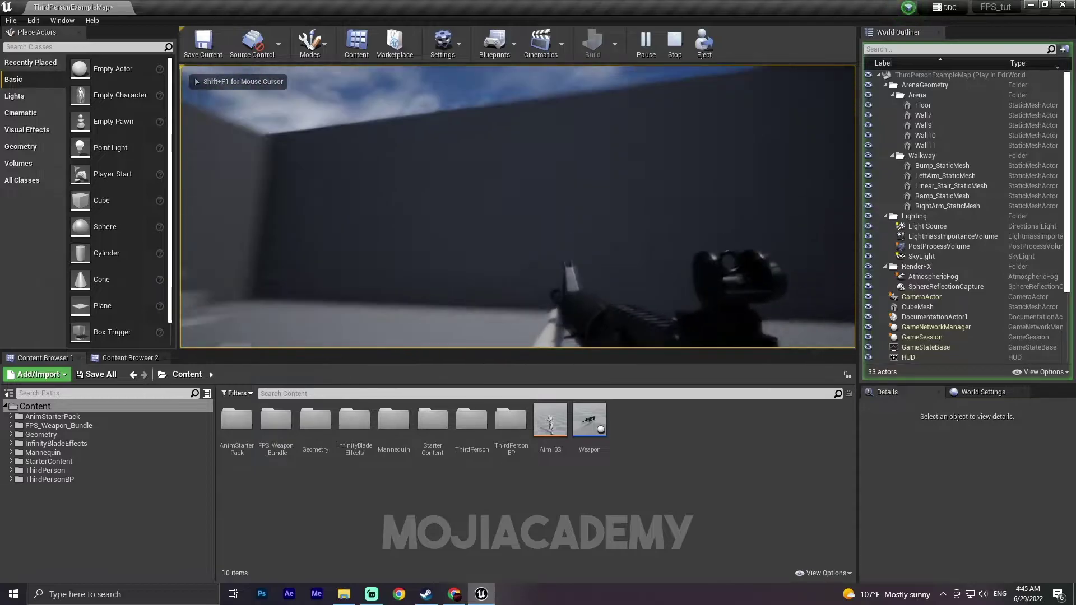
left_click(518, 207)
left_click(518, 207)
left_click(518, 206)
left_click(517, 207)
left_click(518, 207)
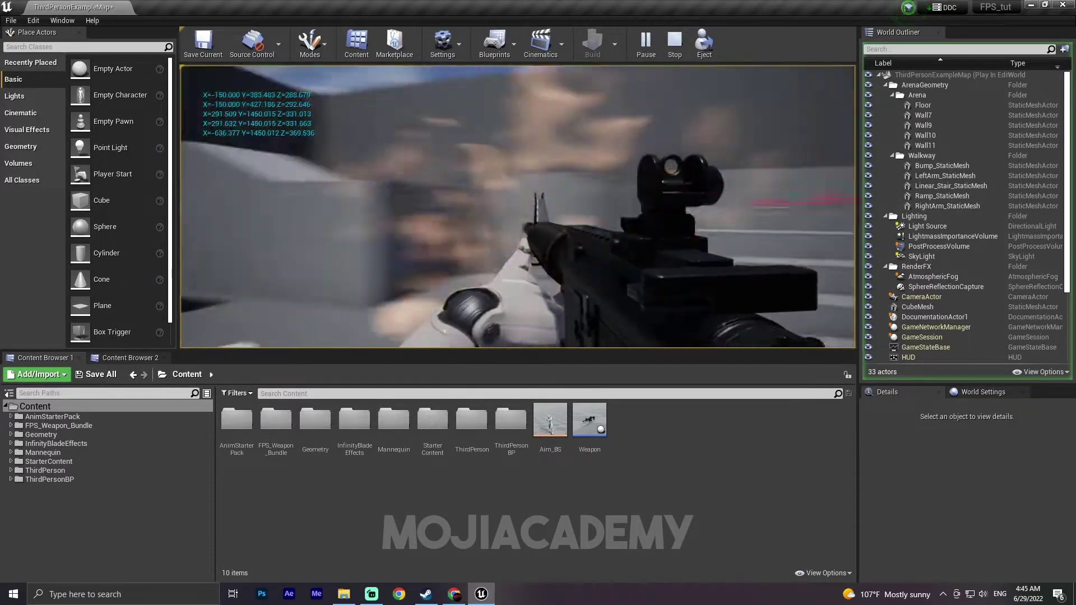
left_click(518, 206)
left_click(518, 207)
key("w")
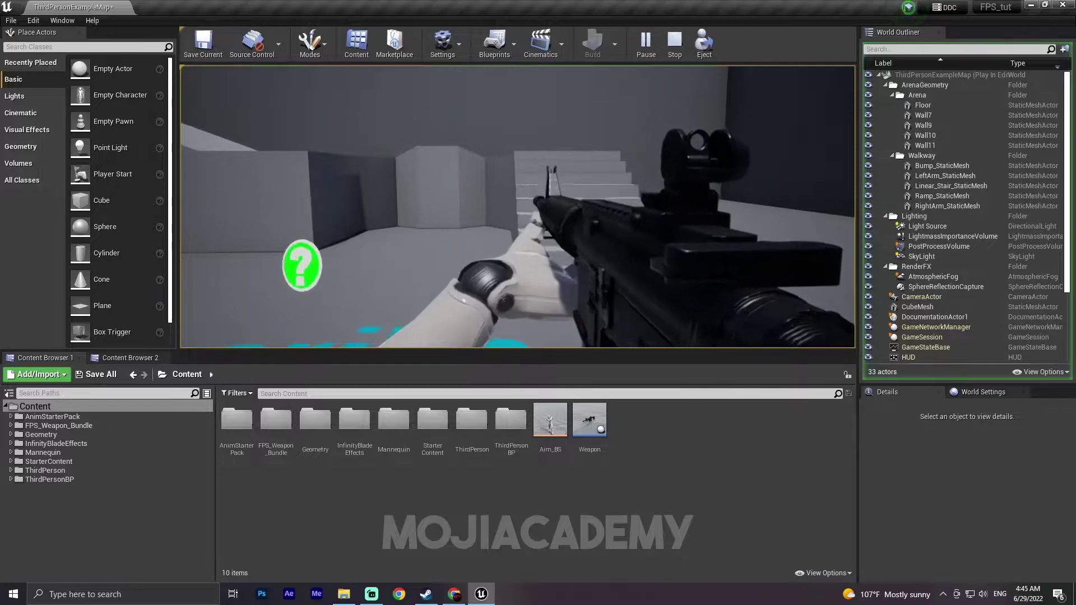
key("Escape")
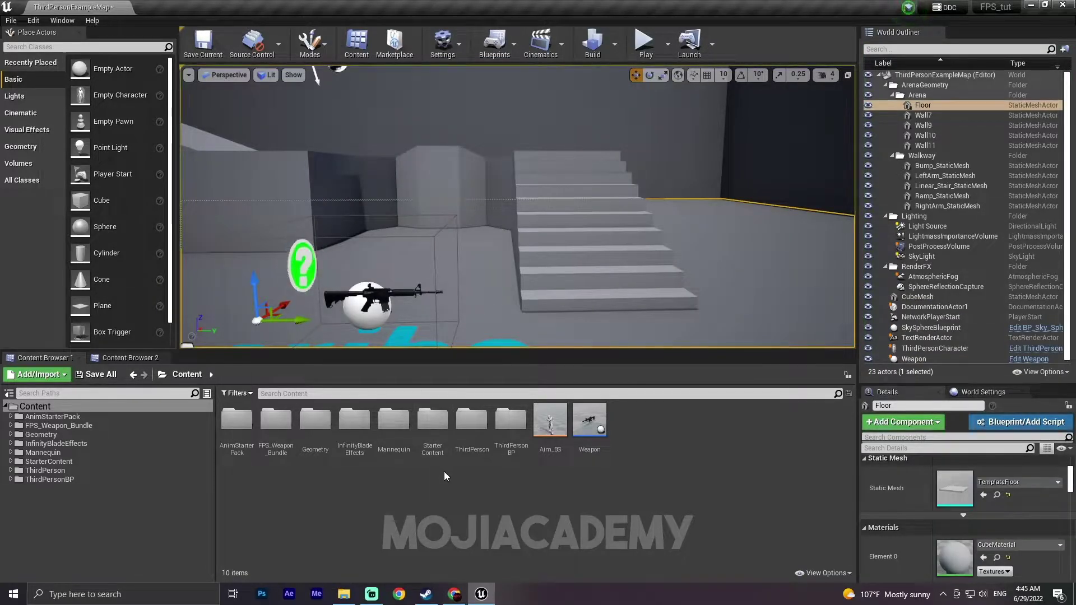
Open Aim_Space_Ironsights from the AnimStarterPack folder, pause its preview and check the aiming poses along the timeline
double_click(238, 443)
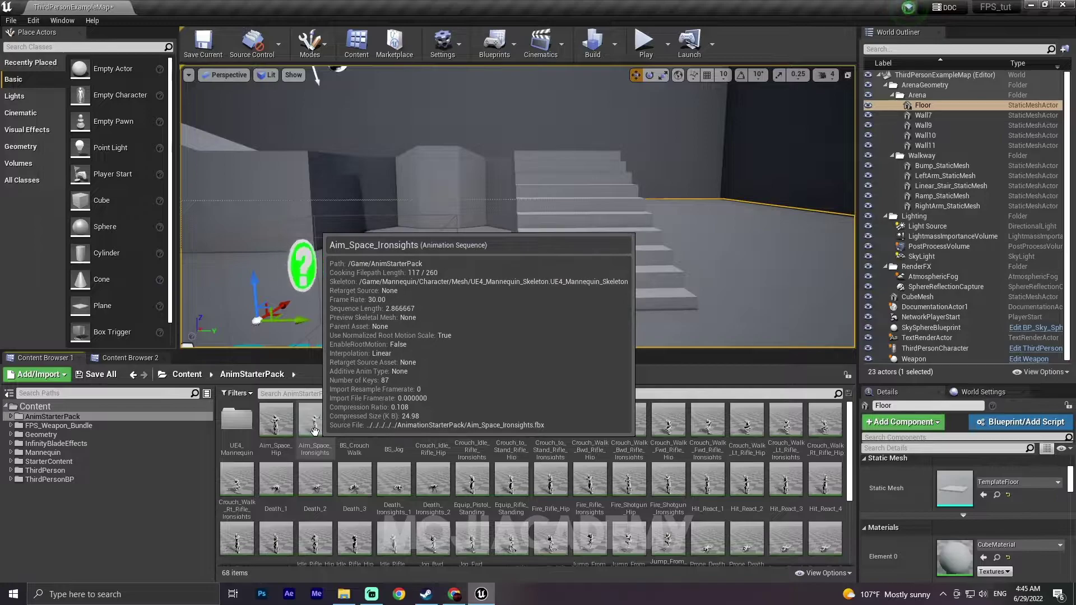
double_click(316, 426)
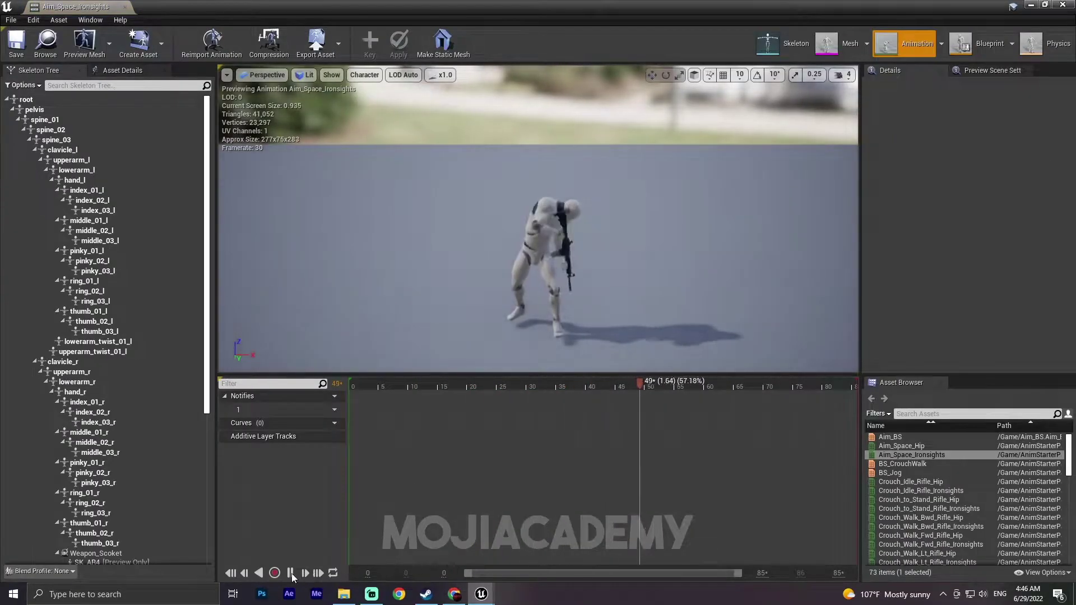
left_click(290, 572)
left_click_drag(661, 384, 645, 368)
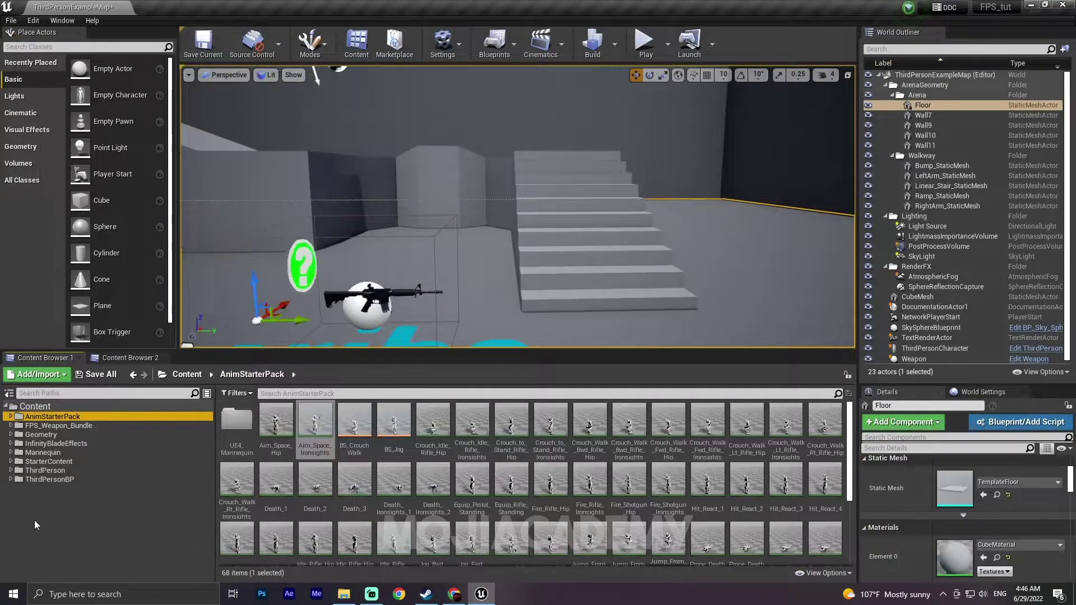
Create a new folder named Aim inside the AnimStarterPack folder
right_click(35, 520)
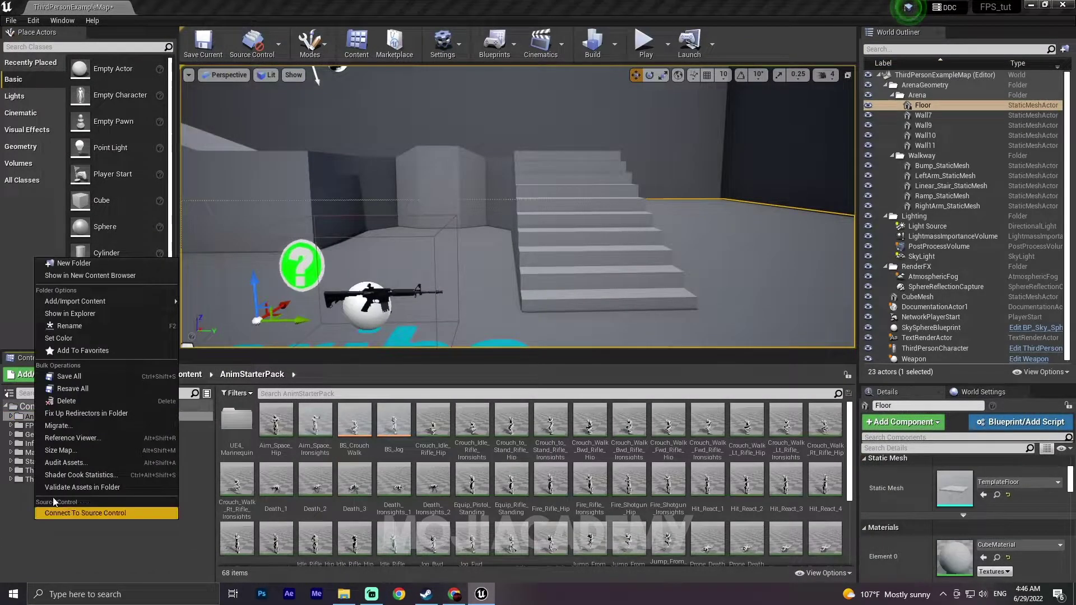
left_click(118, 262)
type("Aim")
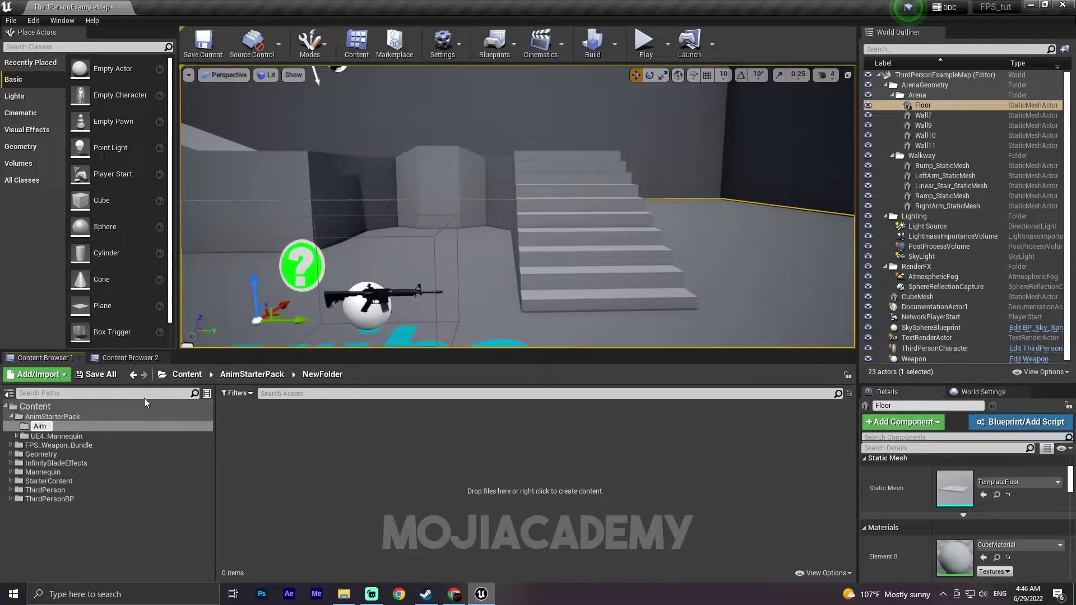
key("Return")
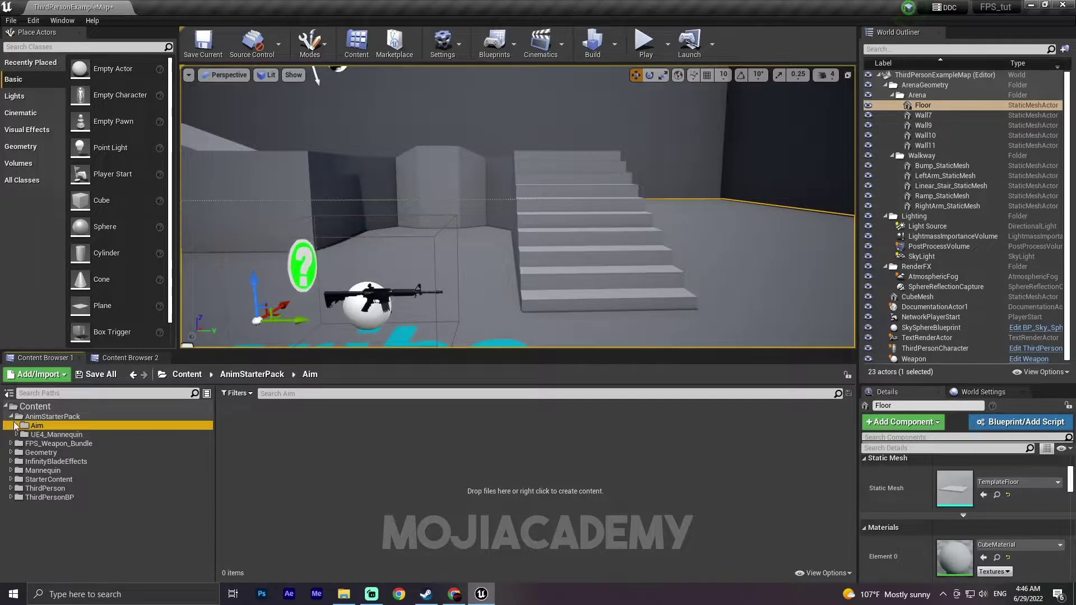
Copy the Aim_Space_Ironsights animation from AnimStarterPack into the Aim folder and open that folder
left_click(13, 419)
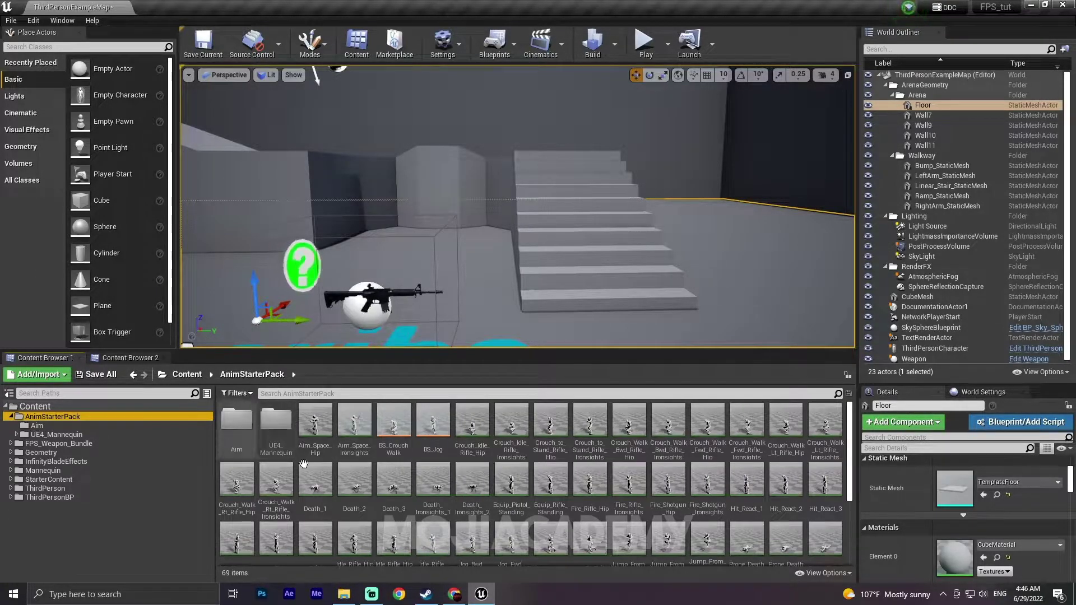
left_click_drag(353, 443, 236, 428)
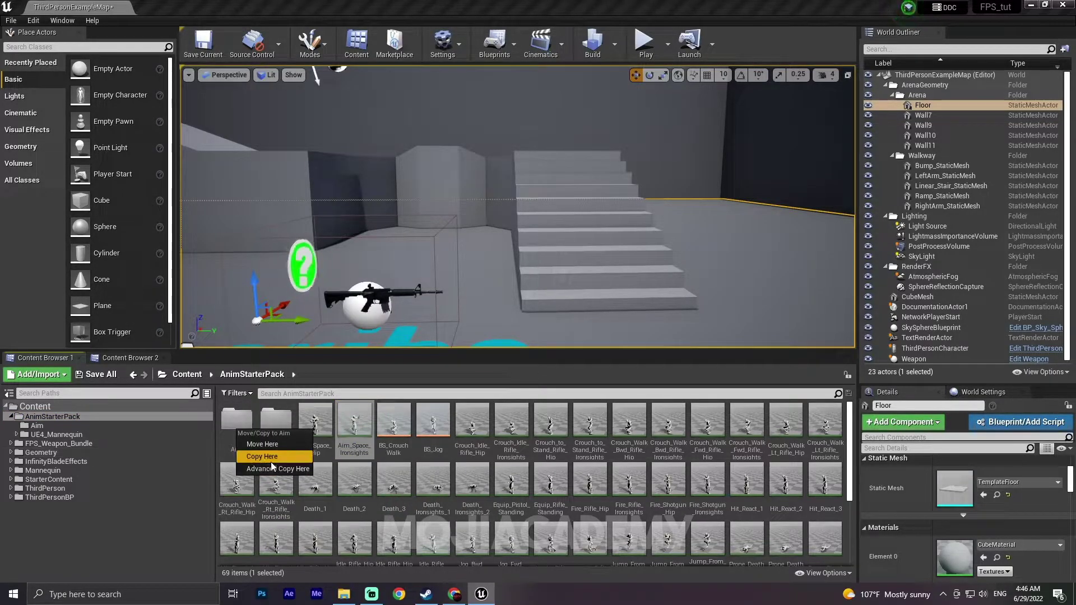
left_click(272, 457)
double_click(241, 438)
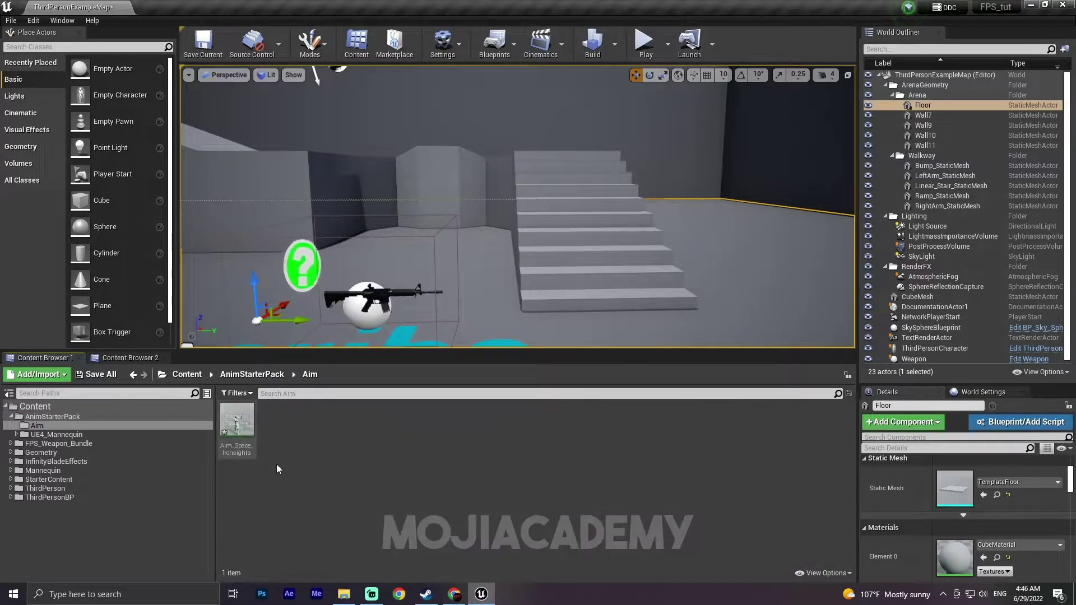
Open the copied Aim_Space_Ironsights animation, pause it and scrub through its aiming poses before returning to the level editor
double_click(237, 429)
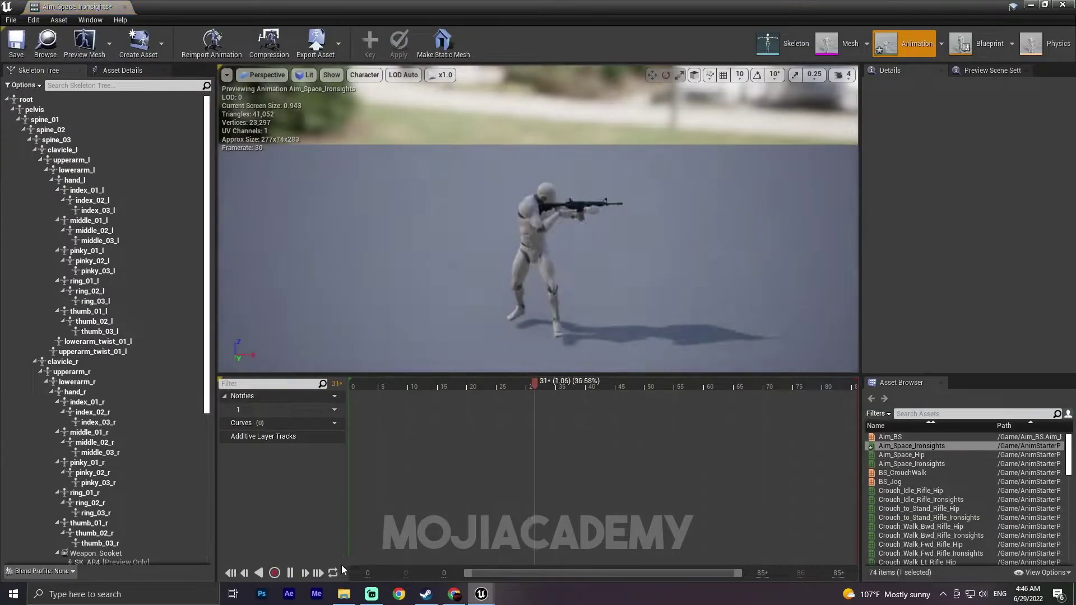
left_click(289, 573)
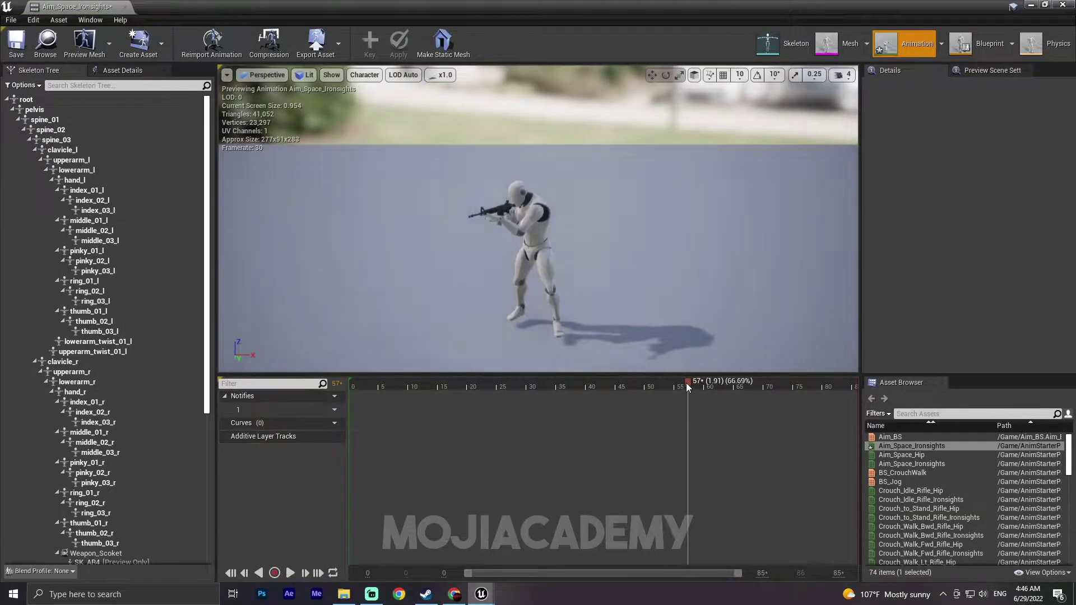
left_click(660, 386)
left_click_drag(659, 385, 368, 383)
right_click_drag(509, 274, 577, 301)
key("w")
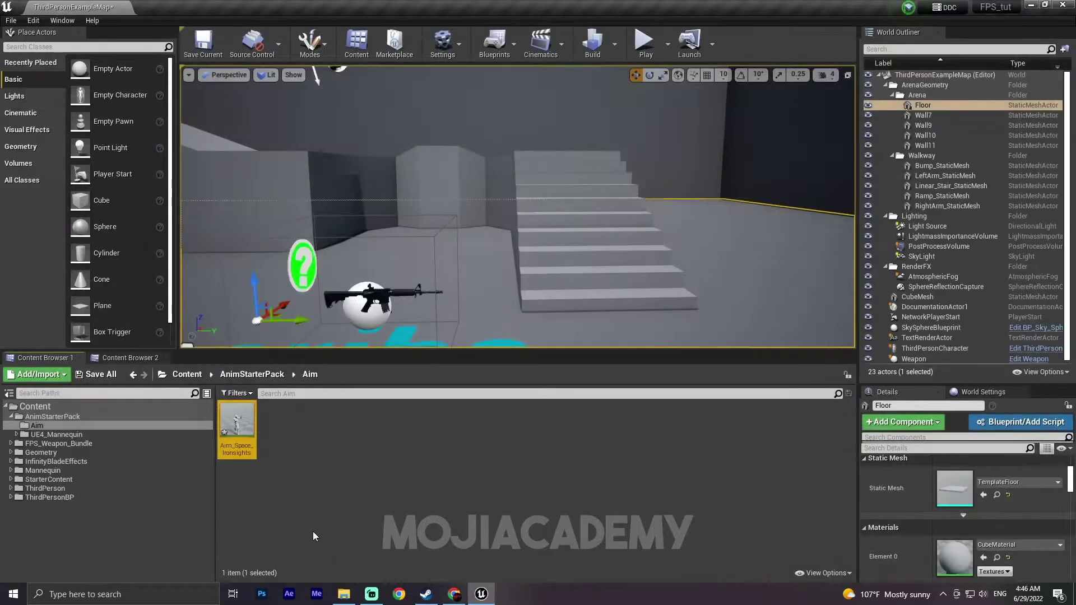
Duplicate Aim_Space_Ironsights inside the Aim folder and name the duplicate CC
mouse_move(248, 432)
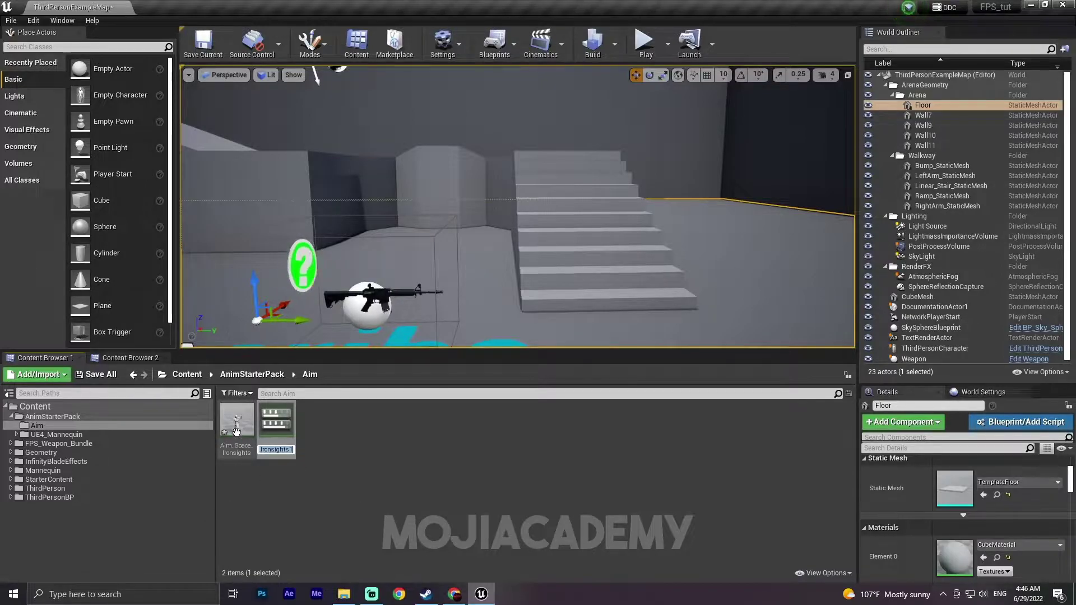
key("BackSpace")
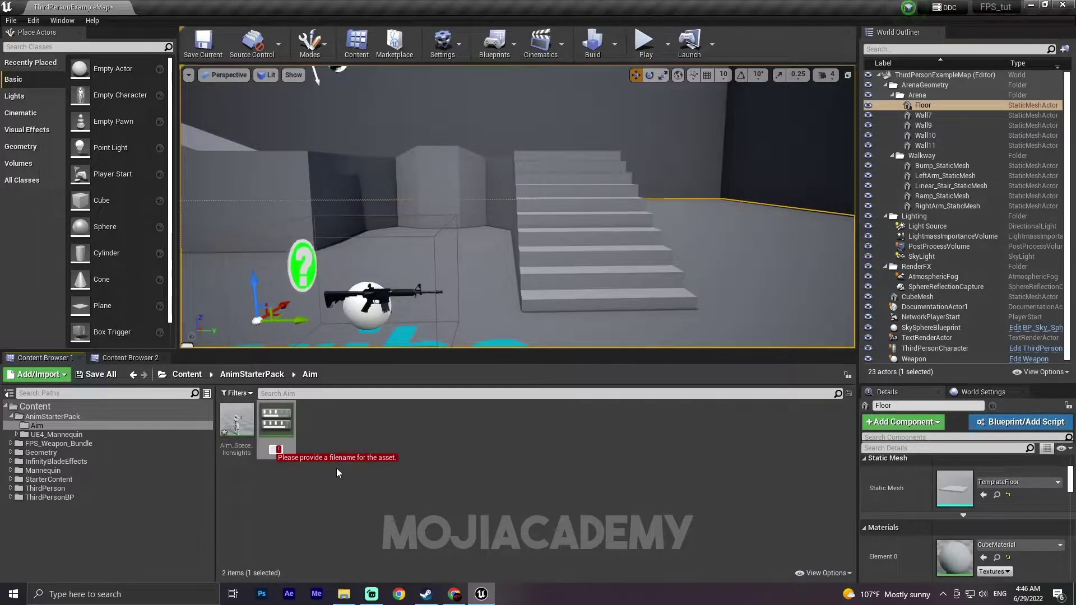
type("cC")
key("Return")
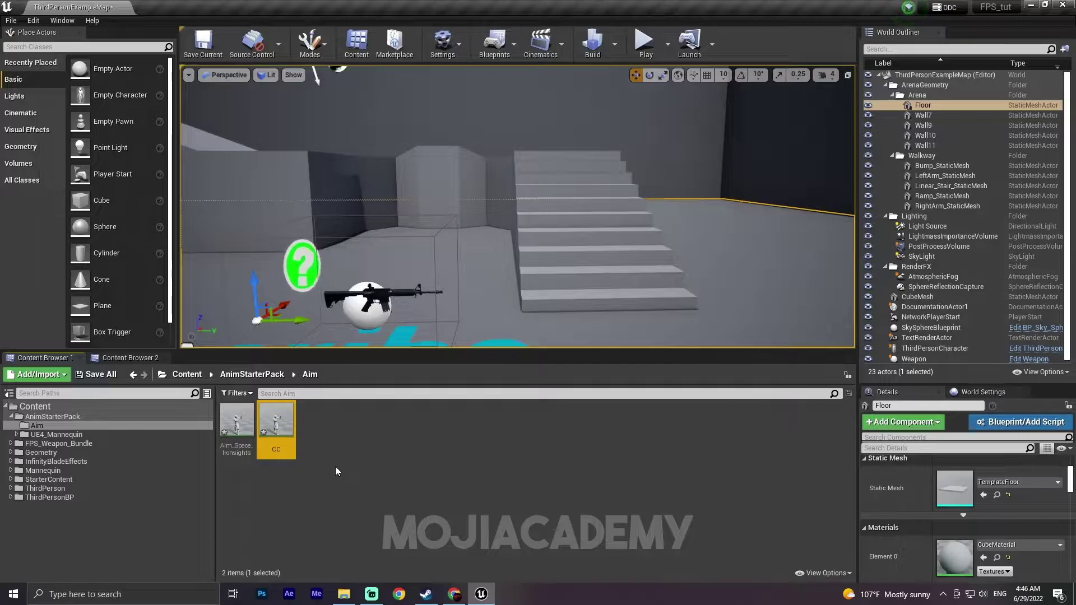
Open the CC animation, stop its playback and set the playhead to frame 0
mouse_move(274, 431)
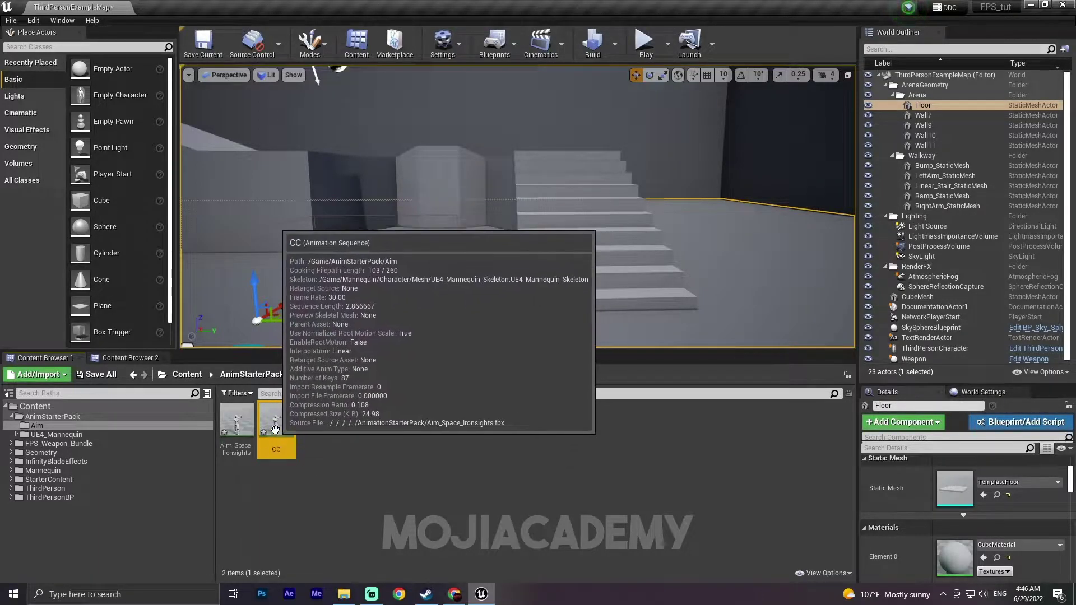
double_click(275, 431)
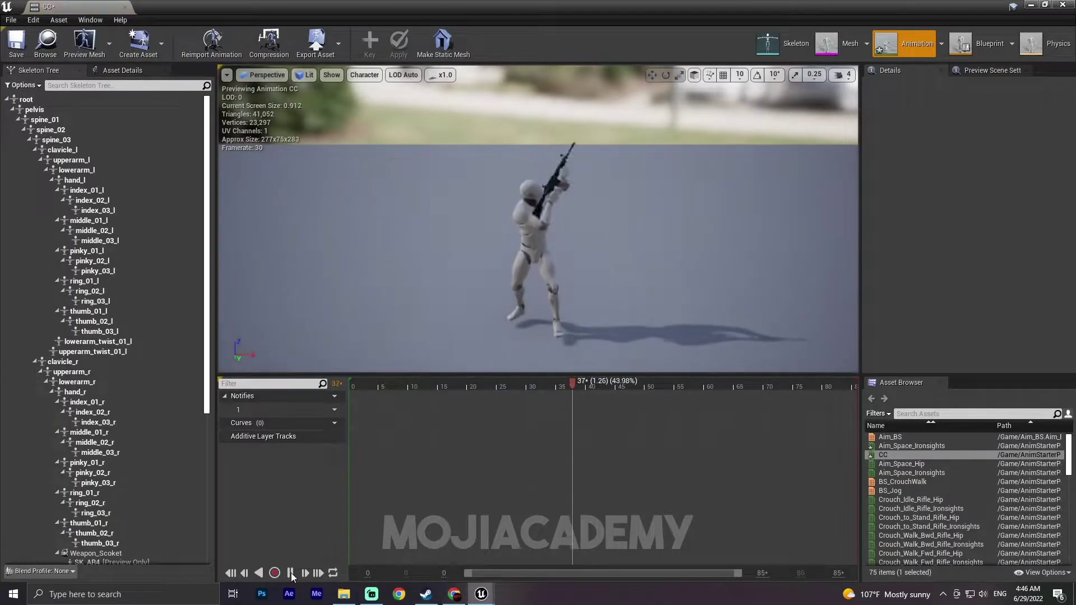
left_click_drag(615, 385, 345, 395)
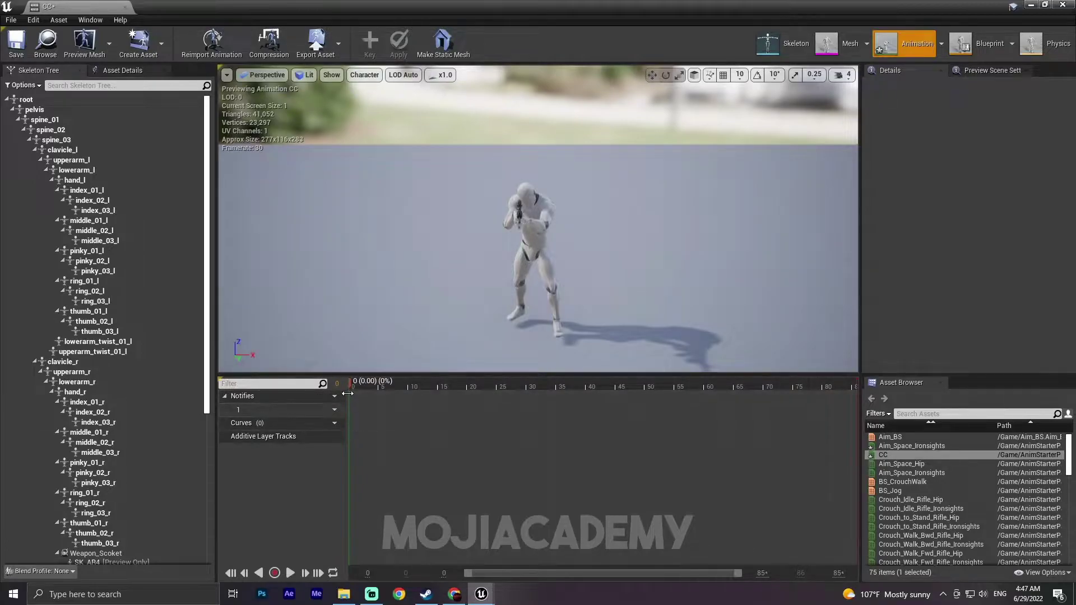
Try removing frames 0 to 17 from the CC animation, and undo the crop
right_click(351, 395)
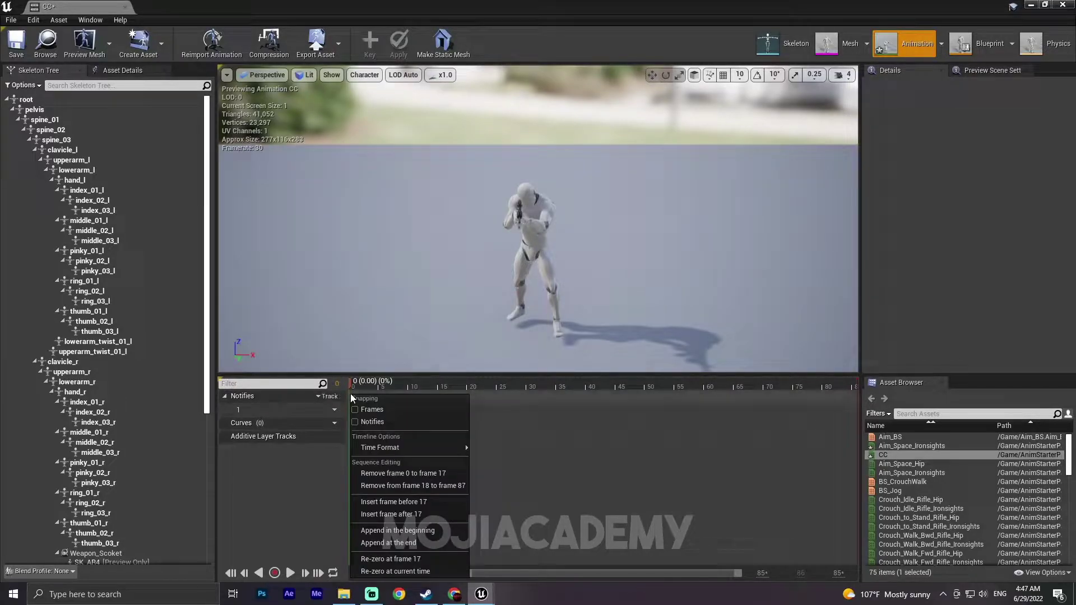
mouse_move(359, 446)
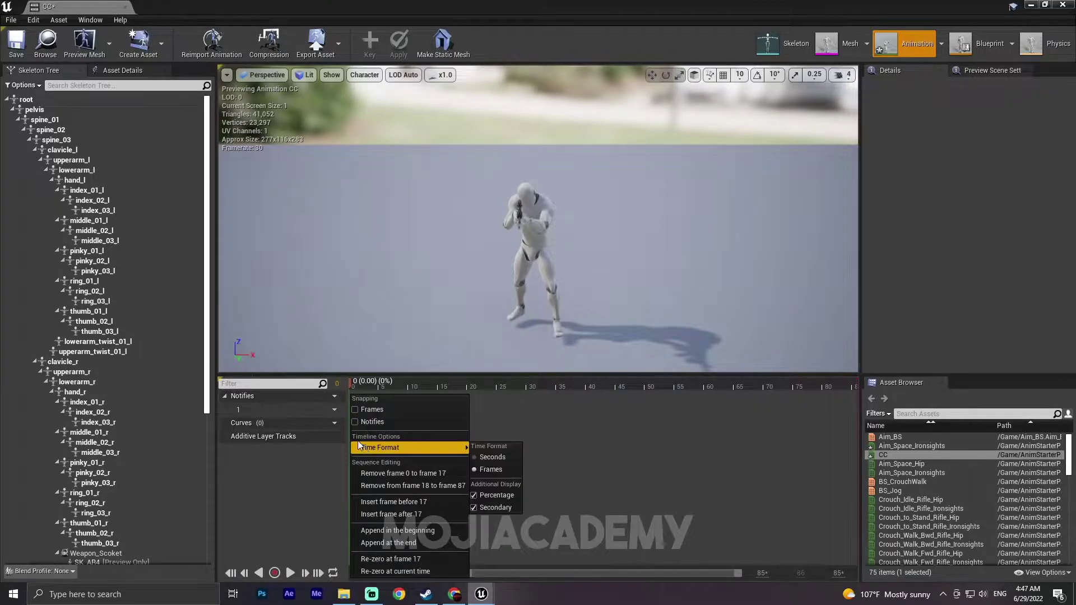
left_click(346, 385)
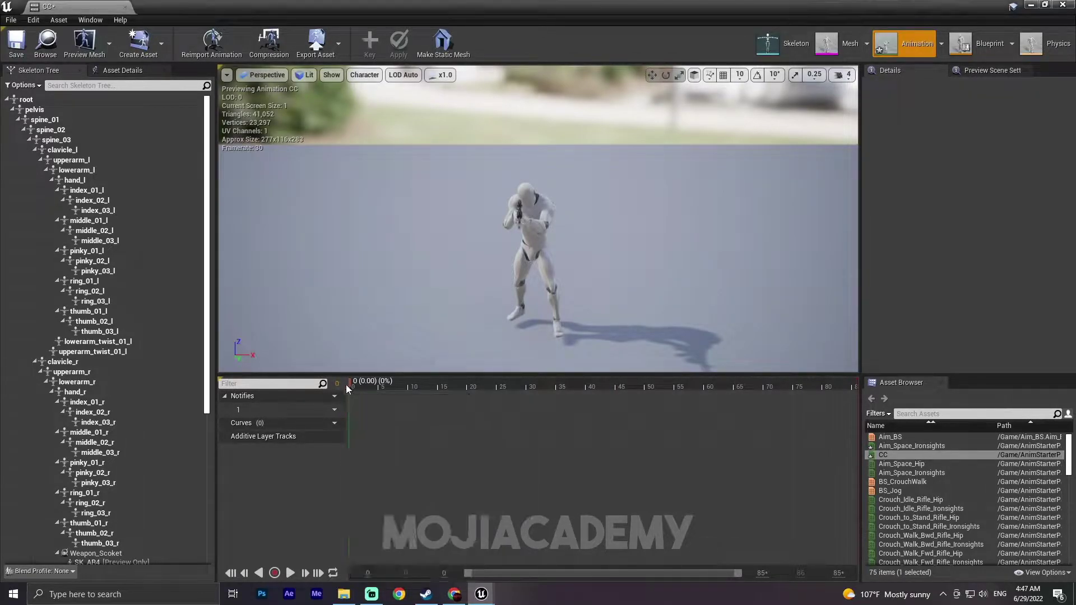
right_click(349, 389)
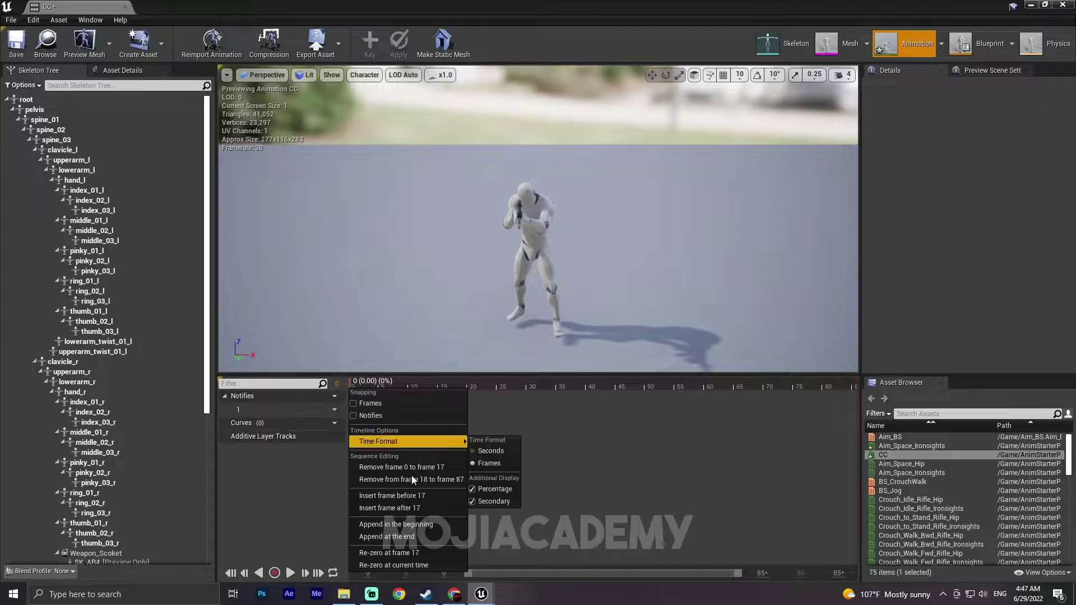
left_click(428, 469)
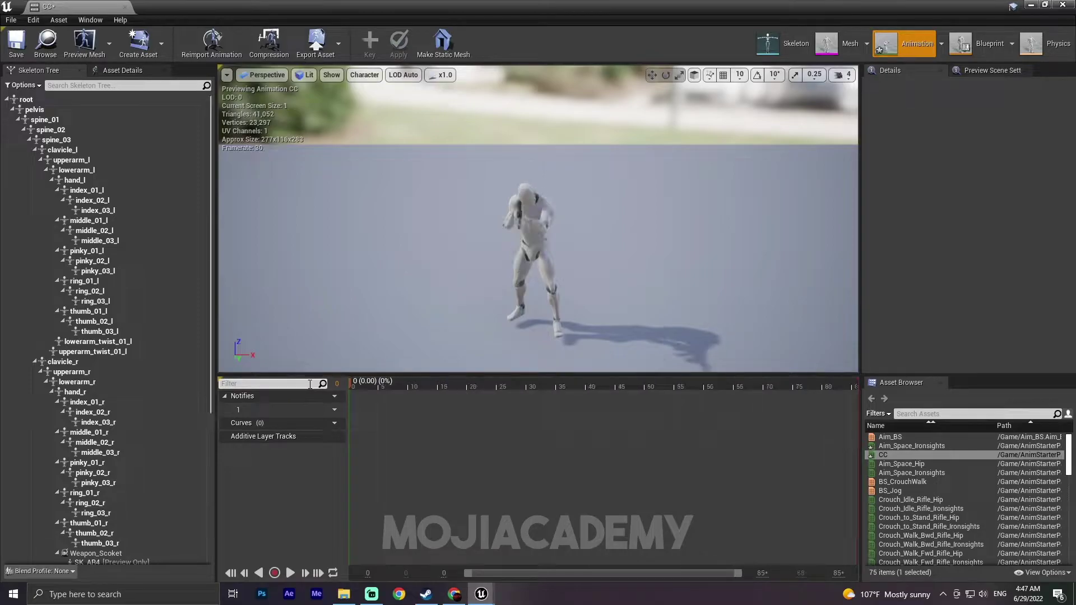
key("ctrl+z")
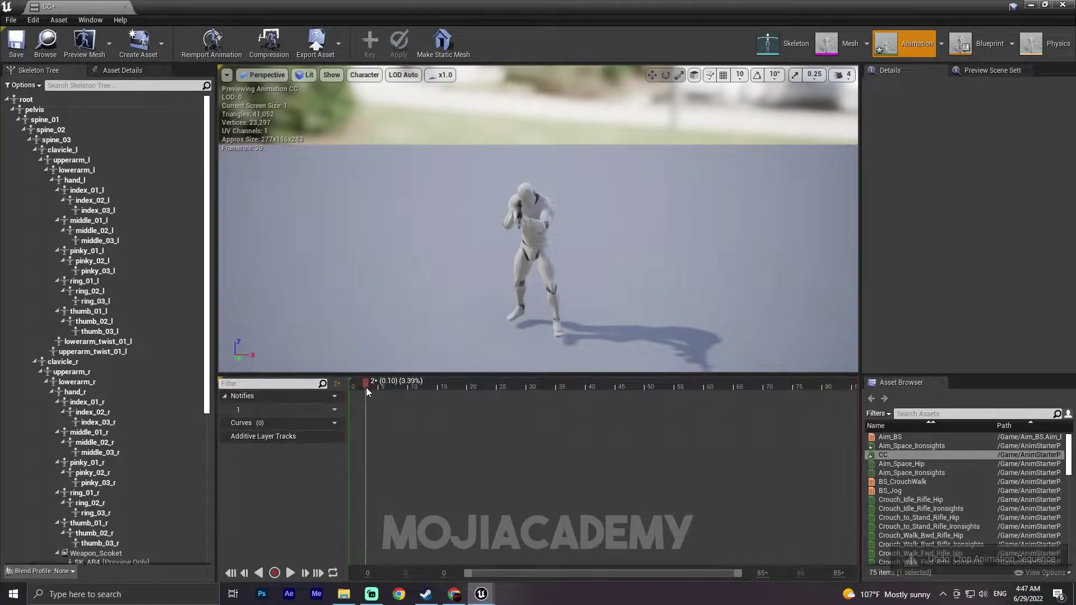
Remove frames 1 to 87 from the CC animation and inspect the remaining pose close up from the side
right_click(349, 386)
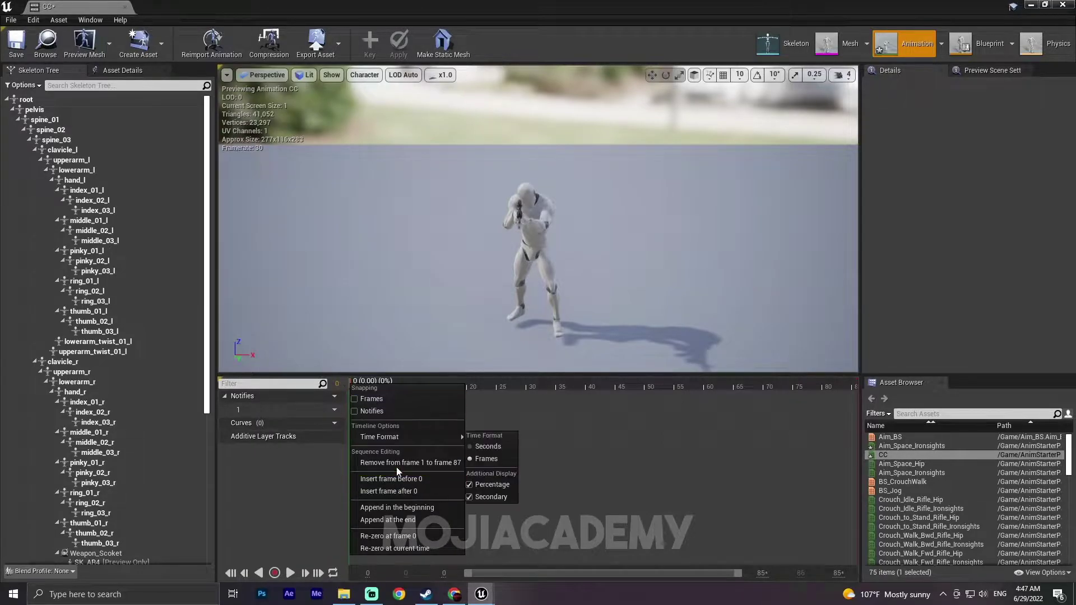
left_click(447, 466)
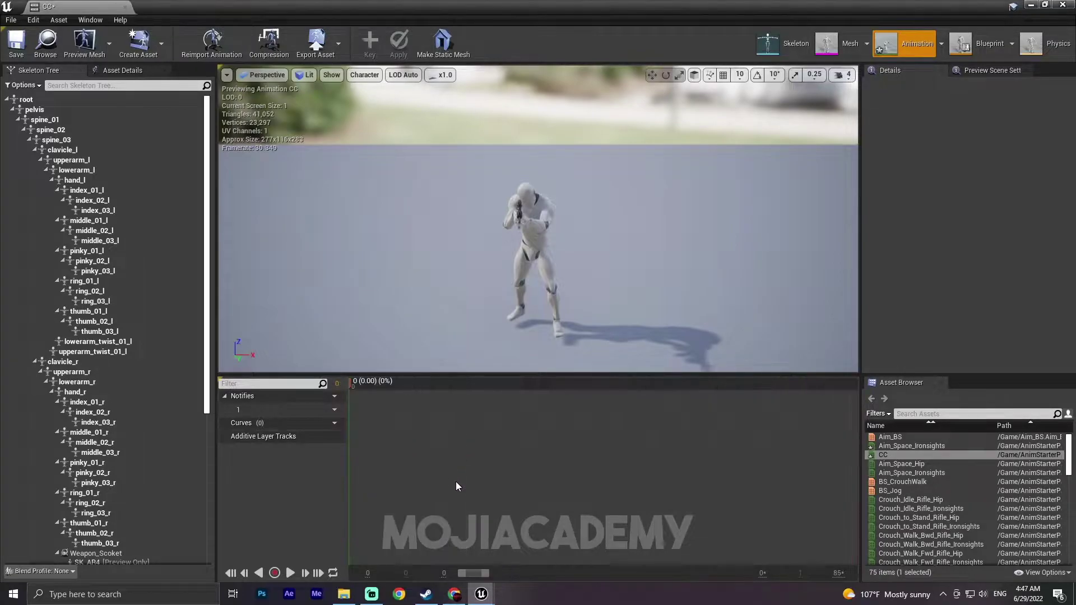
right_click_drag(482, 303, 280, 280)
right_click_drag(584, 288, 560, 285)
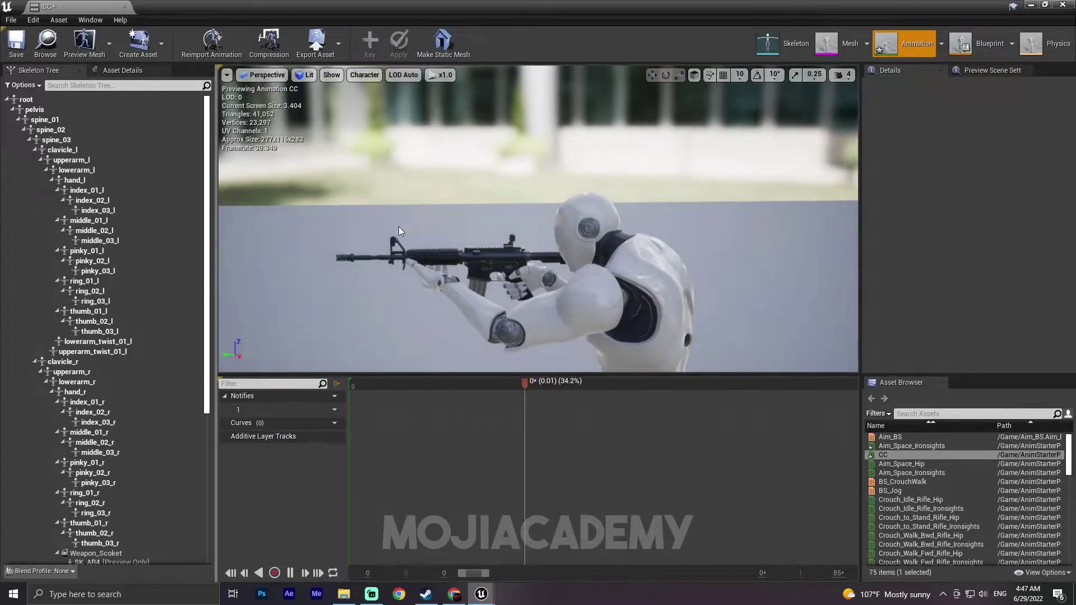
Save the CC animation and duplicate Aim_Space_Ironsights in the Aim folder under the name CP
left_click(17, 44)
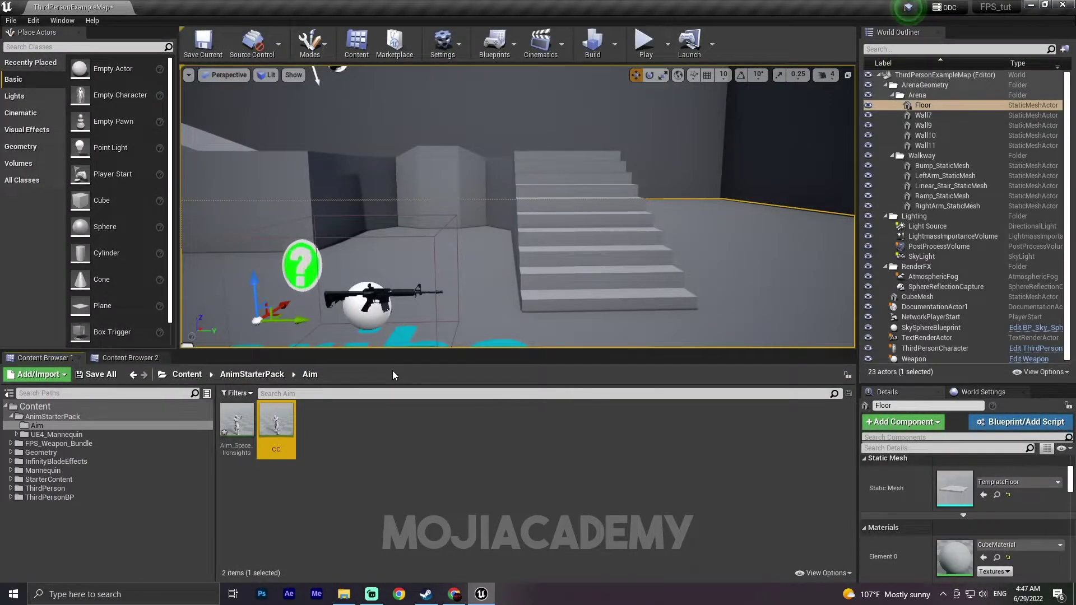
left_click(251, 475)
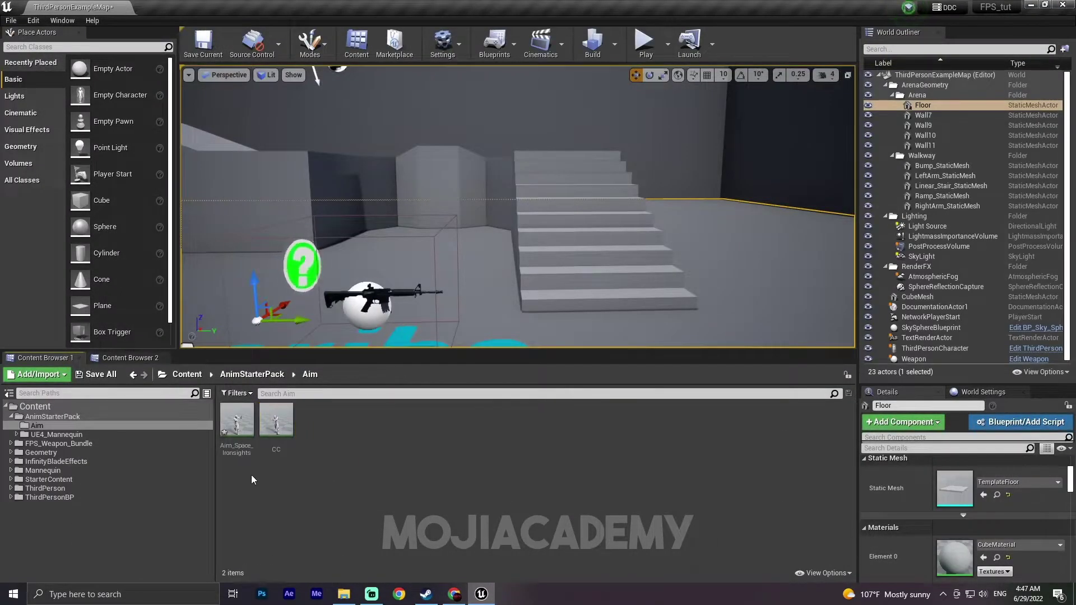
left_click(238, 435)
key("ctrl+w")
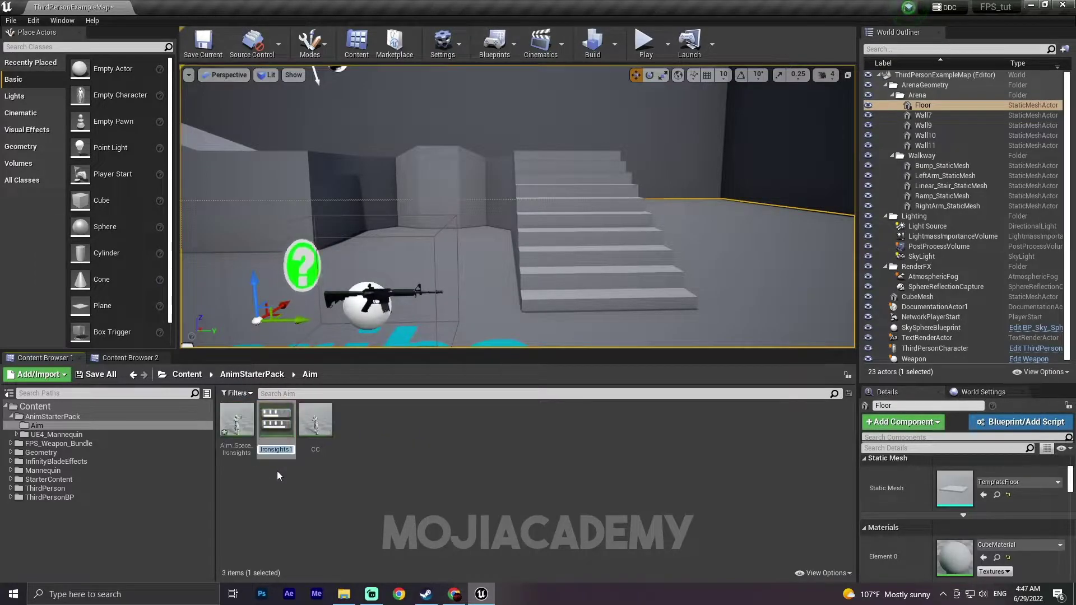
key("BackSpace")
type("CP")
key("Return")
Open the CP animation, place the playhead on the upward-aiming pose around frame 9 and check the pose close up
double_click(325, 431)
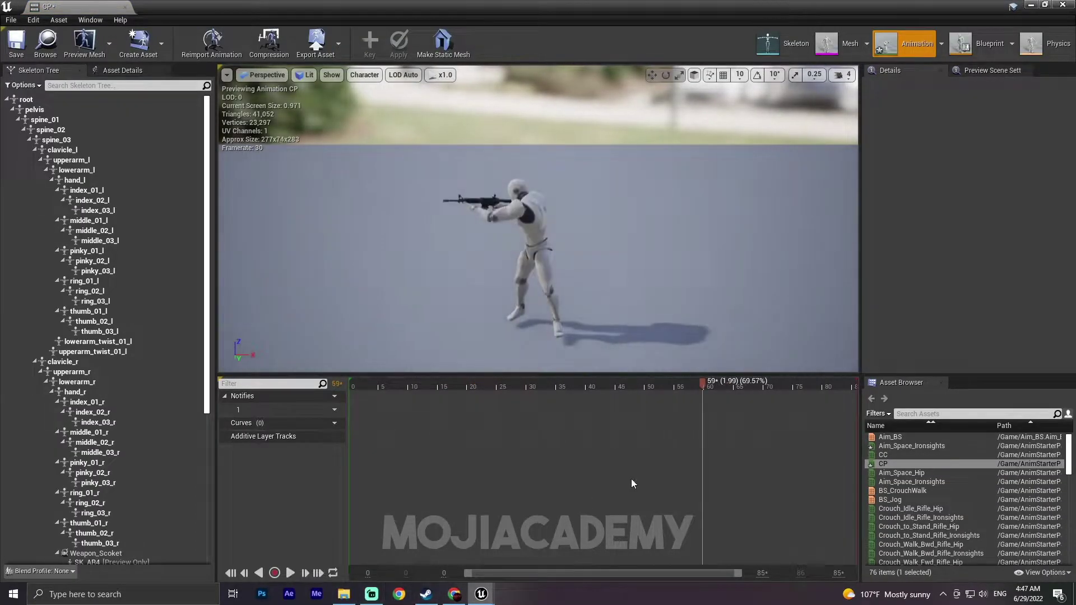
left_click_drag(704, 385, 407, 387)
right_click_drag(482, 280, 566, 255)
key("w")
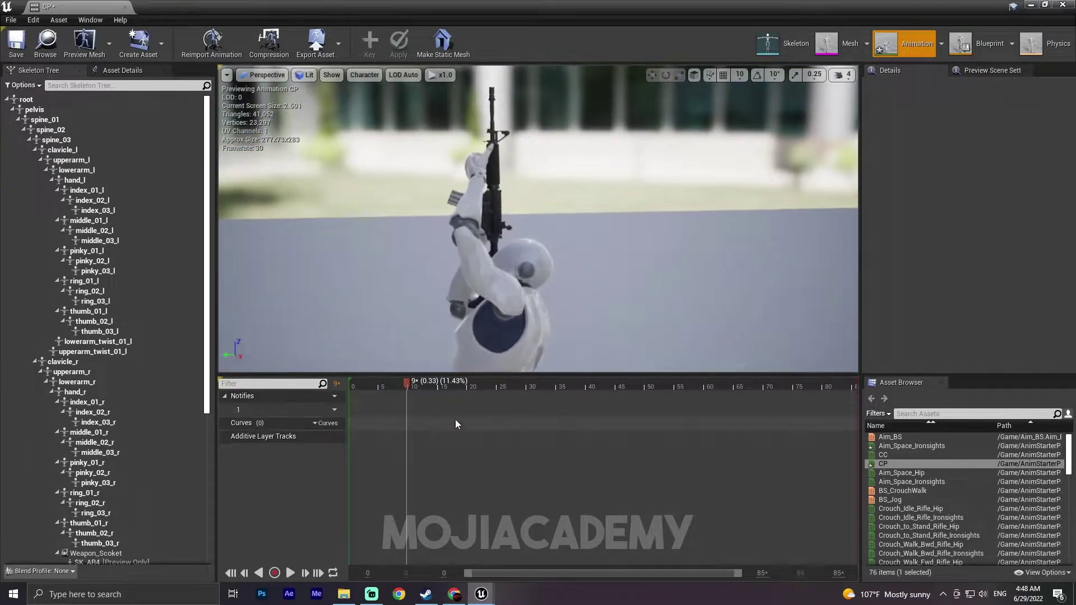
Reduce CP to its upward-aiming pose by removing frames 0 to 9 and then frames 1 to 78, and save it
right_click(407, 383)
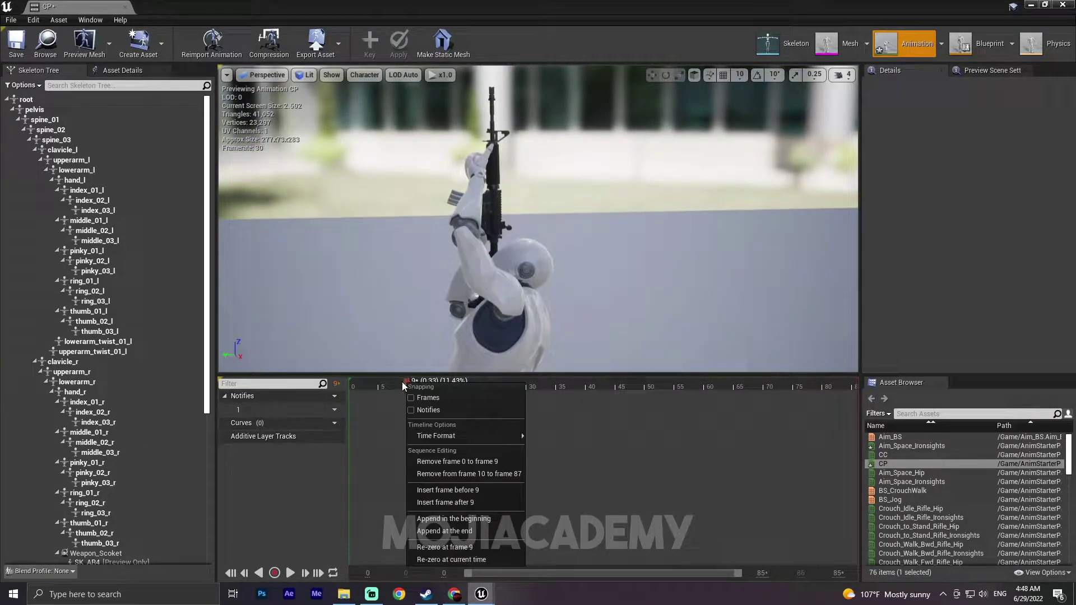
left_click(450, 463)
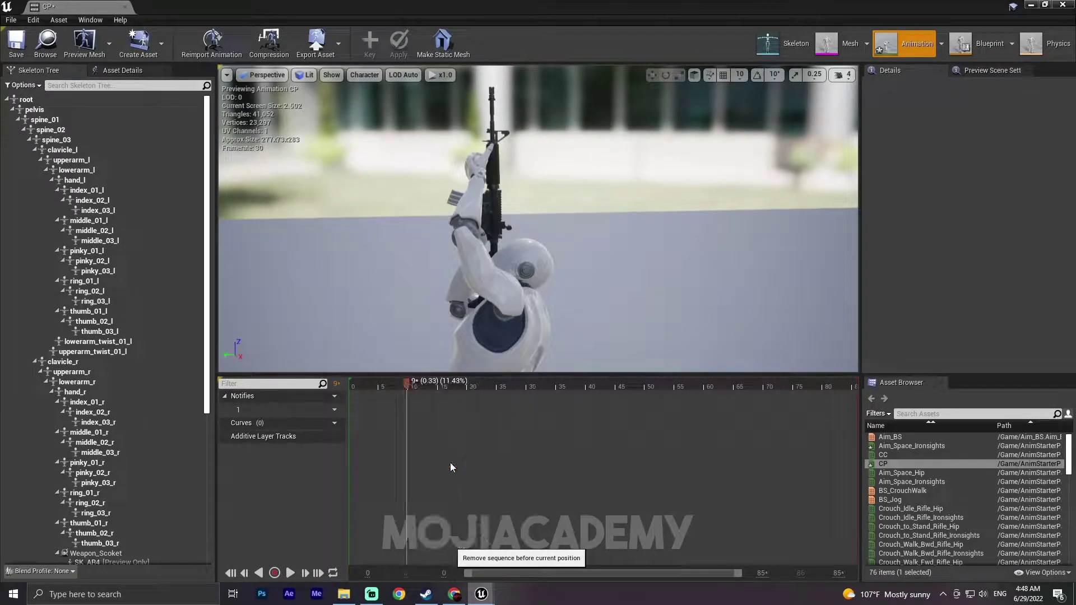
right_click(350, 382)
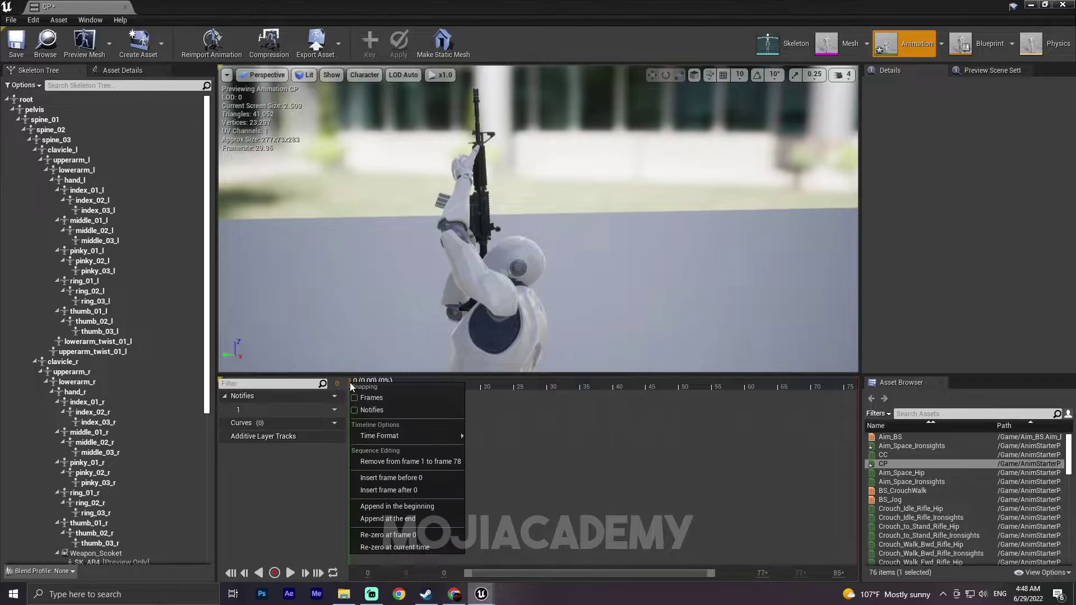
left_click(441, 467)
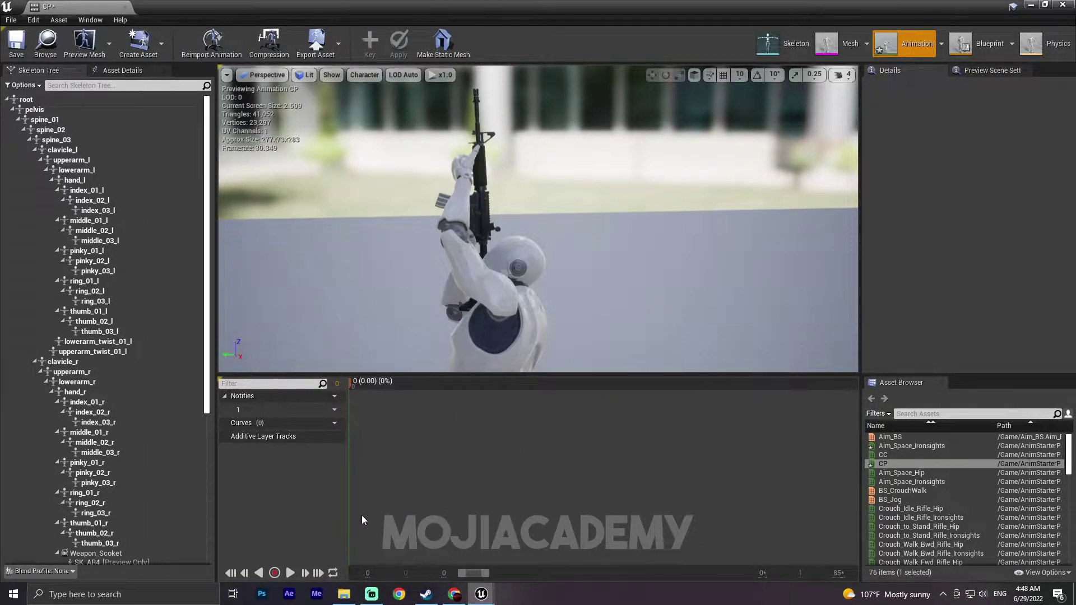
left_click(15, 42)
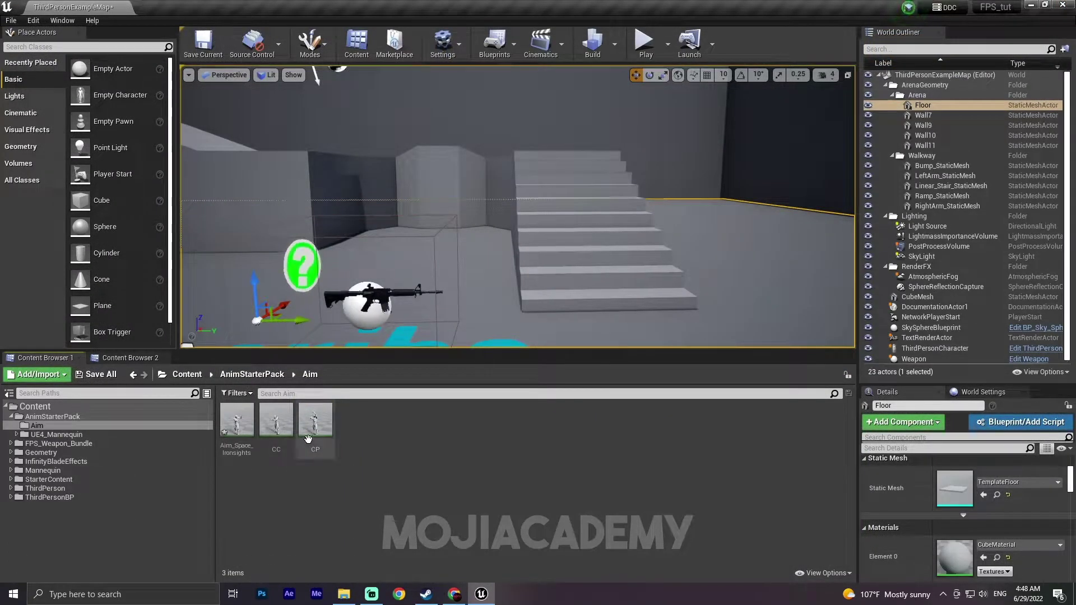
Duplicate Aim_Space_Ironsights in the Aim folder and name the duplicate CD
left_click(228, 427)
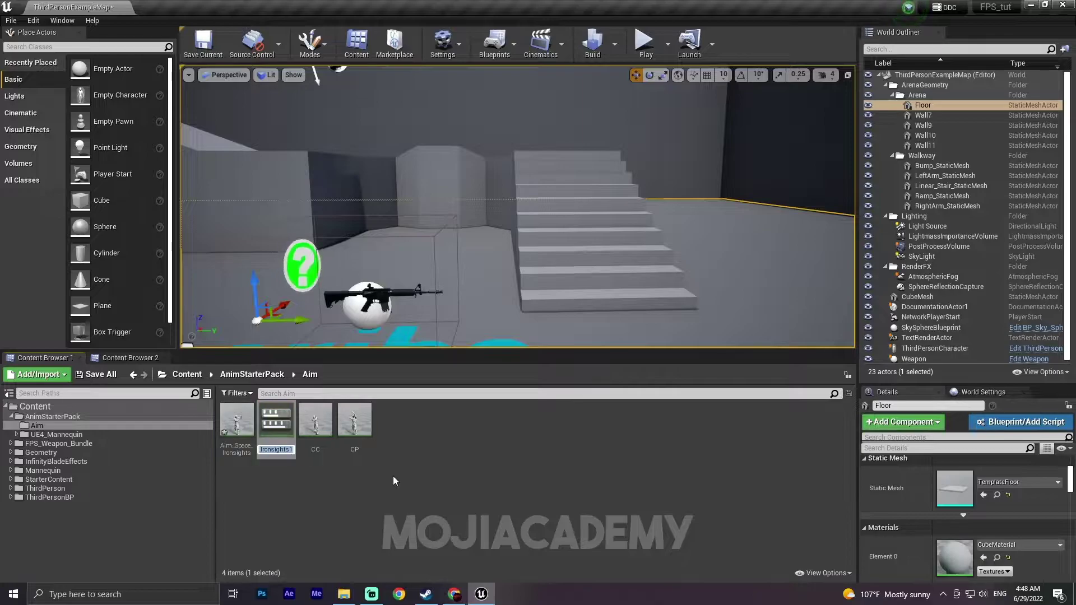
key("BackSpace")
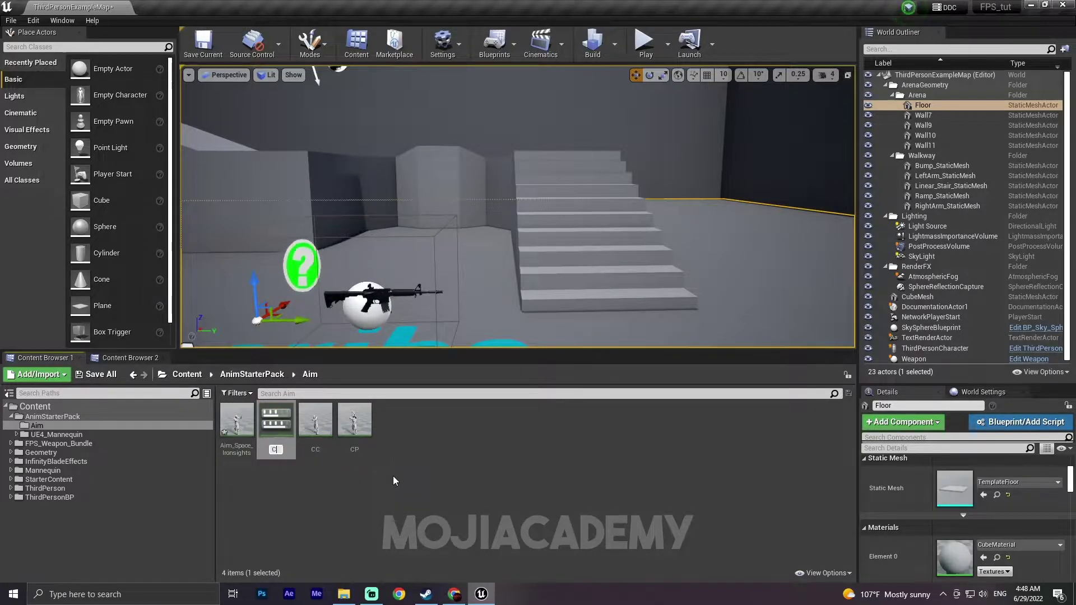
type("D")
key("Return")
Open the CD animation, stop its playback and place the playhead on the downward-aiming pose around frame 20
double_click(276, 421)
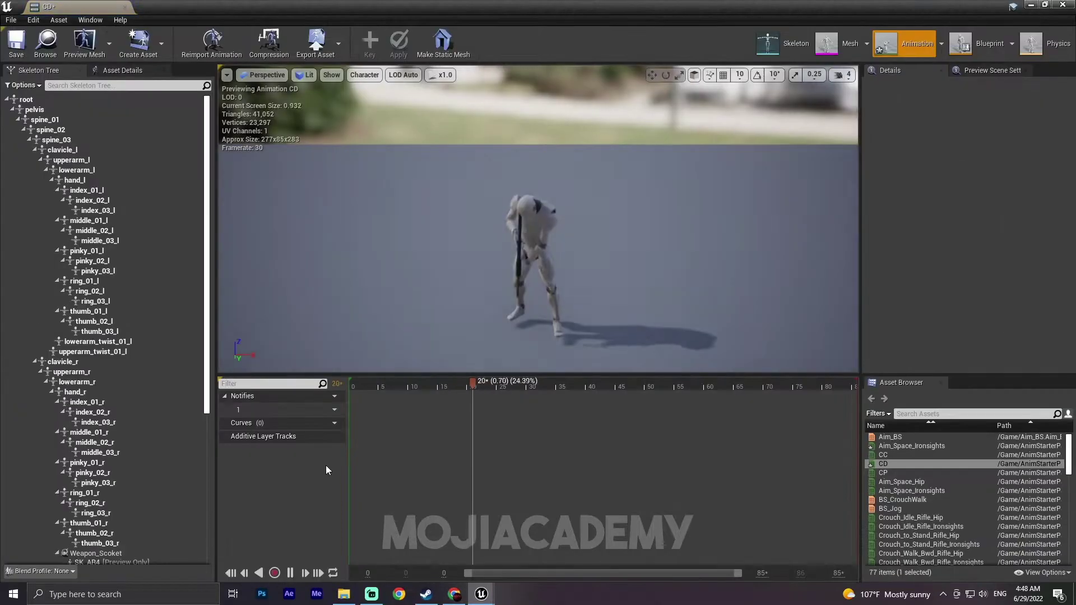
left_click(290, 573)
left_click_drag(641, 384, 466, 419)
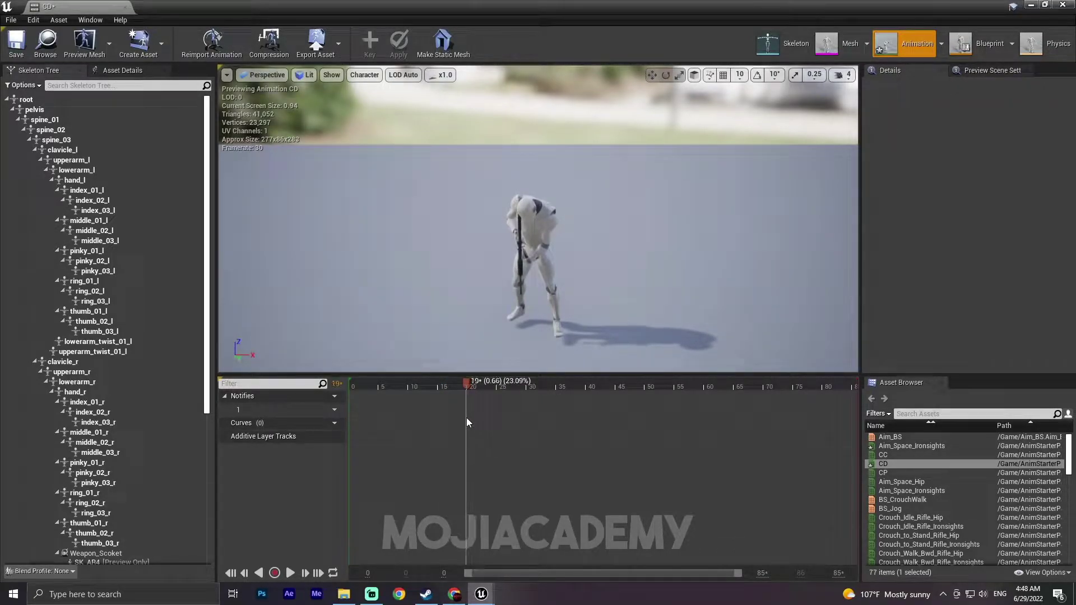
right_click_drag(493, 302, 510, 286)
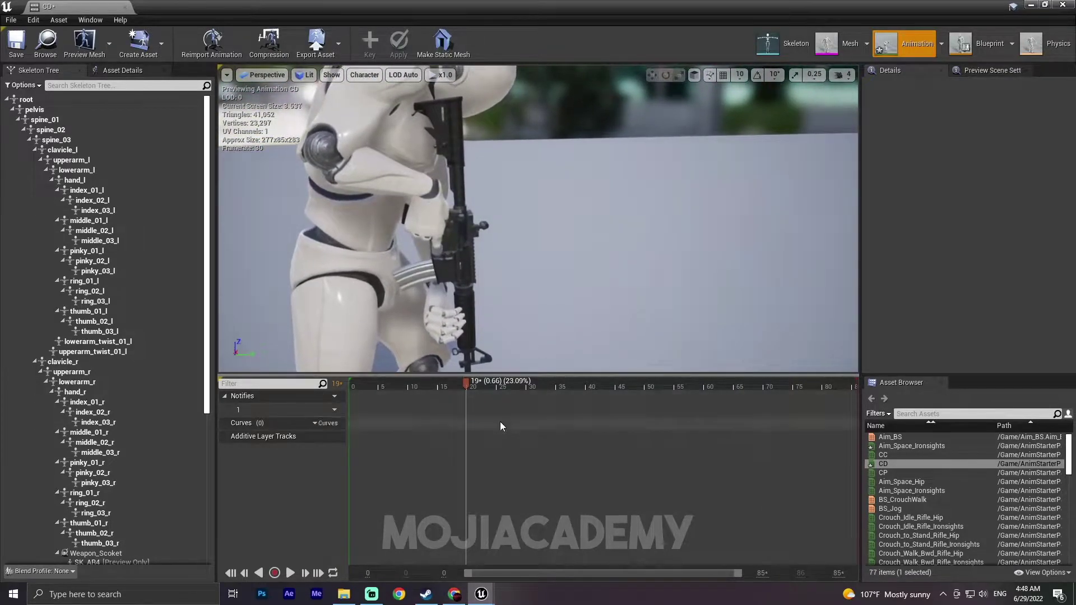
Reduce CD to its downward-aiming pose by removing frames 0 to 20 and then frames 1 to 68, save it and close its editor
right_click(466, 386)
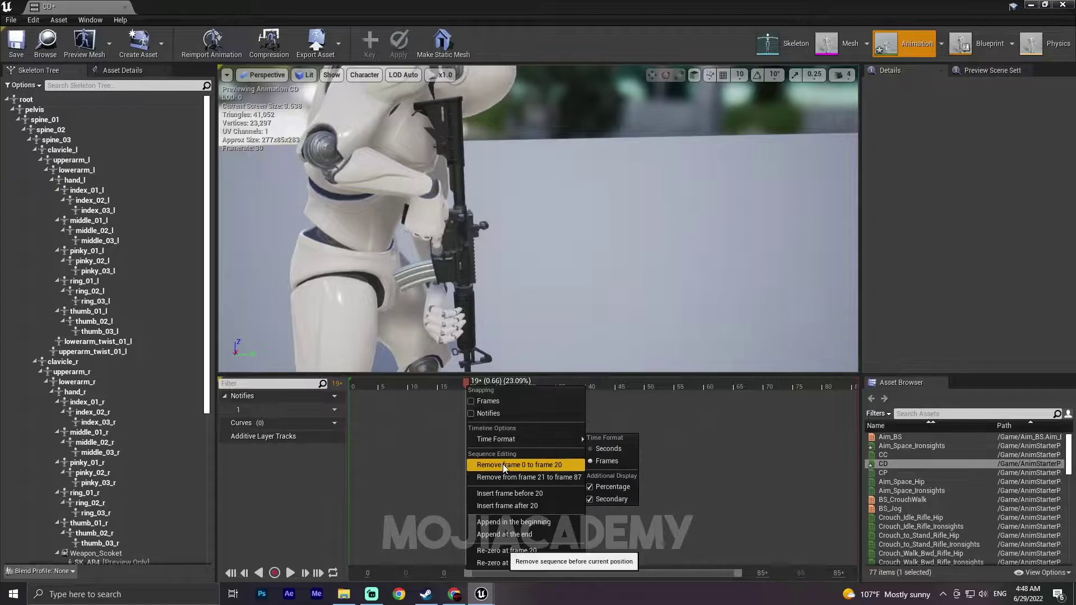
left_click(535, 468)
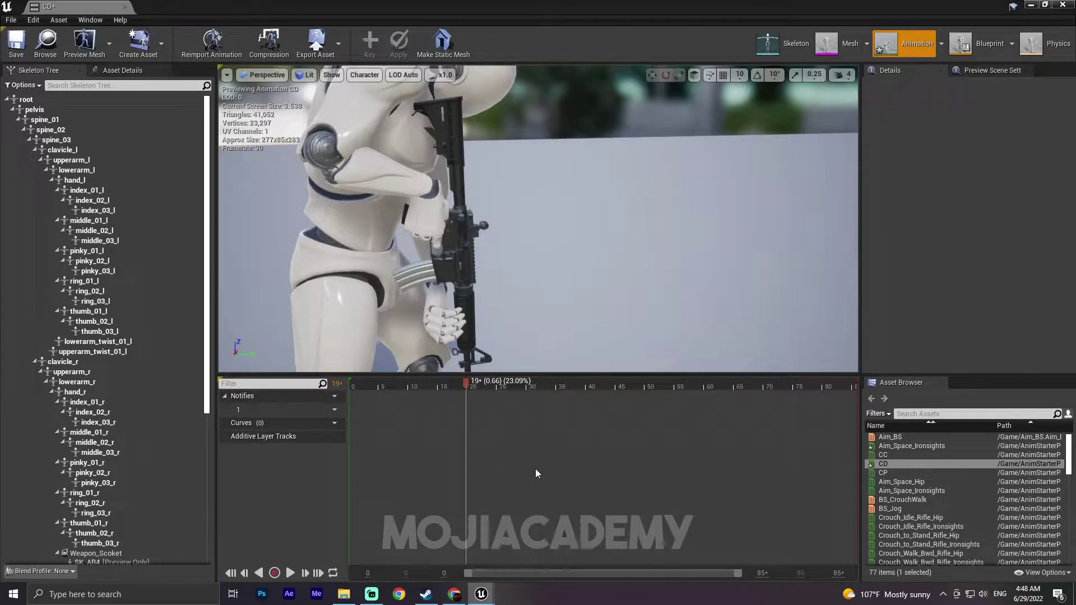
right_click(351, 391)
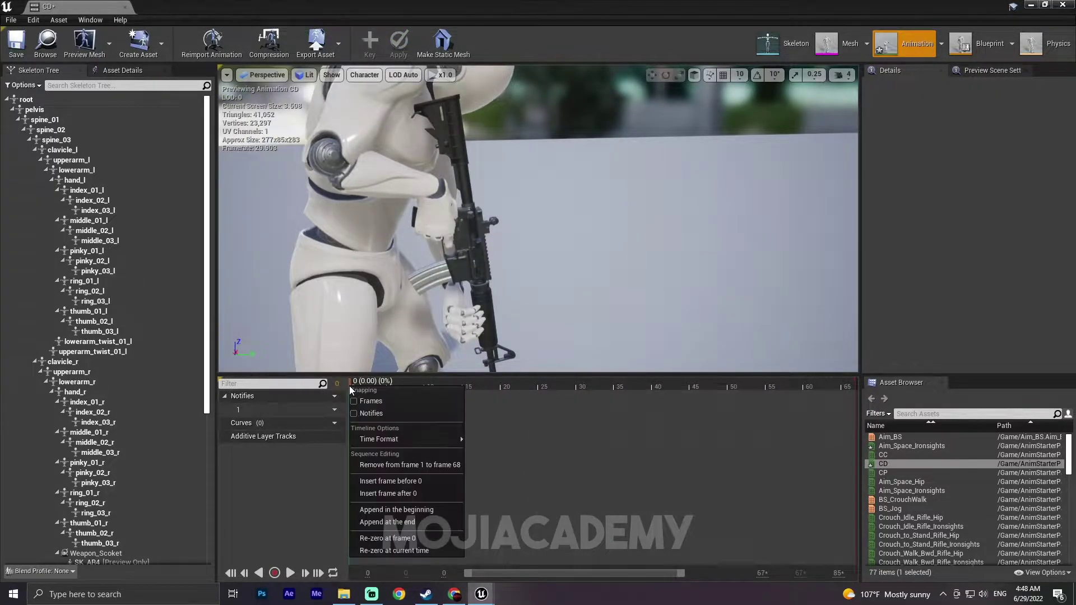
left_click(418, 466)
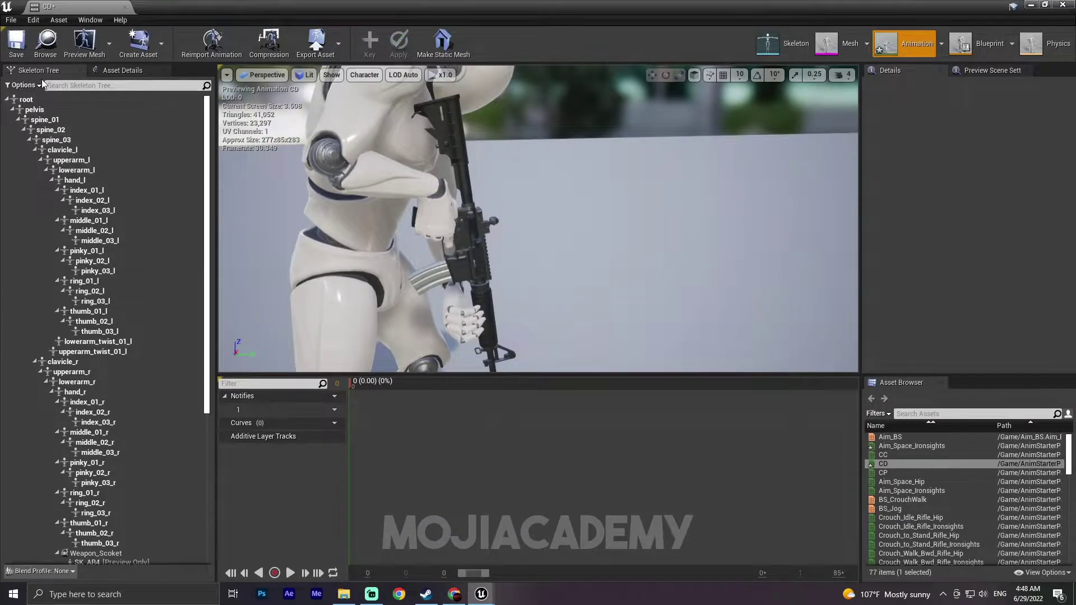
left_click(25, 56)
left_click(1062, 5)
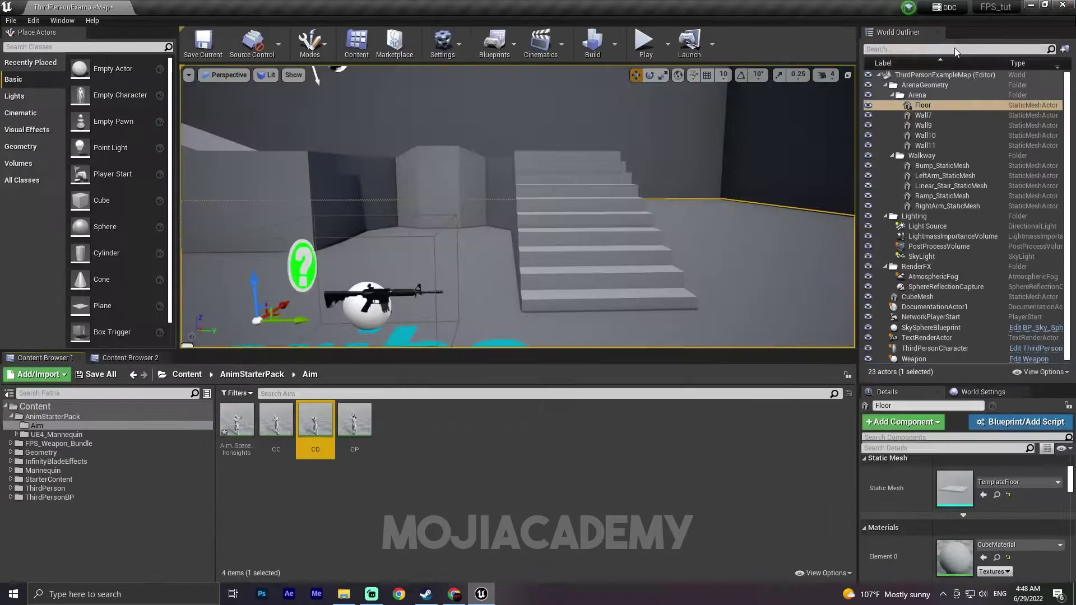
Duplicate Aim_Space_Ironsights in the Aim folder and name the duplicate RC
left_click(447, 448)
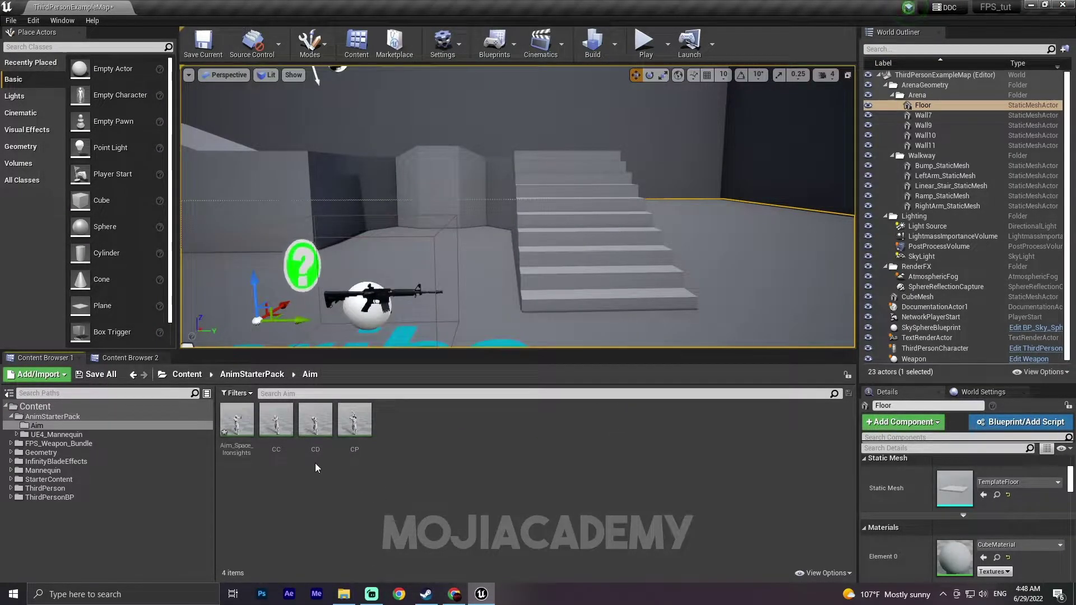
mouse_move(279, 442)
left_click(237, 420)
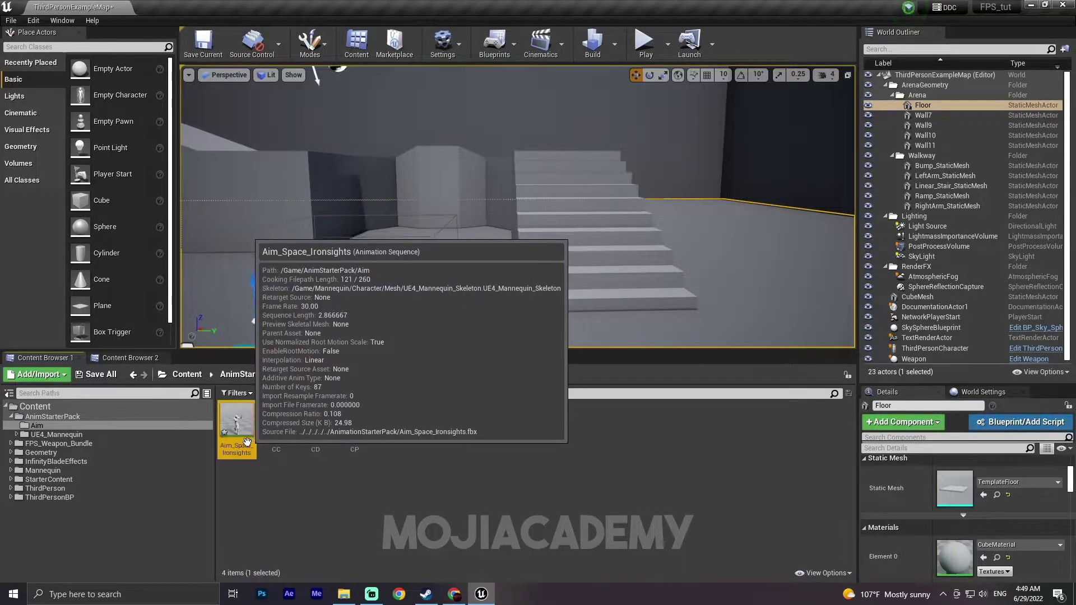
key("ctrl+w")
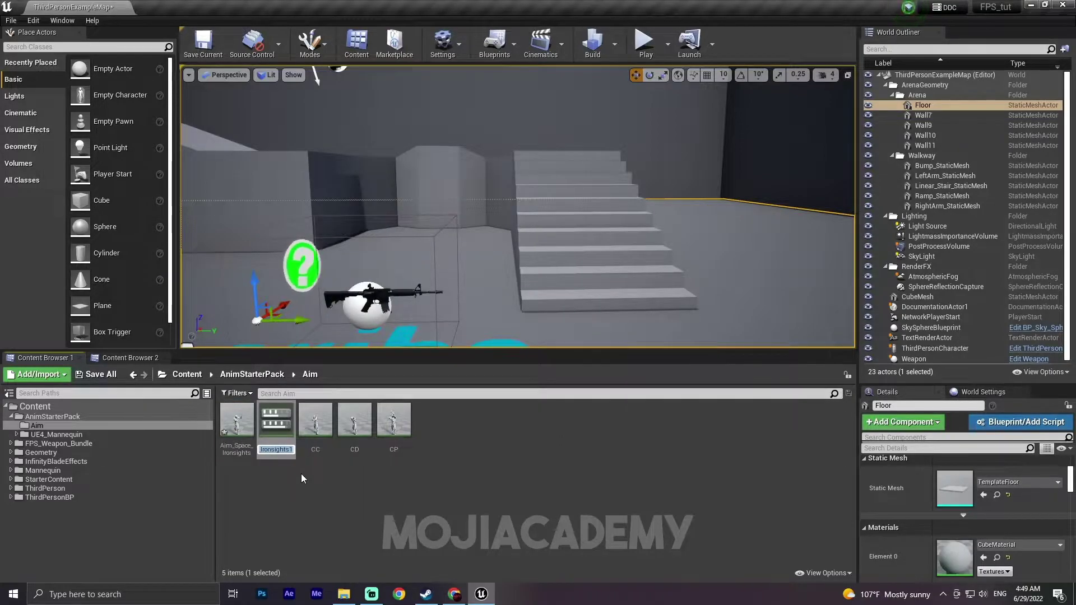
key("BackSpace")
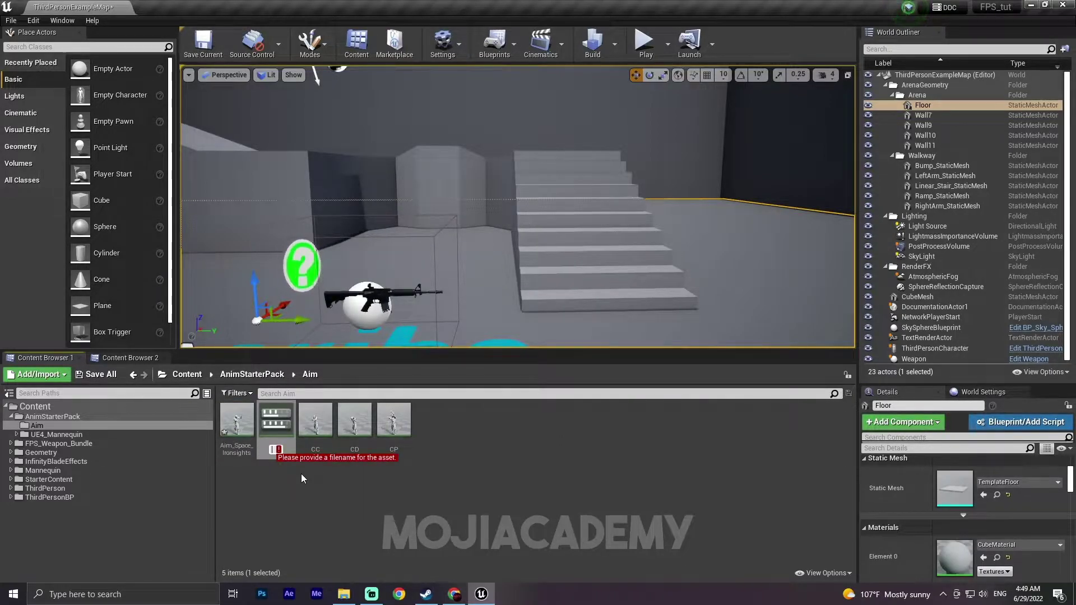
type("RC")
key("Return")
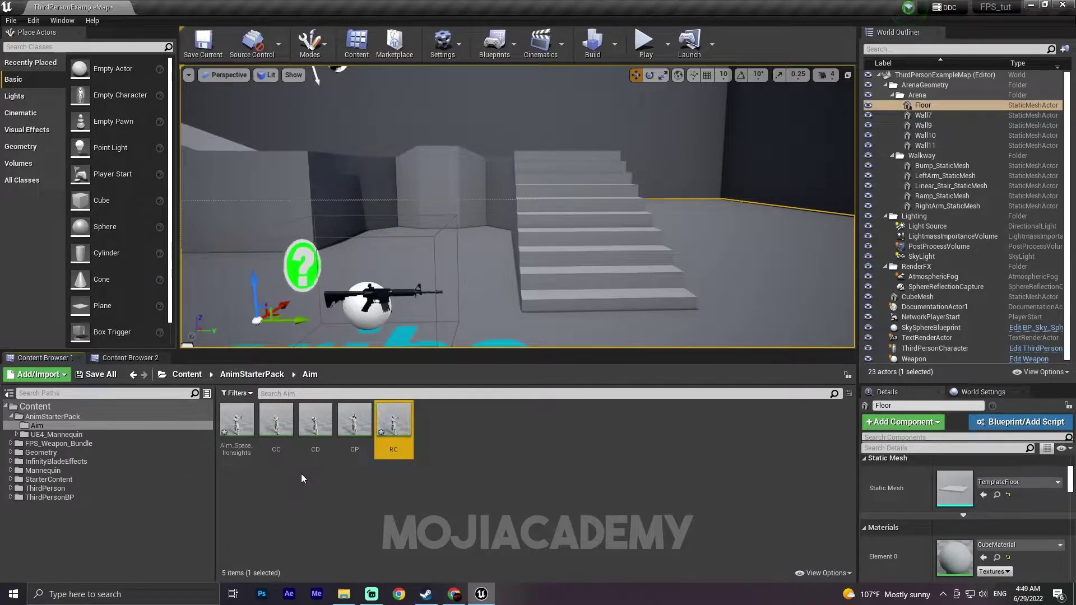
Open RC, reduce it to the level sideways-aiming pose by removing frames 0 to 30 and then frames 1 to 57, and save it
double_click(406, 433)
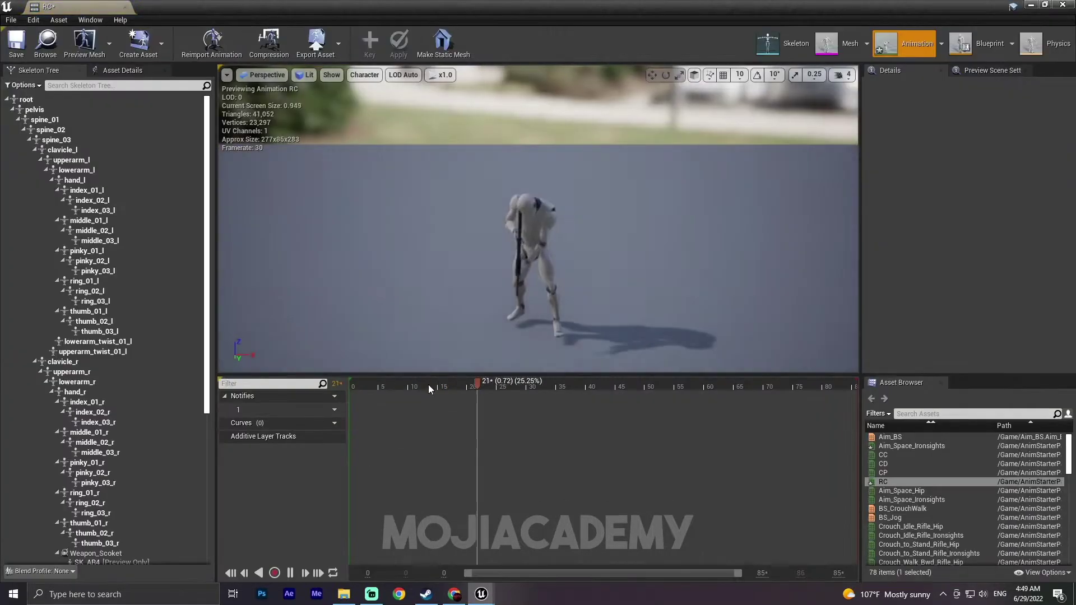
left_click_drag(625, 385, 527, 388)
right_click(526, 388)
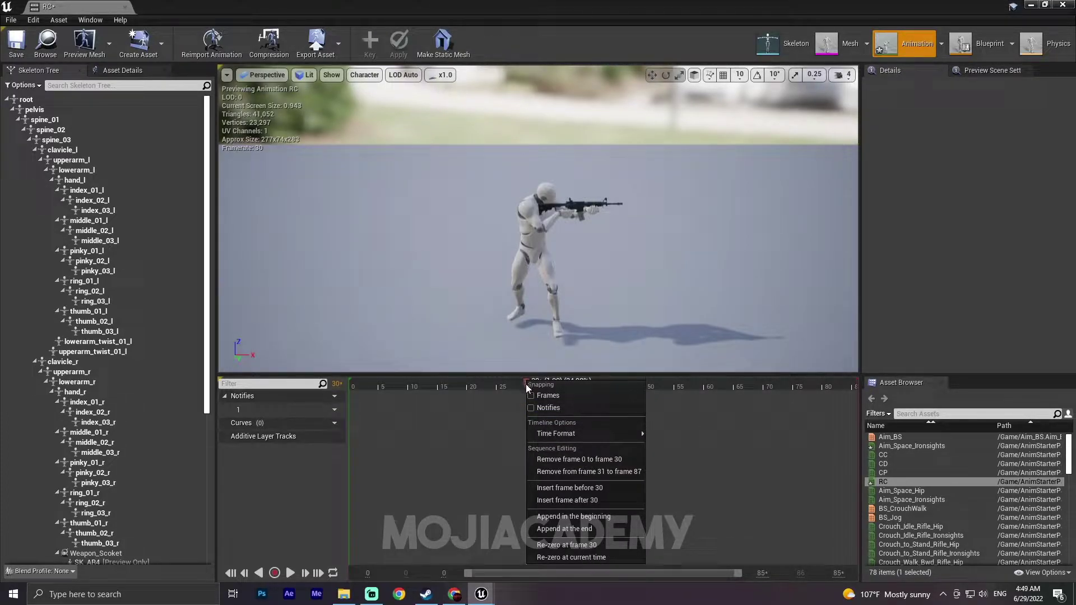
left_click(573, 463)
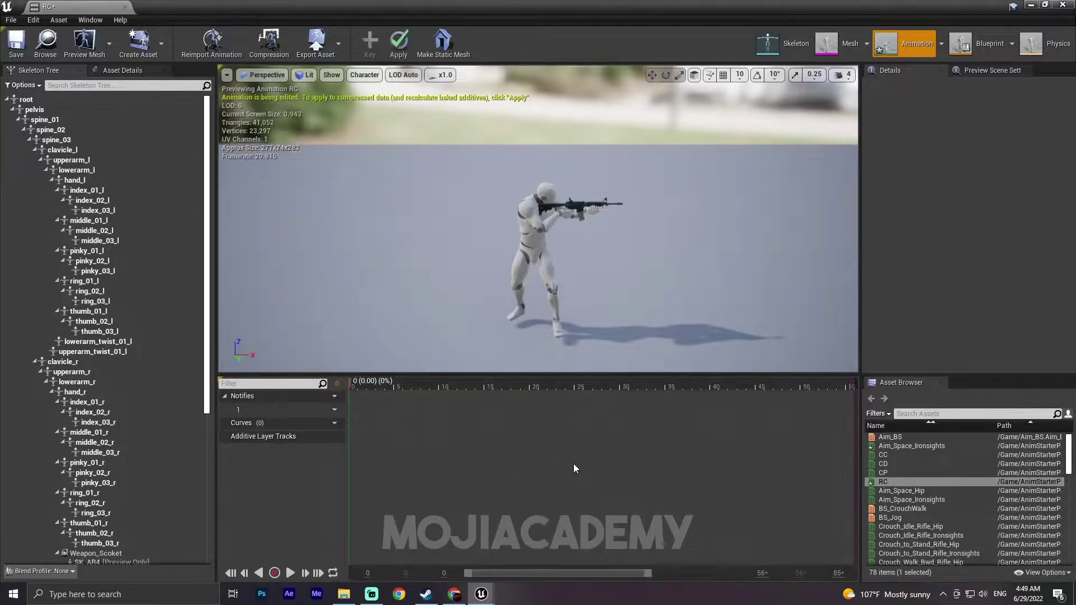
right_click(349, 385)
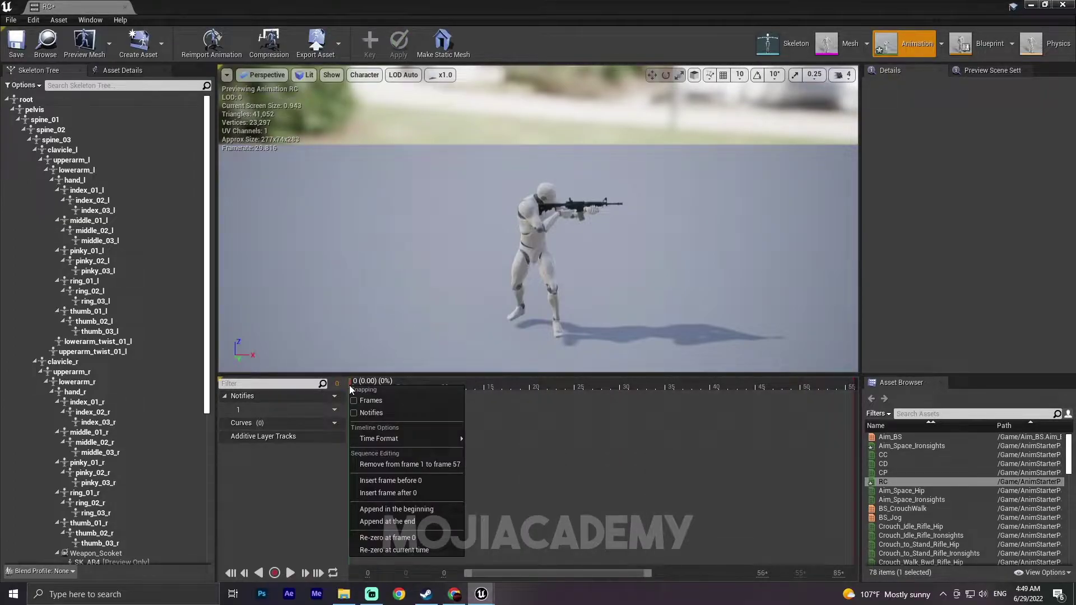
left_click(424, 466)
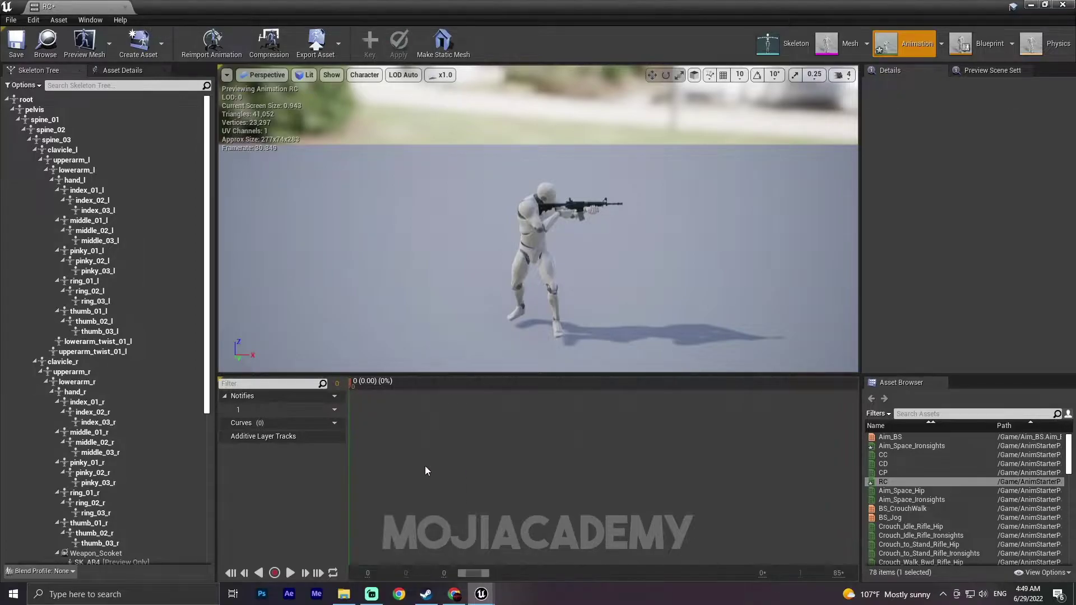
left_click(32, 52)
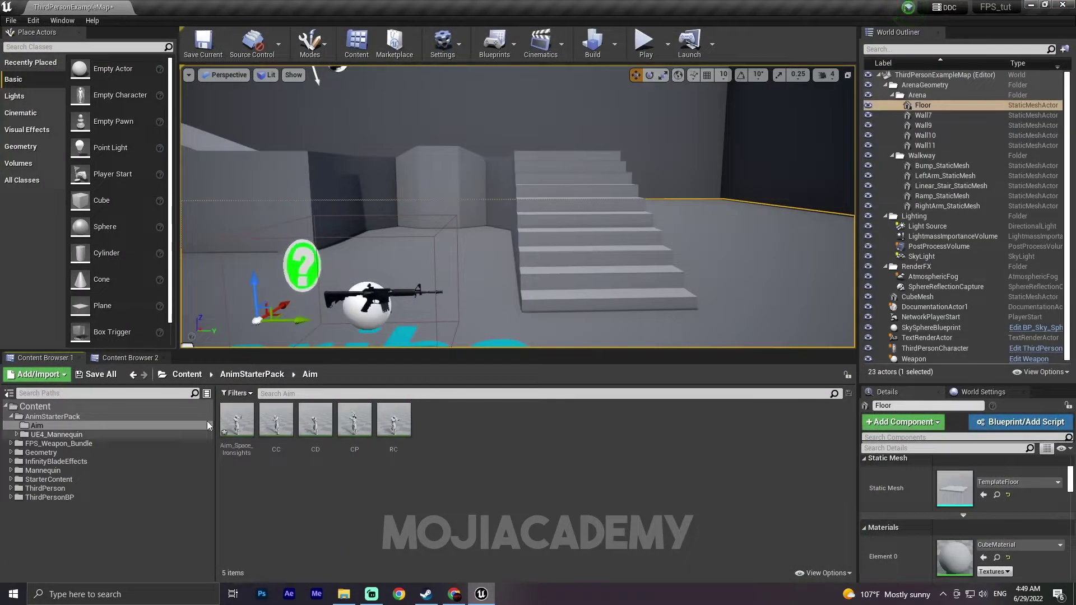
Duplicate Aim_Space_Ironsights in the Aim folder, name the duplicate CRU and open it
key("BackSpace")
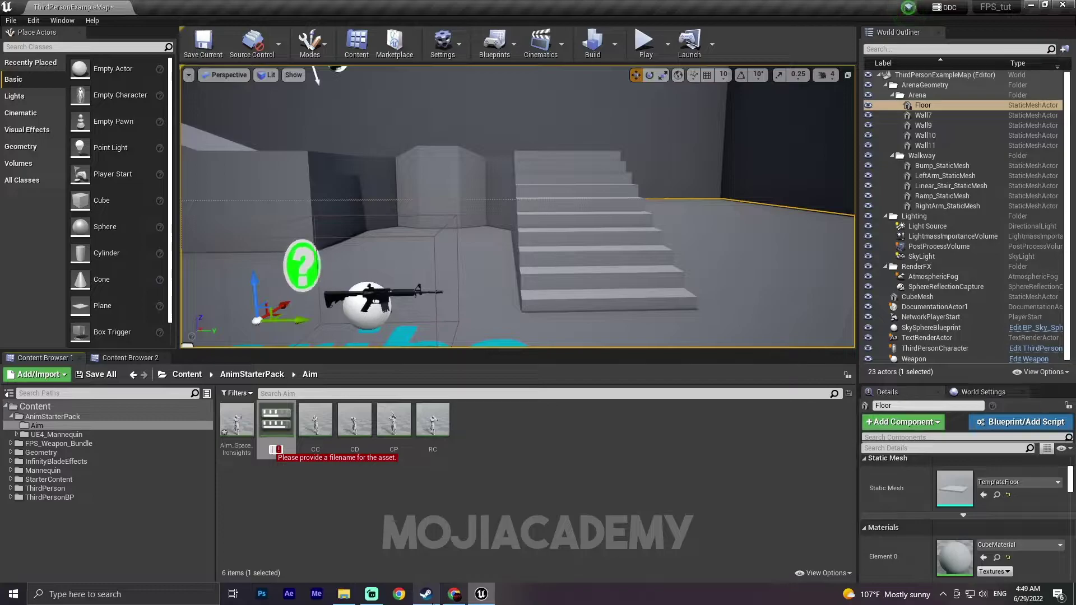
type("c")
key("BackSpace")
type("Rc")
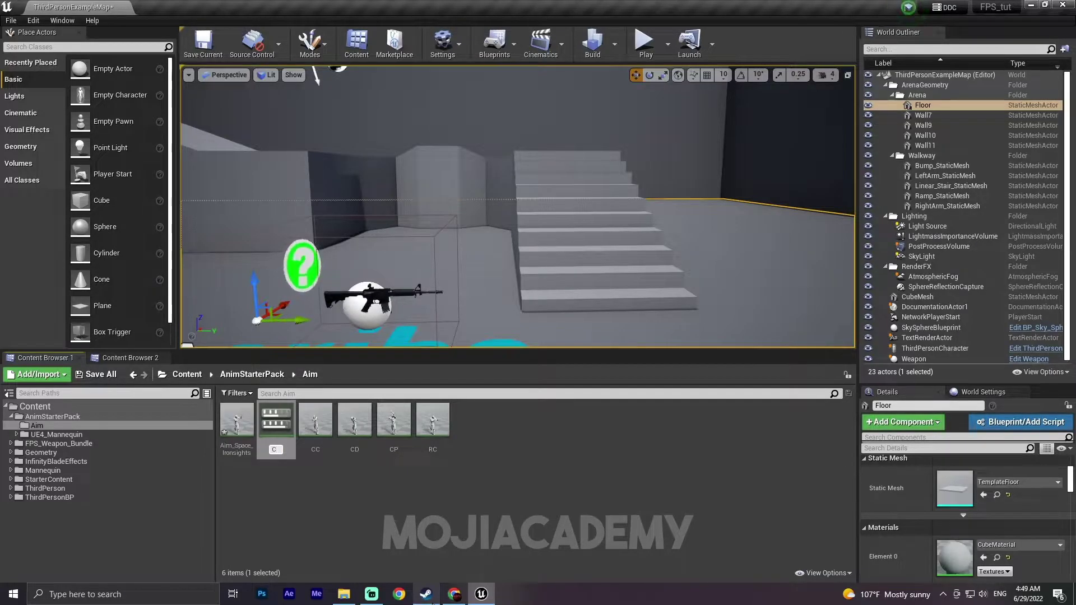
type("RU")
key("Return")
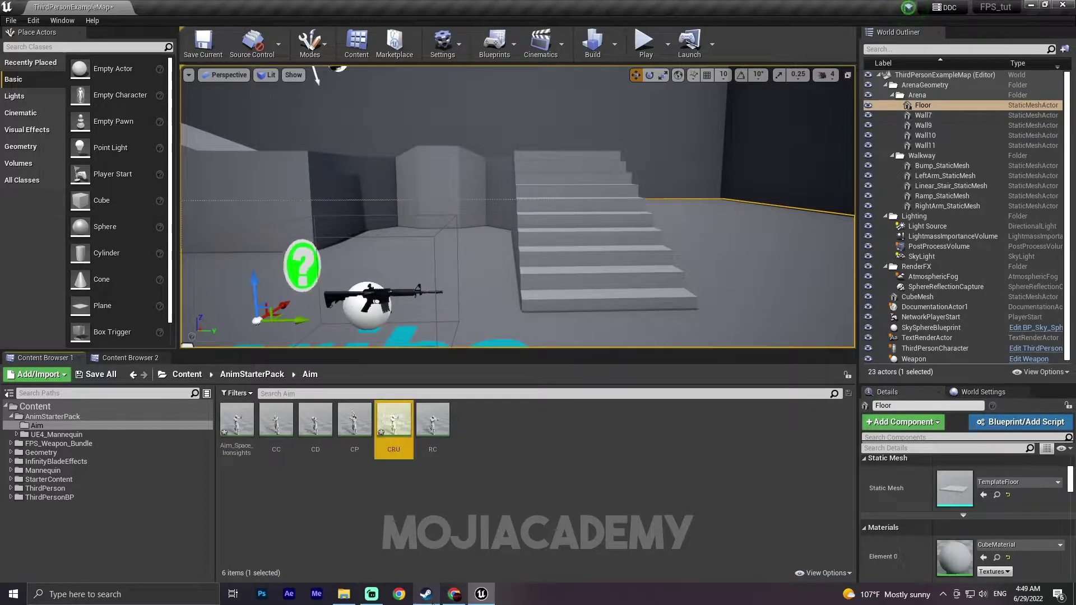
double_click(394, 428)
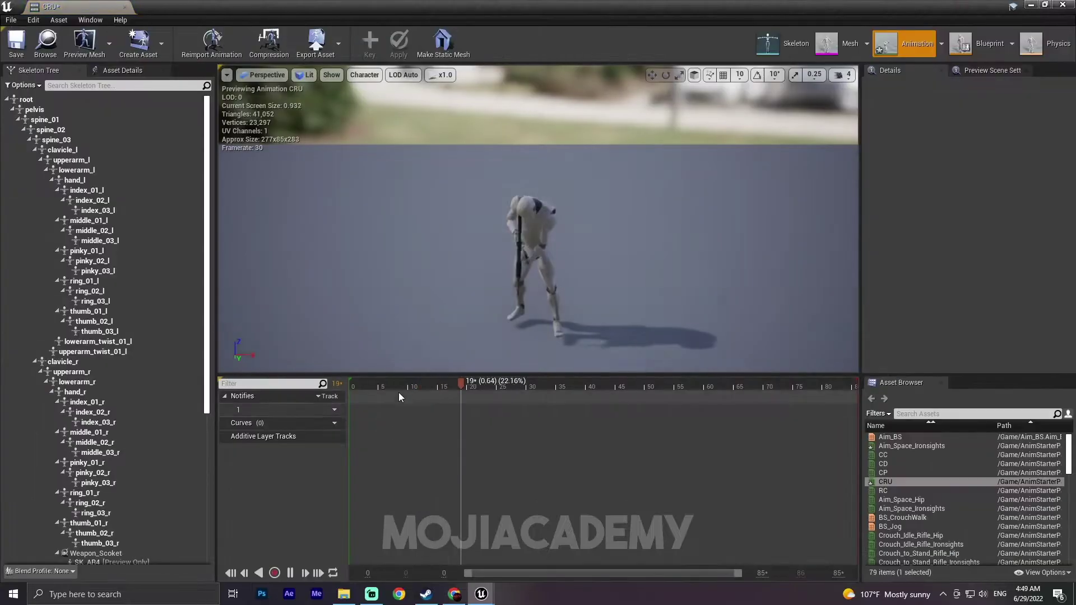
Reduce CRU to its upward side-aiming pose by removing frames 0 to 40 and then frames 1 to 48, save it and close its editor
left_click(291, 572)
left_click_drag(640, 389, 585, 386)
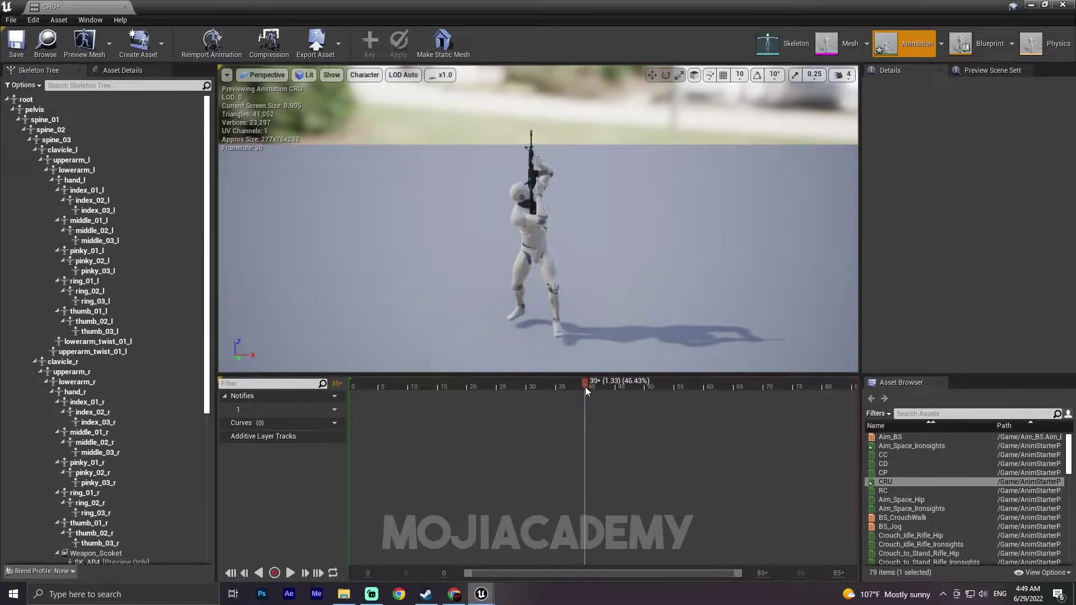
right_click(586, 382)
mouse_move(616, 435)
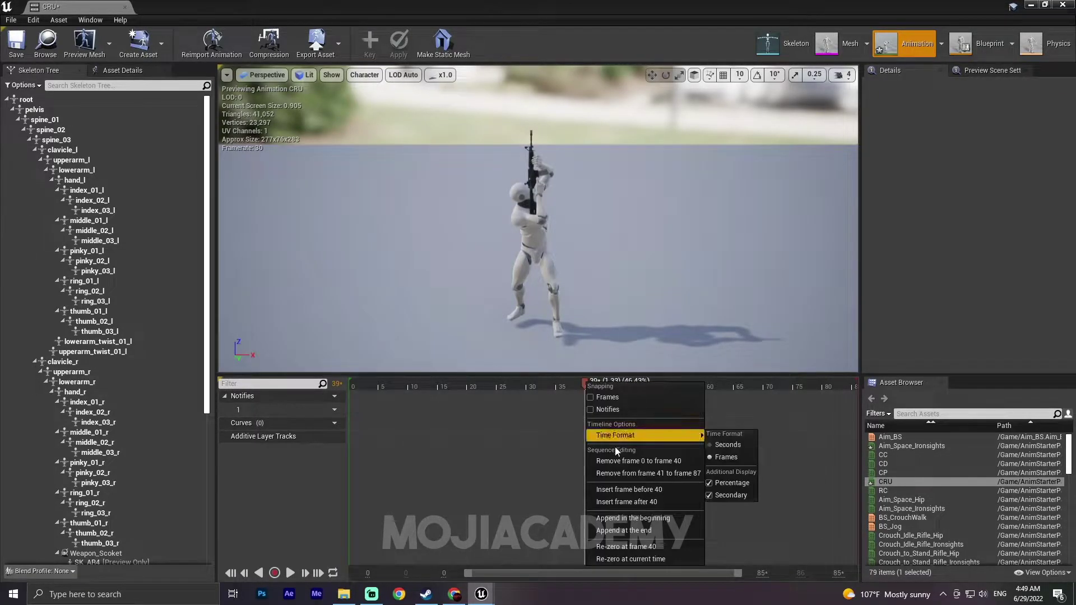
left_click(647, 466)
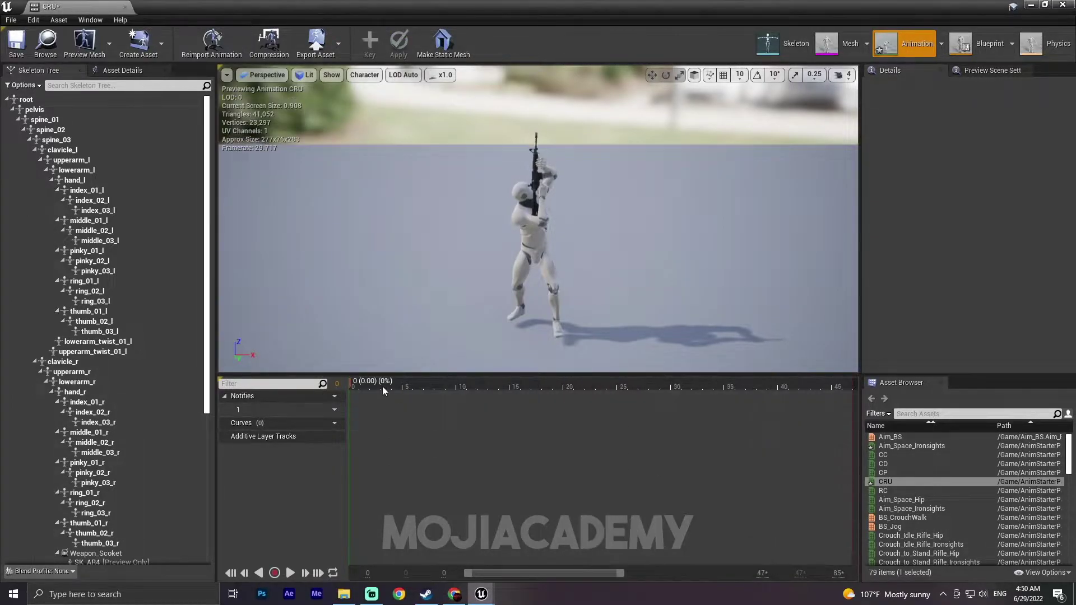
right_click(350, 387)
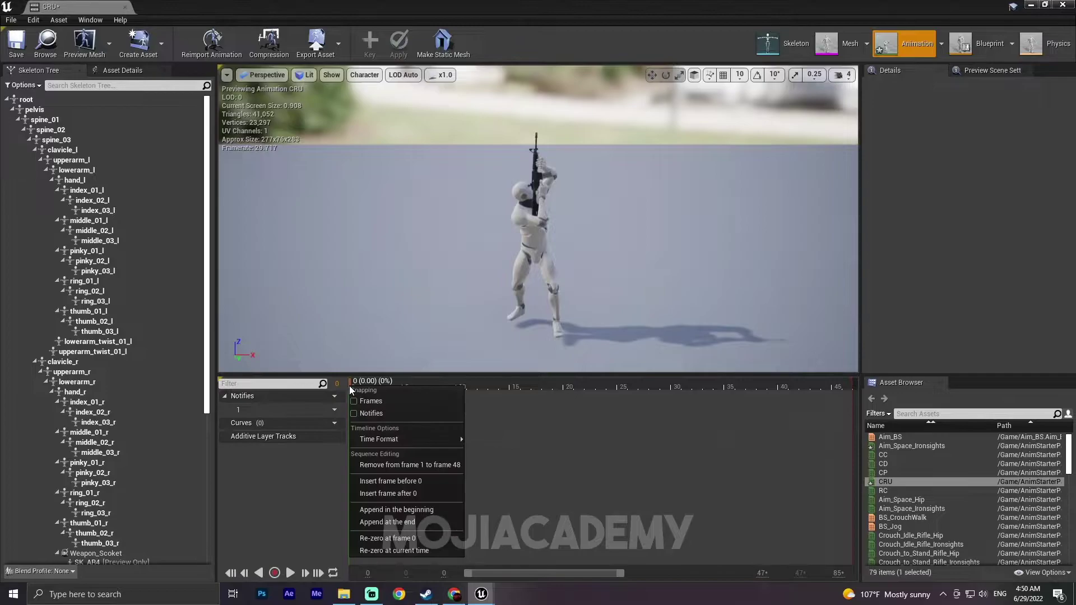
left_click(430, 466)
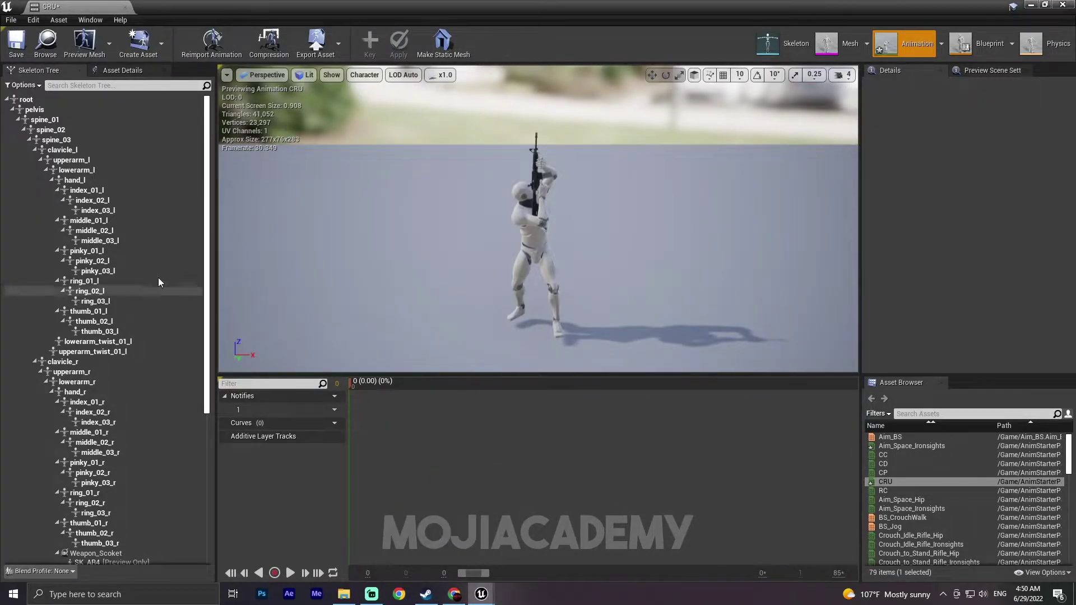
left_click(16, 42)
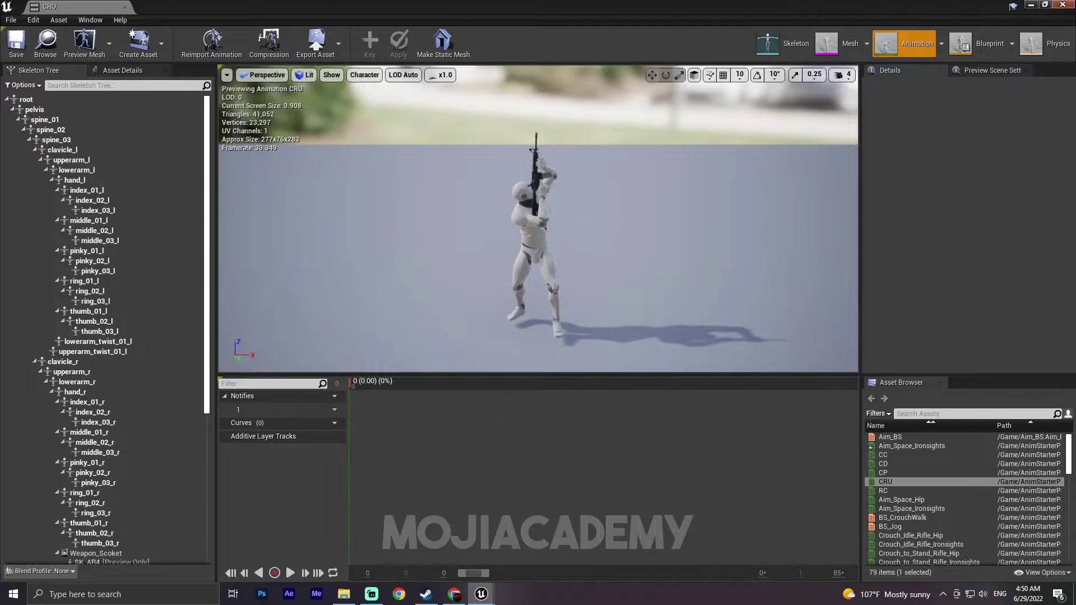
left_click(1066, 4)
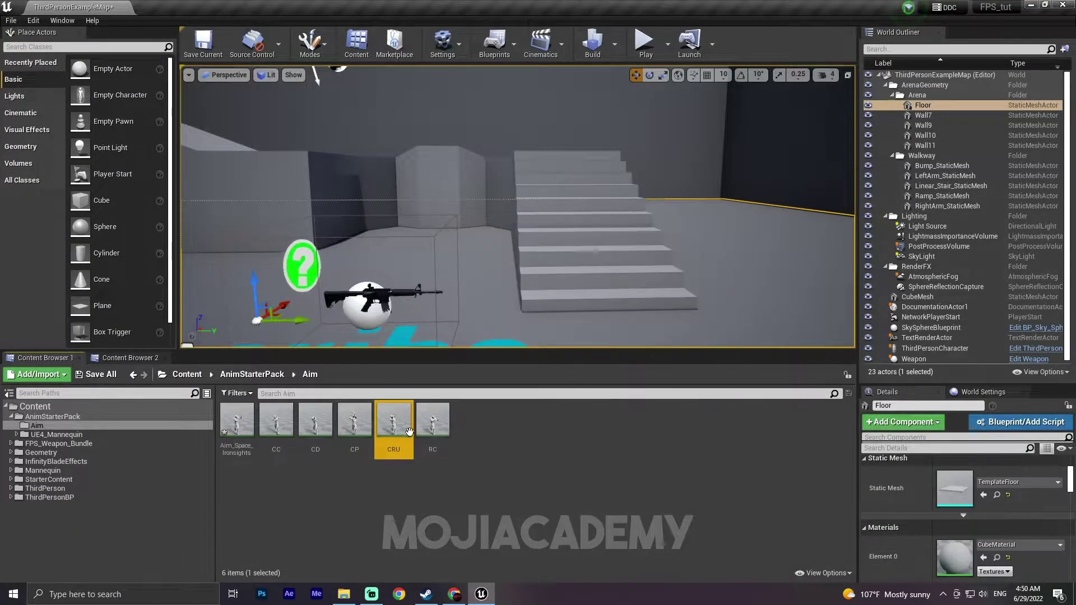
Duplicate Aim_Space_Ironsights in the Aim folder, name the duplicate CRD and open it
left_click(236, 421)
key("ctrl+w")
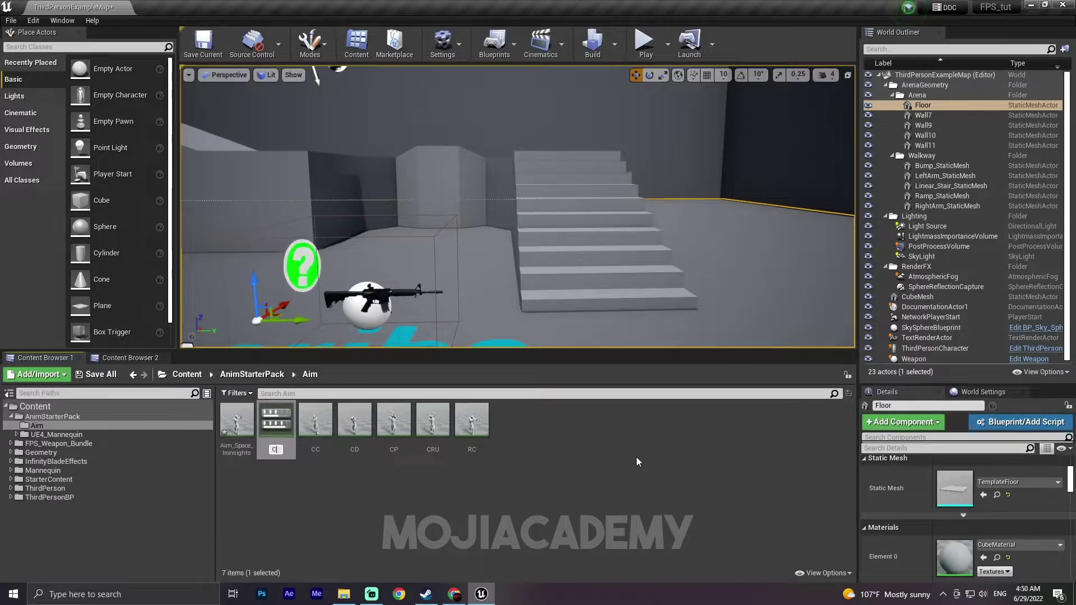
key("Return")
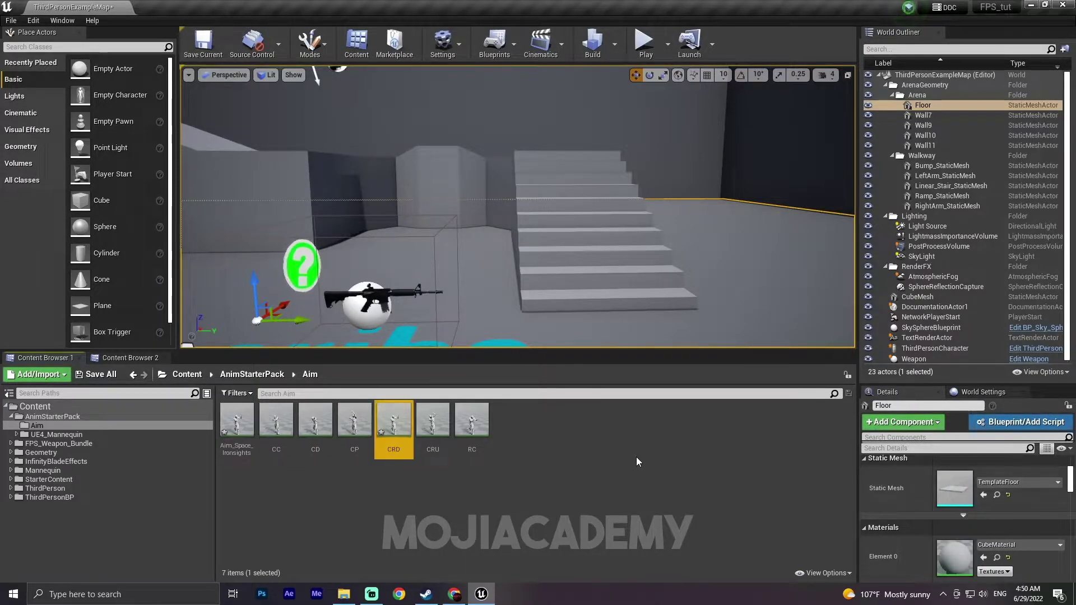
double_click(399, 431)
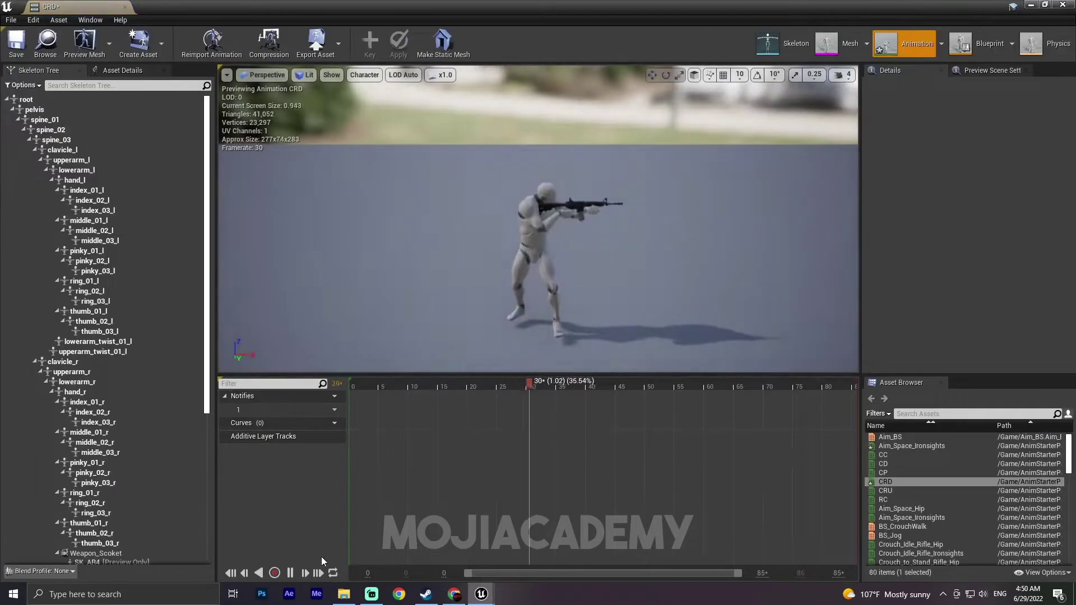
Reduce CRD to its downward side-aiming pose by removing everything before about frame 50 and then frames 1 to 37, save it and close its editor
left_click(290, 573)
left_click_drag(605, 386, 645, 408)
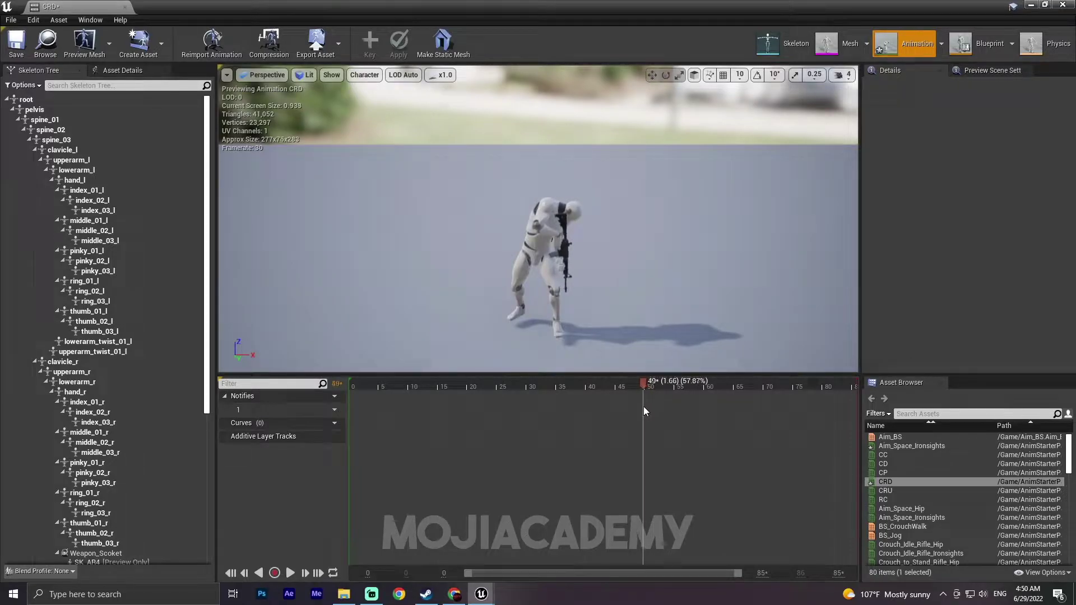
right_click(644, 386)
left_click(680, 463)
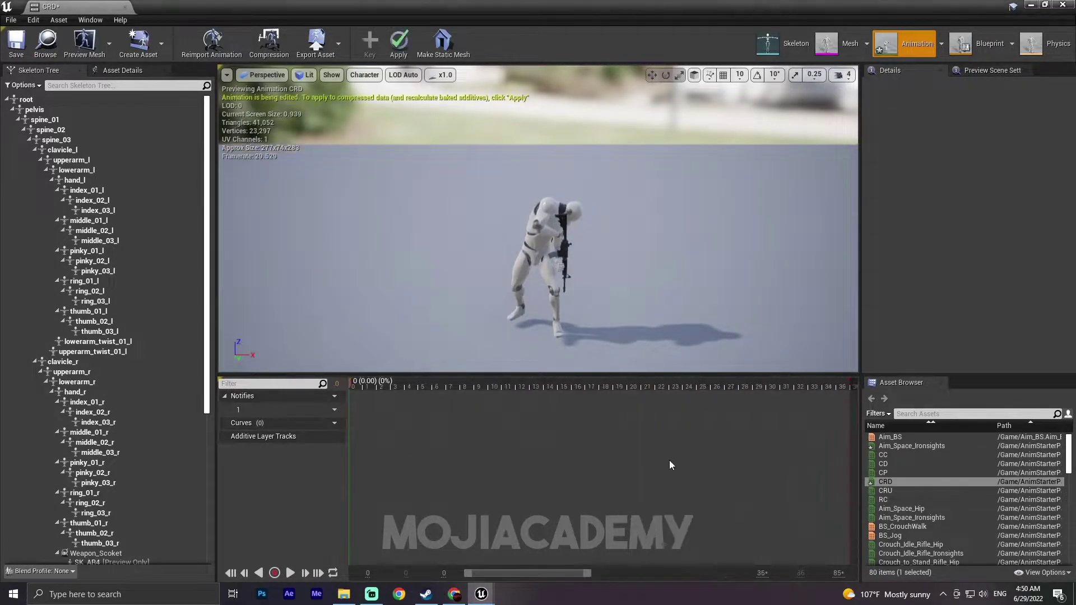
right_click(348, 386)
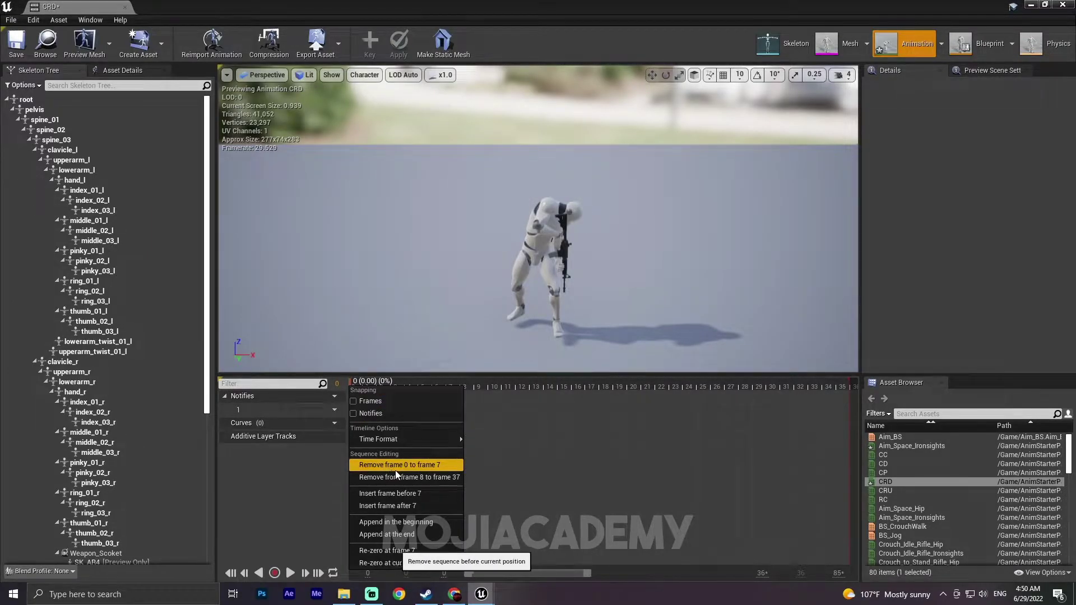
left_click(502, 385)
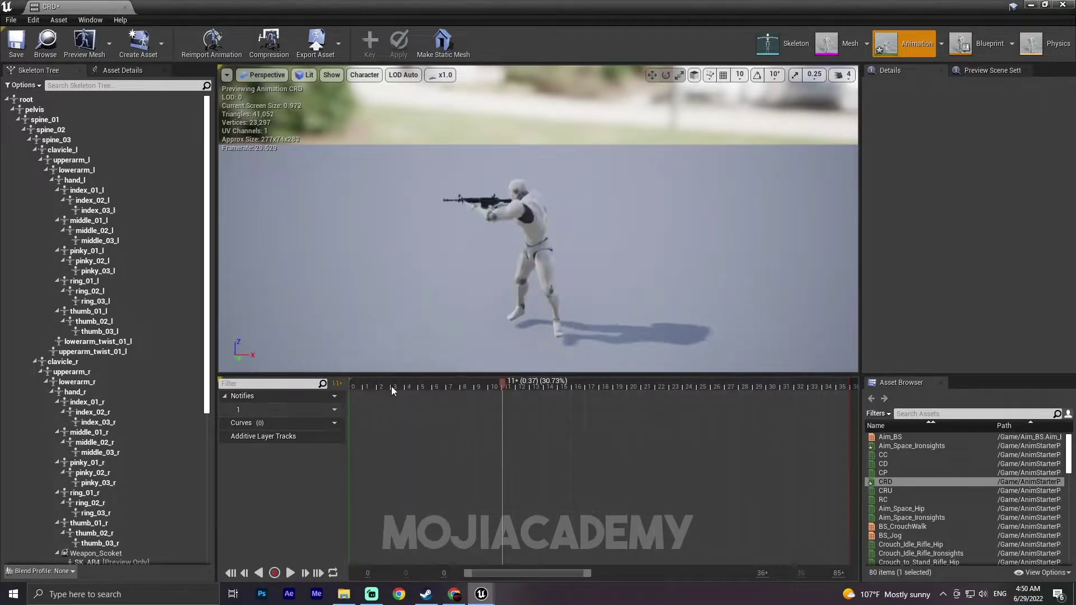
left_click_drag(485, 387, 323, 386)
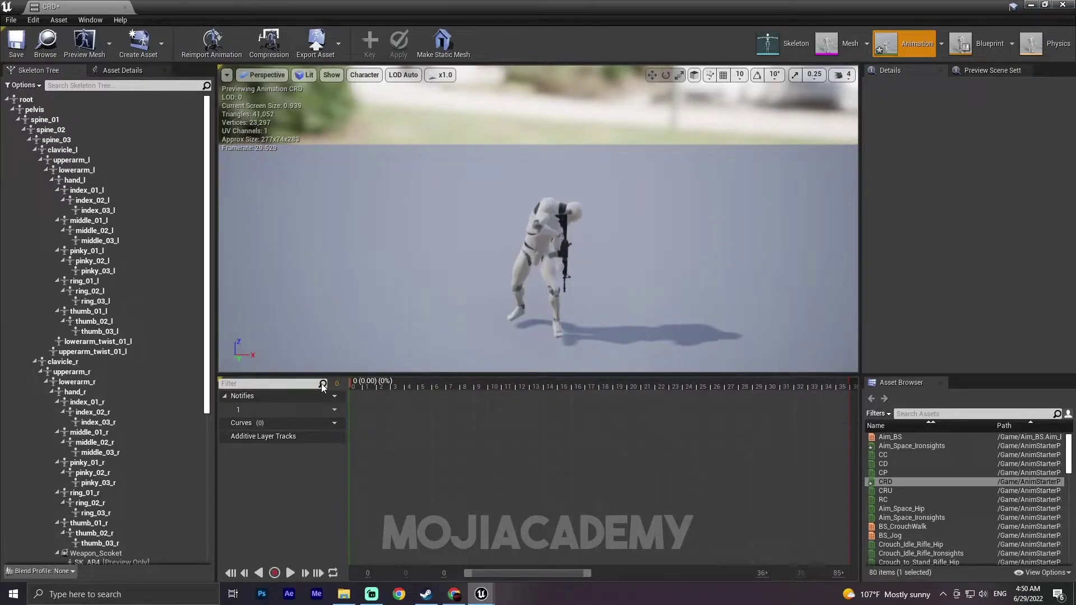
right_click(351, 383)
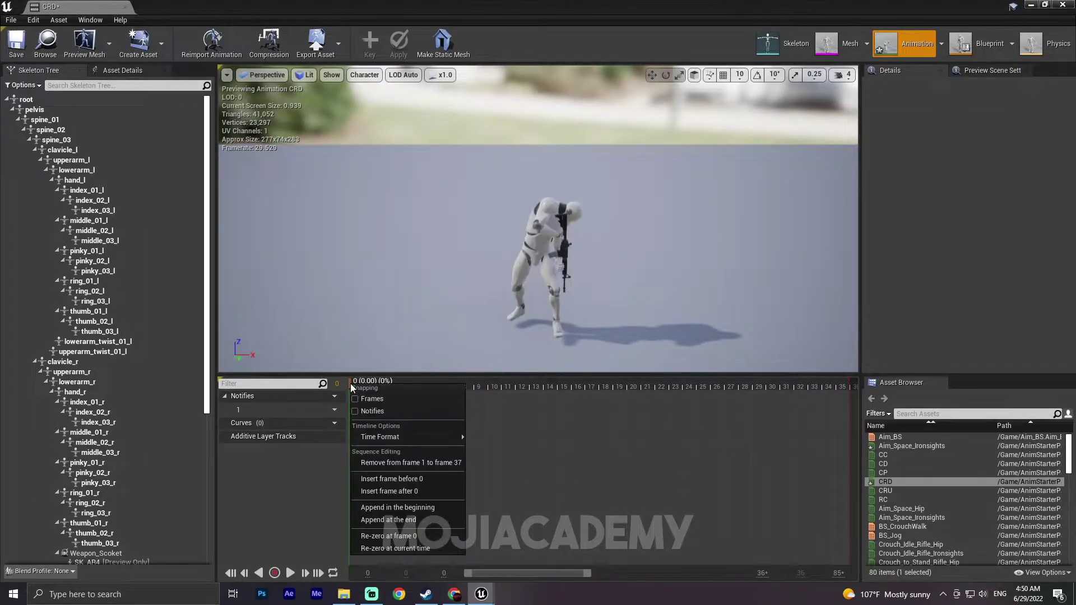
left_click(418, 466)
left_click(18, 46)
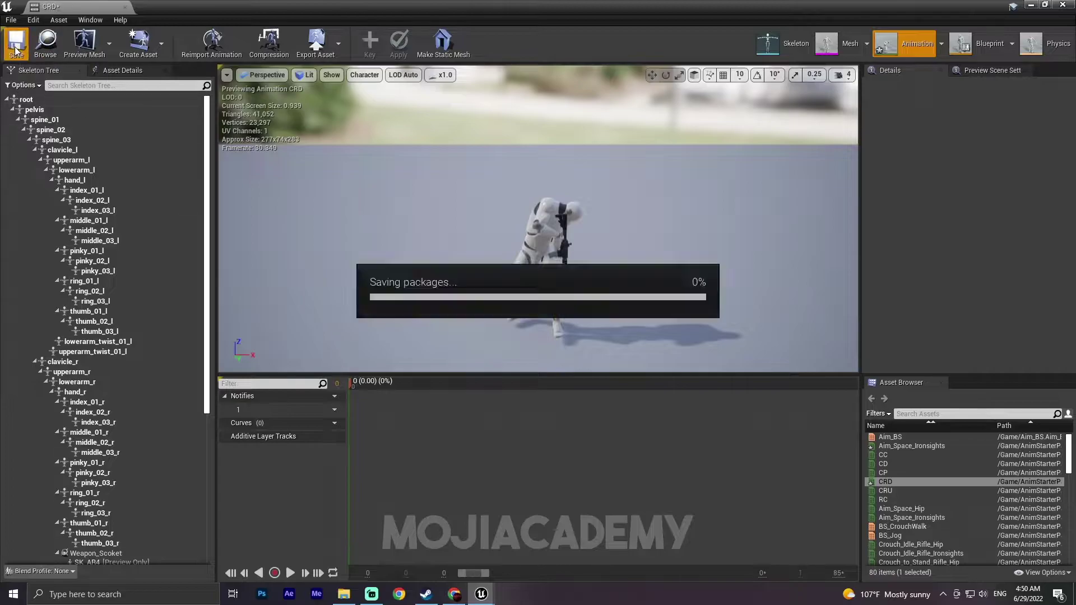
left_click(1063, 5)
Duplicate Aim_Space_Ironsights in the Aim folder, name the duplicate CL and open it
left_click(530, 482)
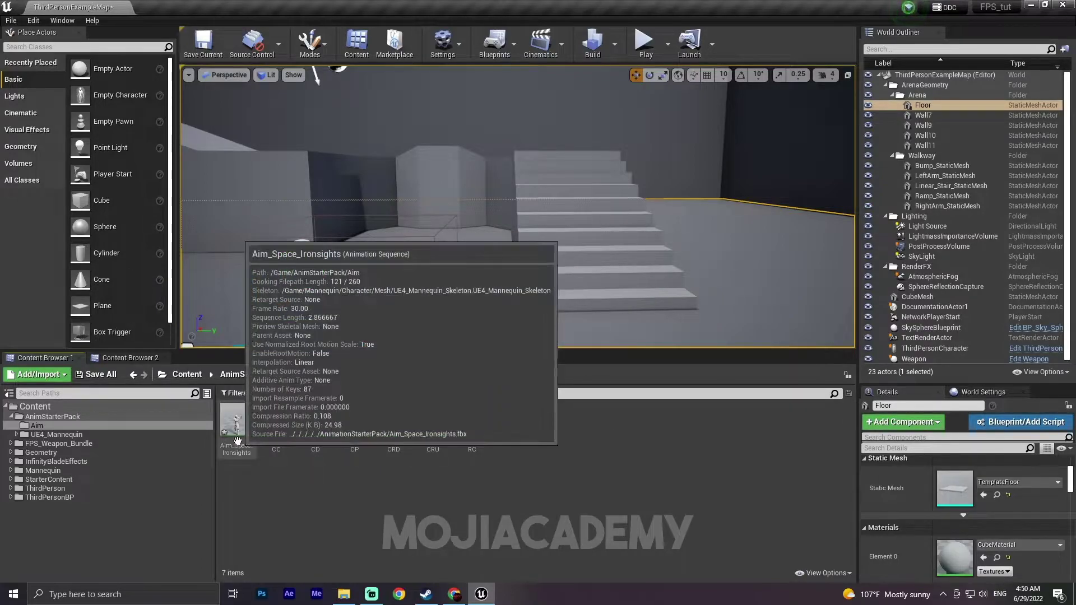
mouse_move(329, 447)
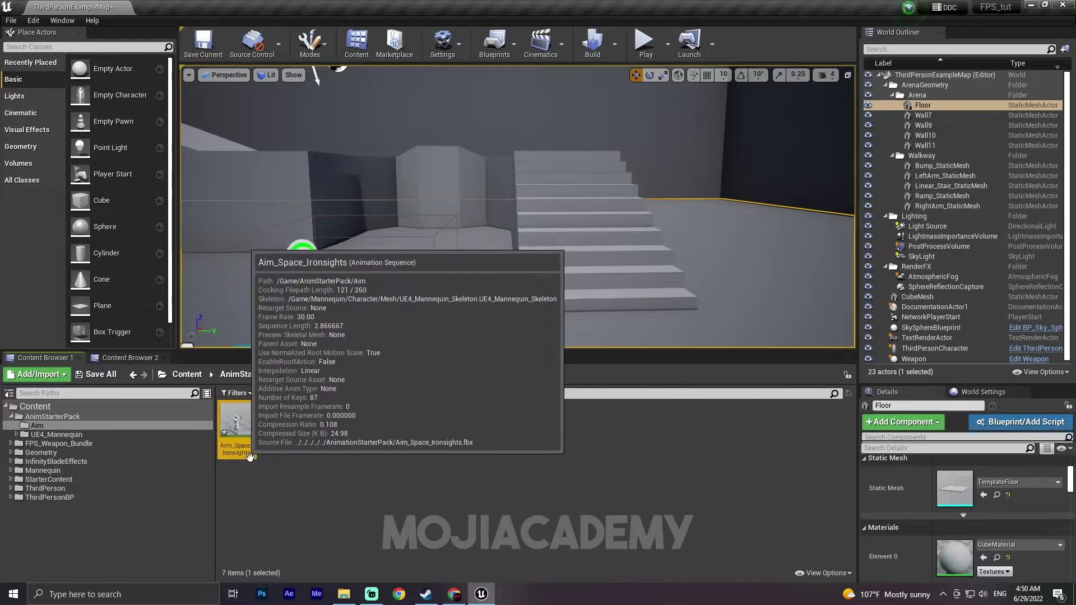
left_click(243, 436)
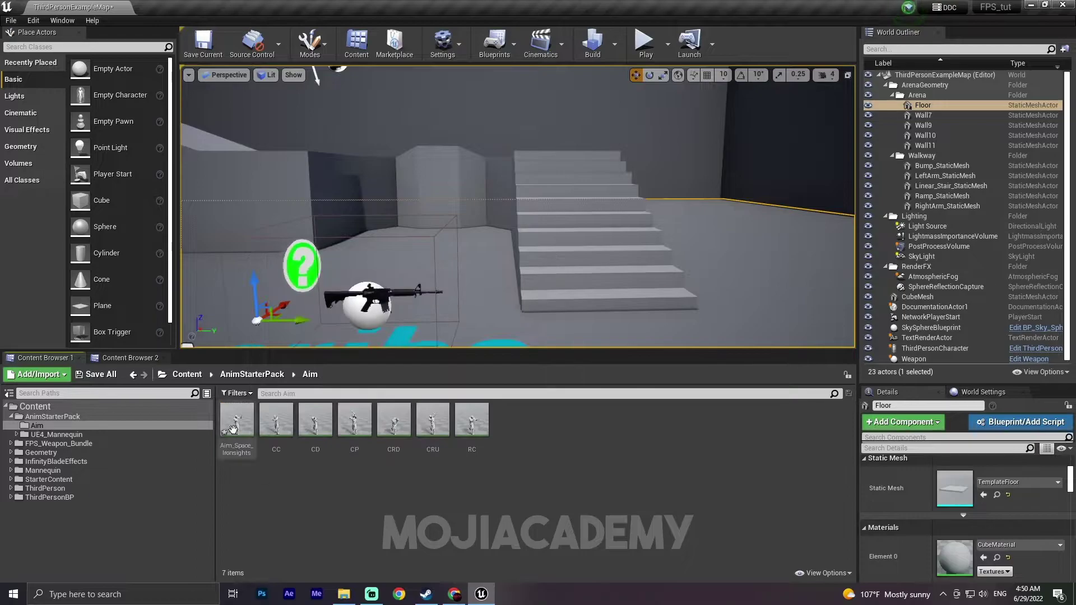
key("ctrl+w")
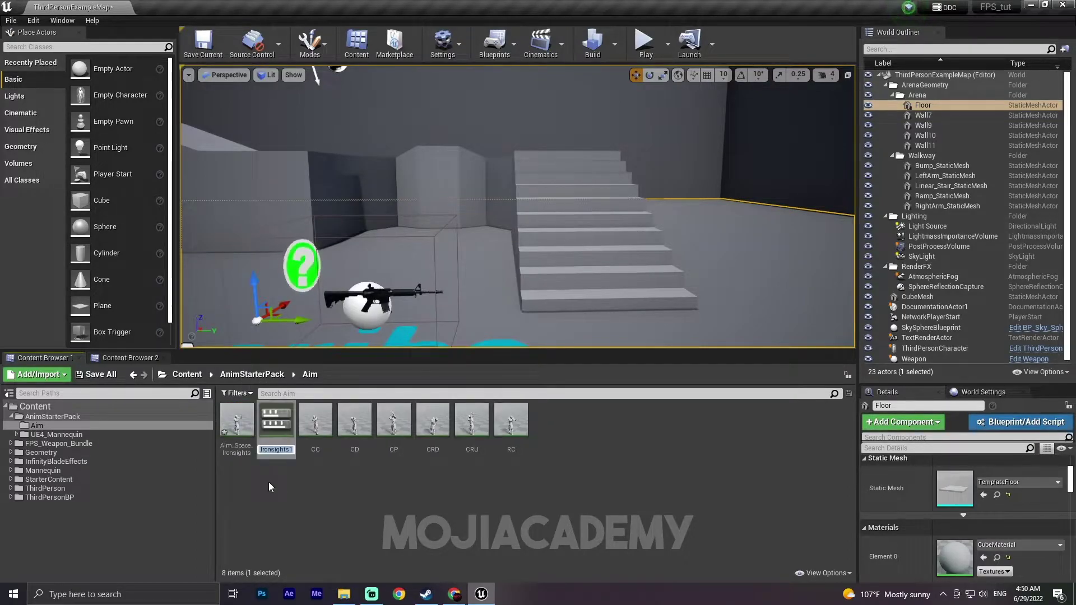
key("BackSpace")
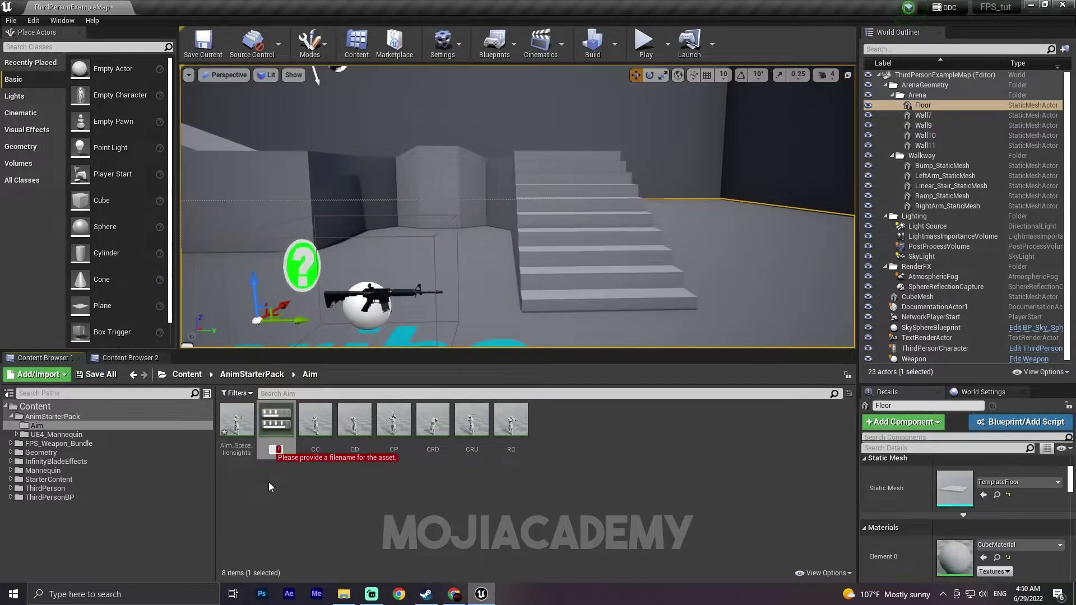
type("C")
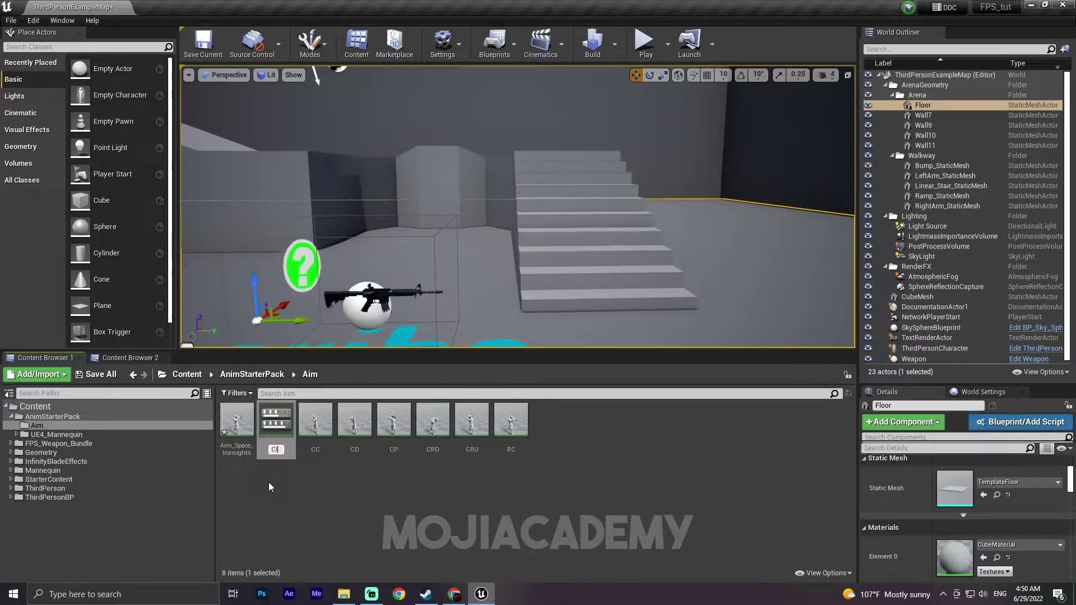
type("L")
key("Return")
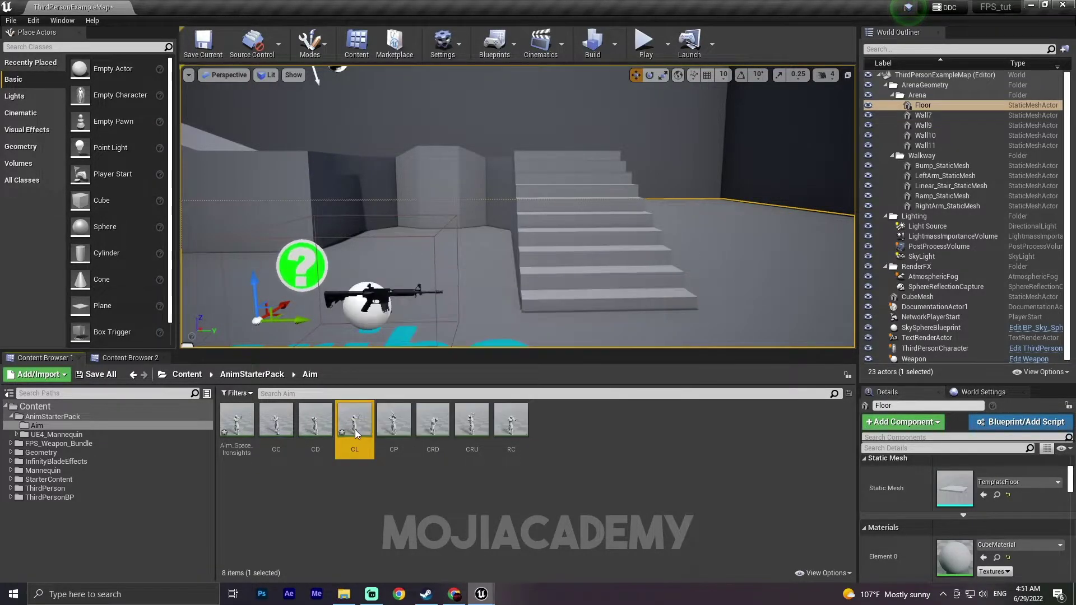
double_click(354, 429)
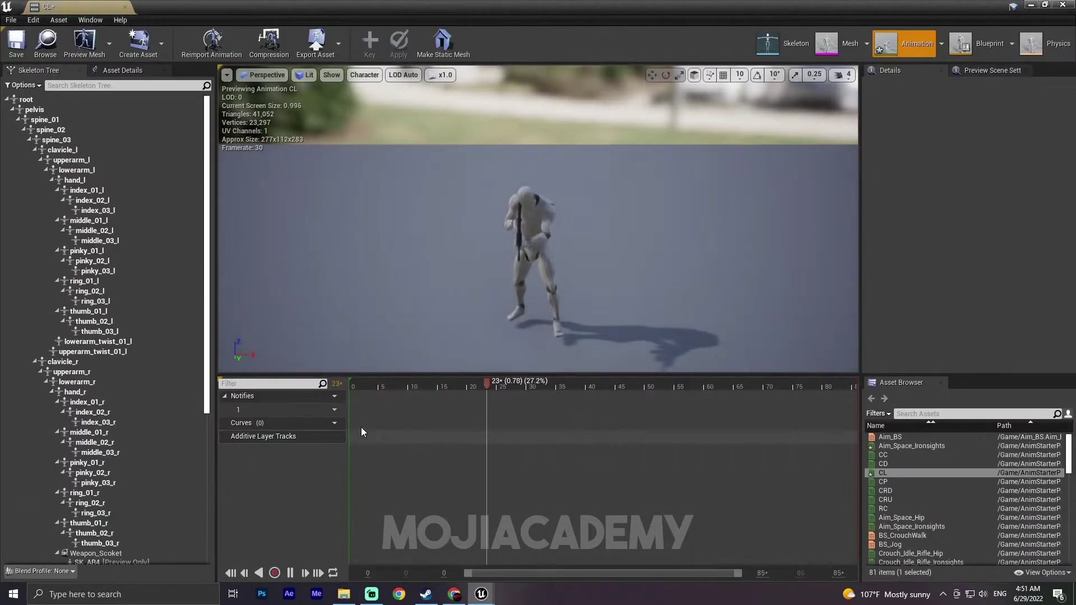
Reduce CL to its level side-aiming pose by removing everything before about frame 60 and then frames 1 to 27, save it and close its editor
left_click(291, 574)
left_click_drag(753, 385, 705, 391)
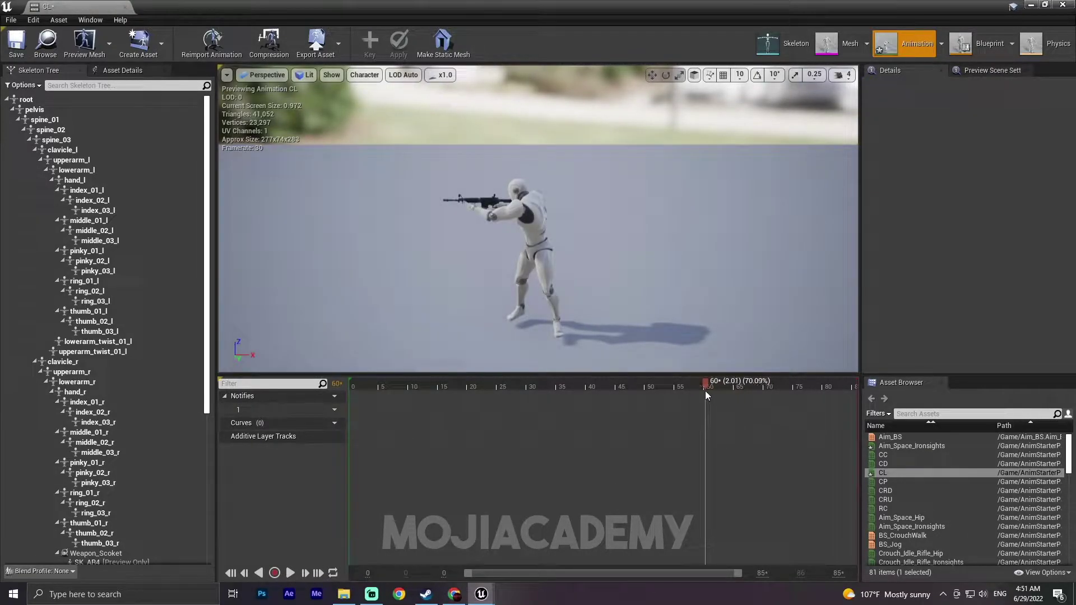
right_click(702, 382)
left_click(742, 462)
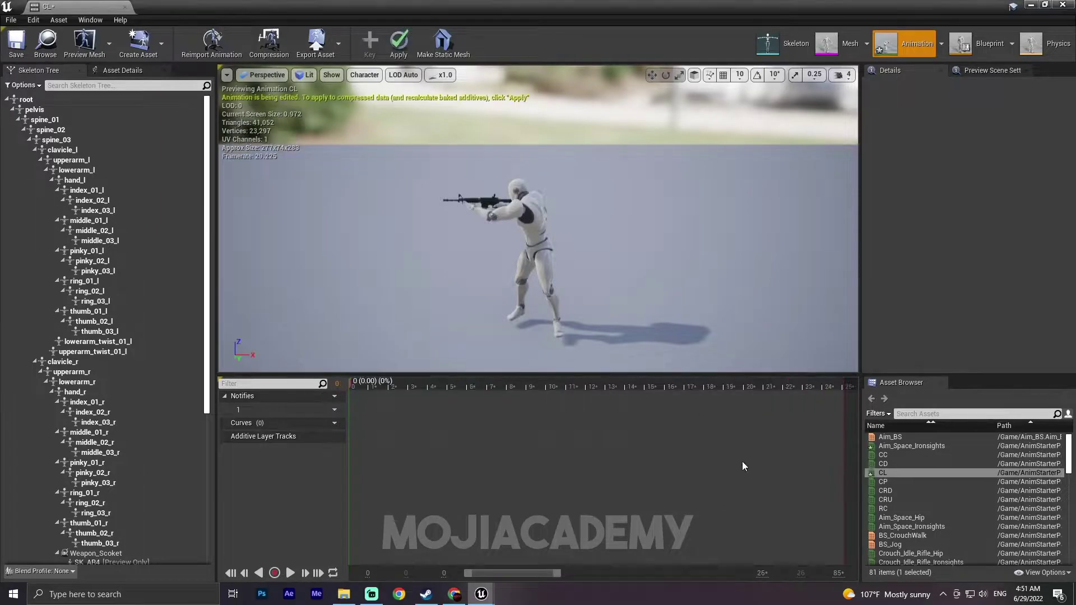
right_click(351, 389)
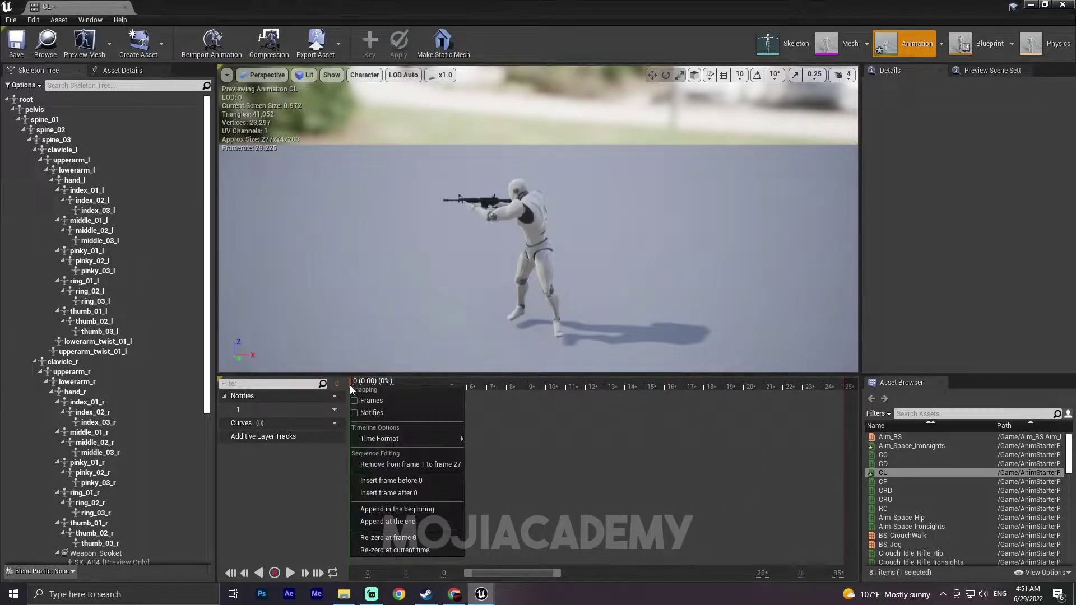
left_click(414, 464)
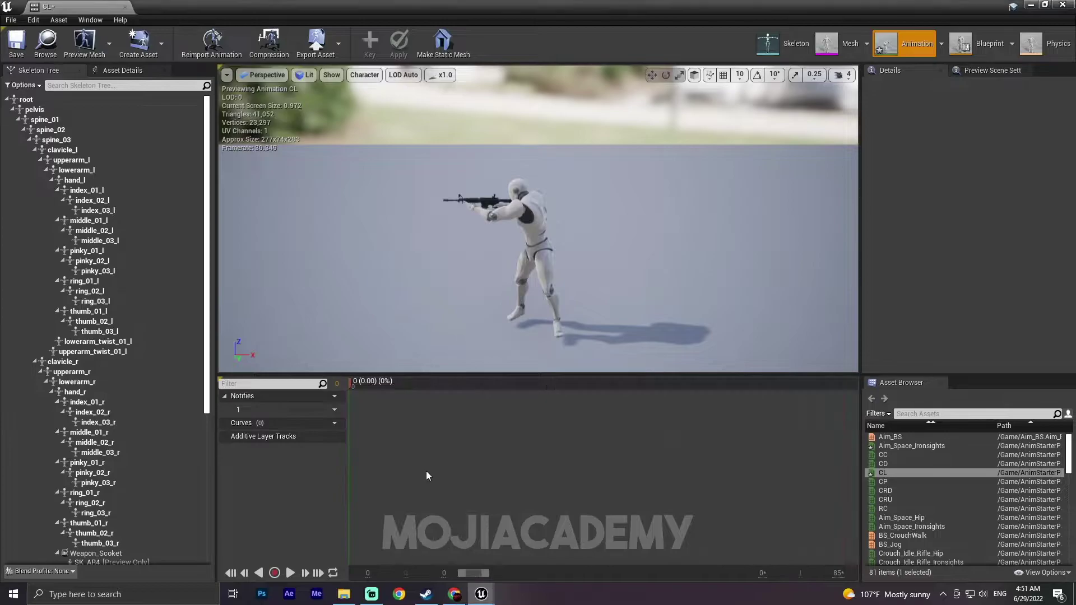
left_click(23, 48)
left_click(1062, 5)
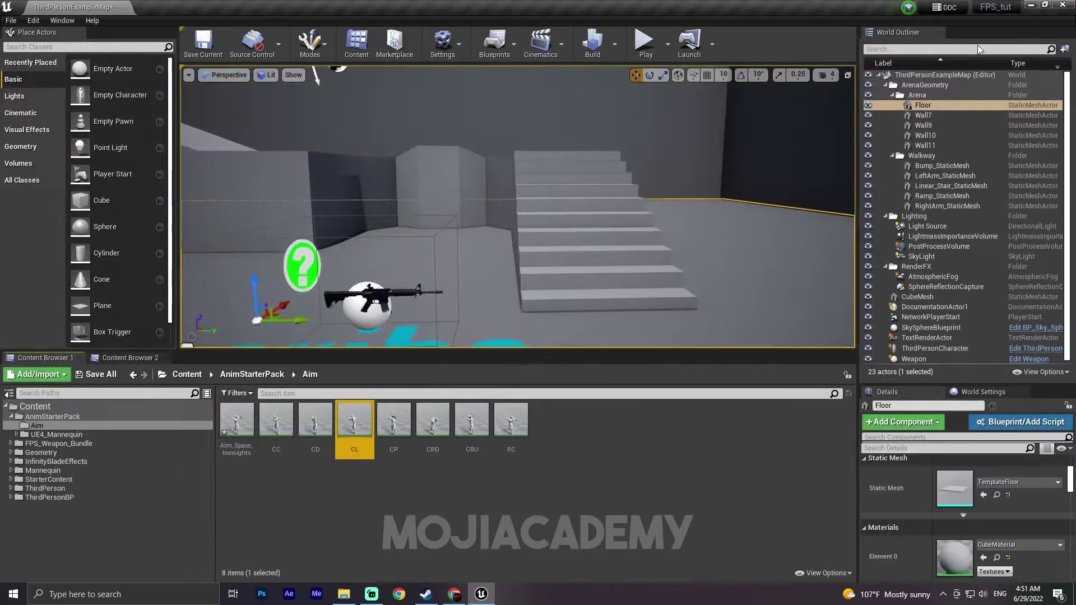
Duplicate Aim_Space_Ironsights in the Aim folder, name the duplicate CLR and open it
left_click(489, 485)
left_click(241, 428)
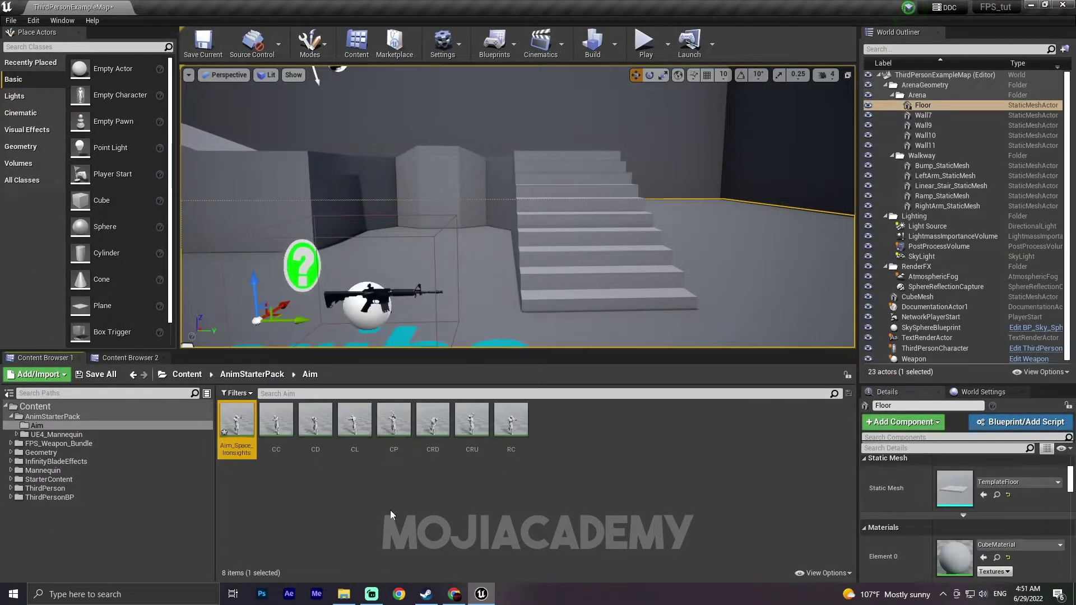
key("ctrl+w")
key("BackSpace")
type("C")
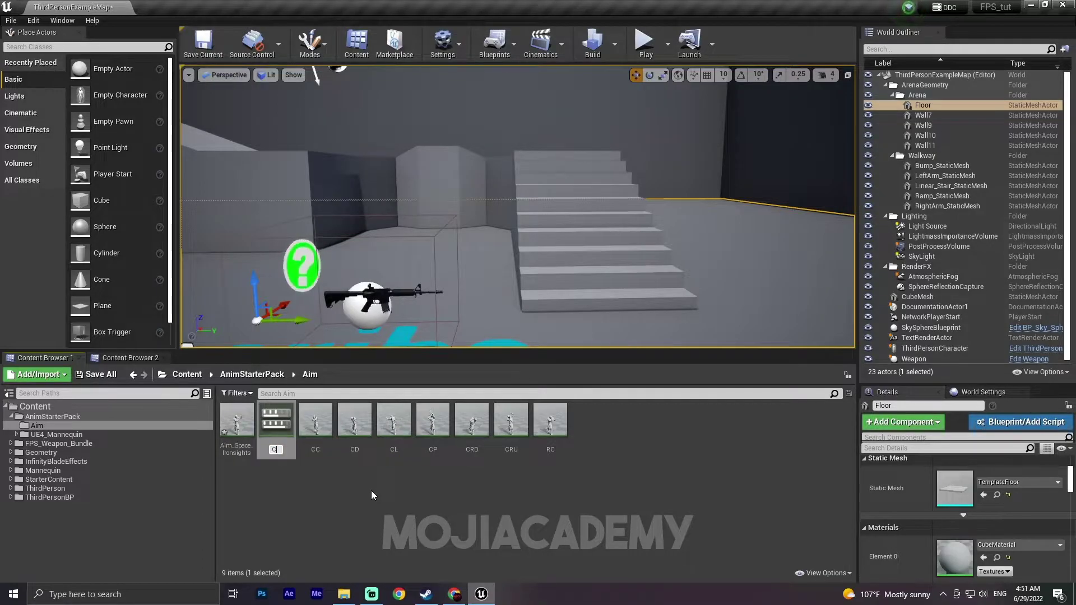
type("LR")
key("Return")
double_click(390, 432)
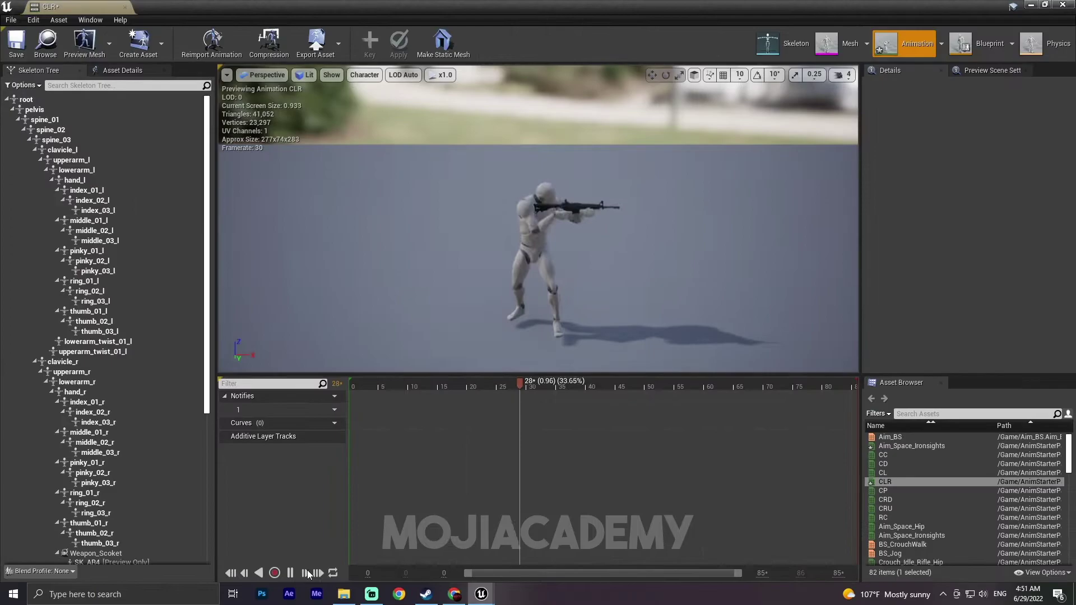
Reduce CLR to its upward side-aiming pose by removing everything before about frame 69 and the remaining frames after the first, and save it
left_click(575, 388)
left_click_drag(575, 388, 761, 401)
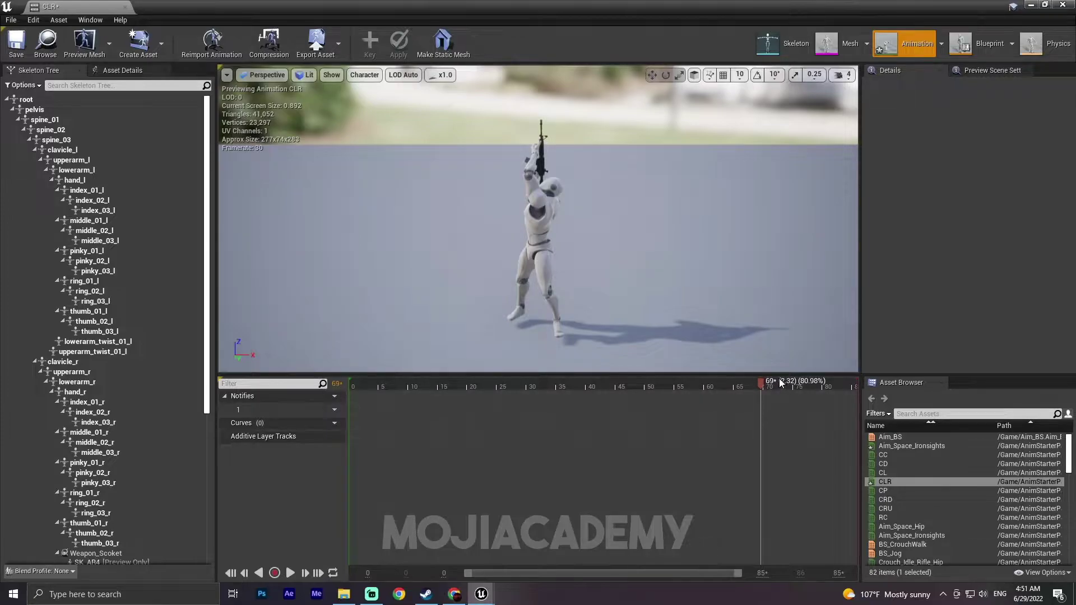
right_click(762, 384)
left_click(773, 462)
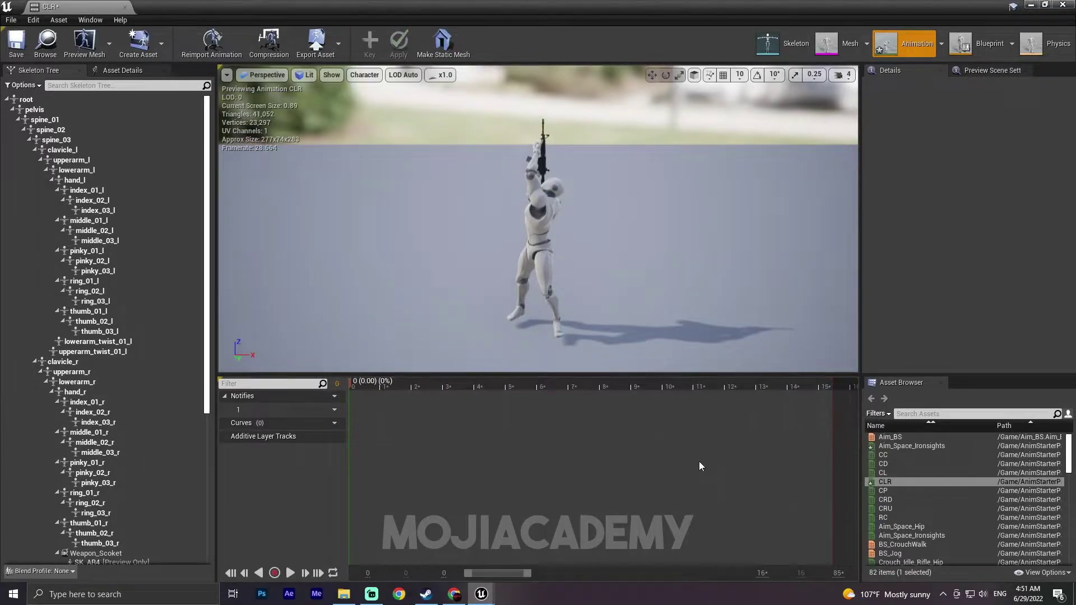
right_click(355, 387)
left_click(403, 463)
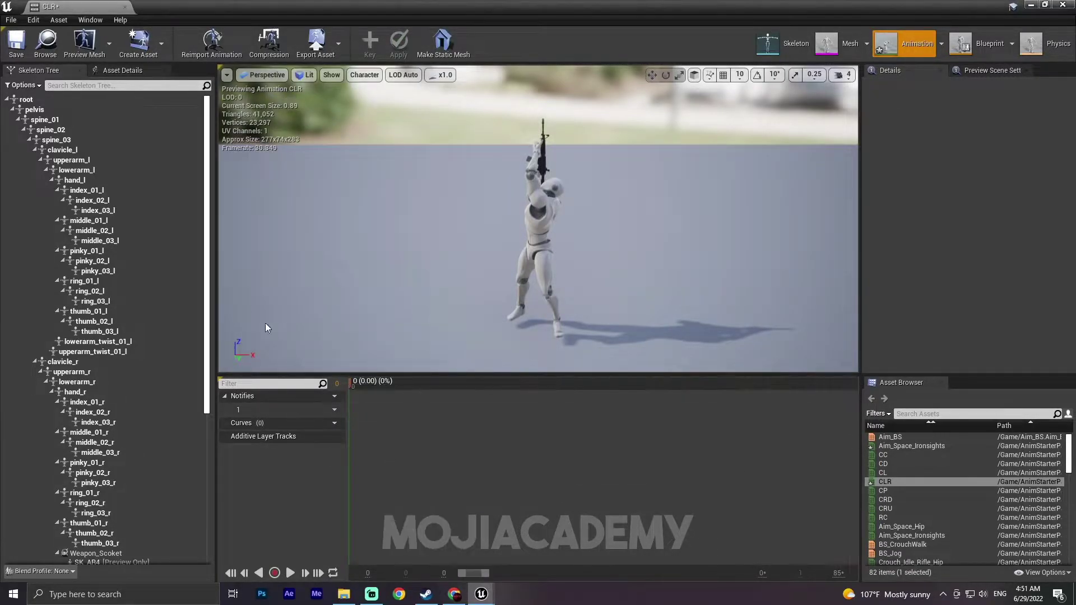
left_click(17, 44)
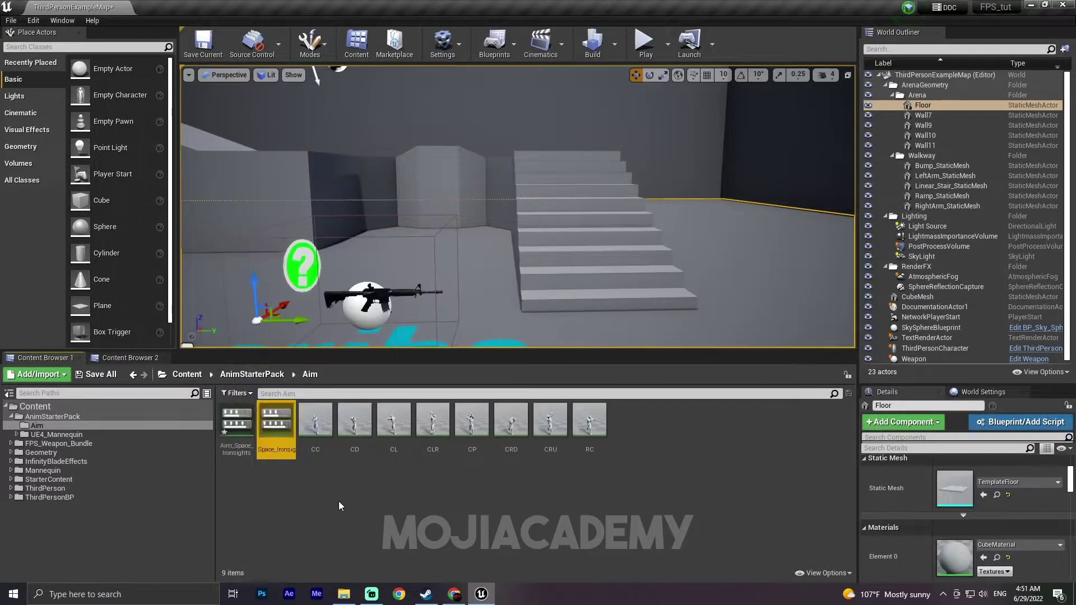
Duplicate Aim_Space_Ironsights in the Aim folder, name the duplicate CLD and open it
type("CLD")
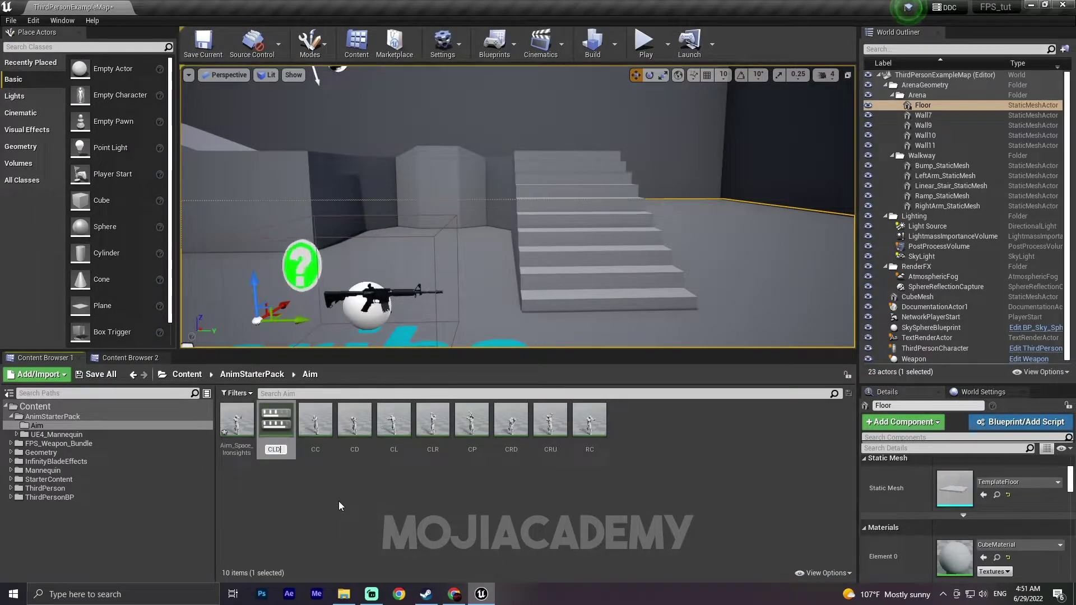
key("Return")
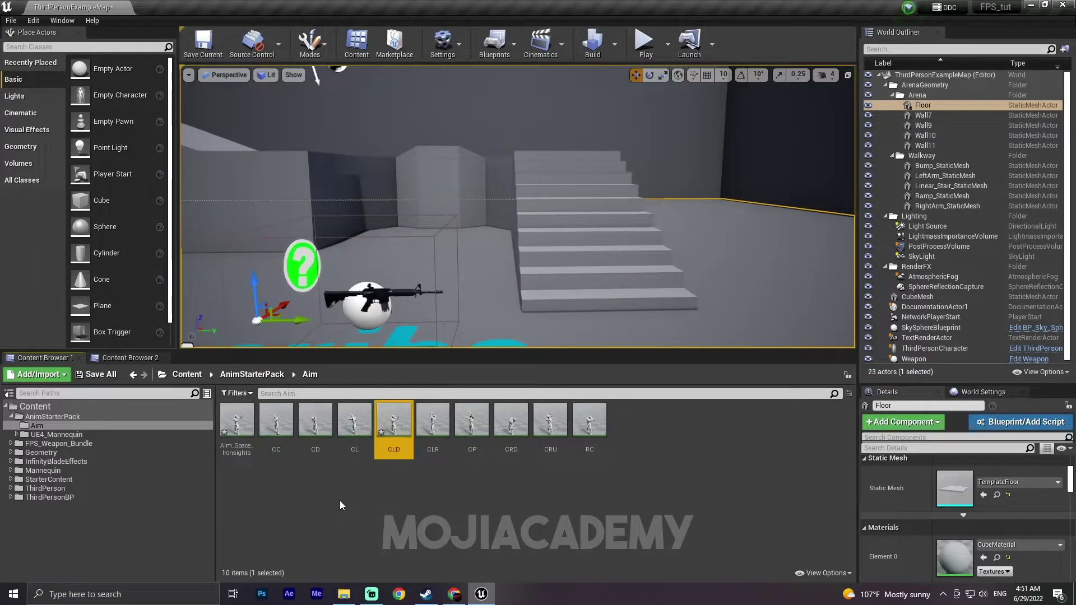
double_click(394, 419)
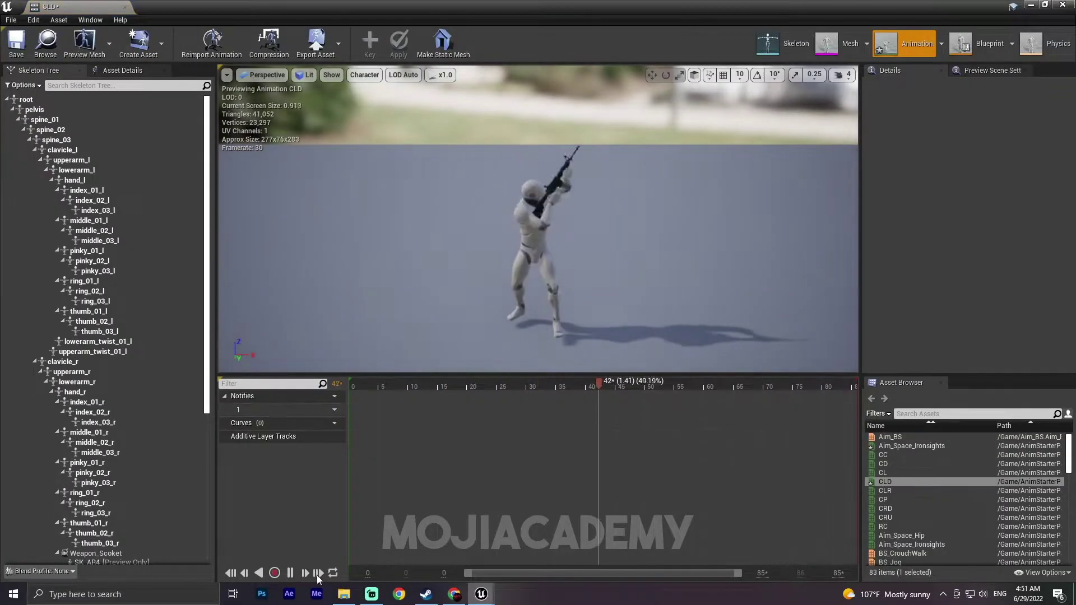
Reduce CLD to its downward side-aiming pose by removing everything before about frame 80 and then frames 1 to 8, save it and leave its editor
left_click(295, 573)
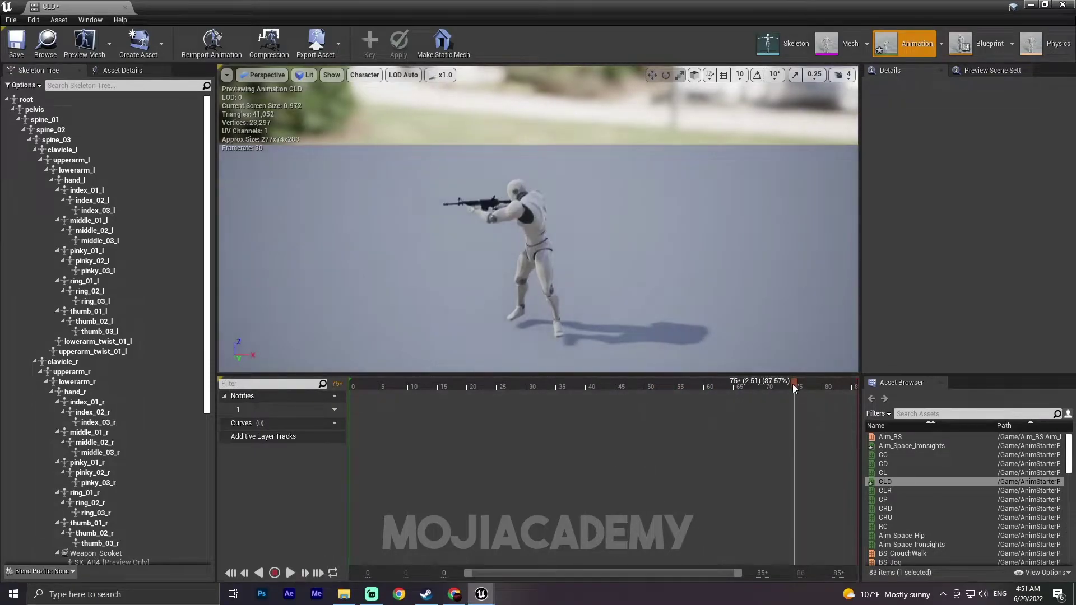
left_click_drag(793, 386, 823, 394)
right_click(823, 381)
left_click(878, 456)
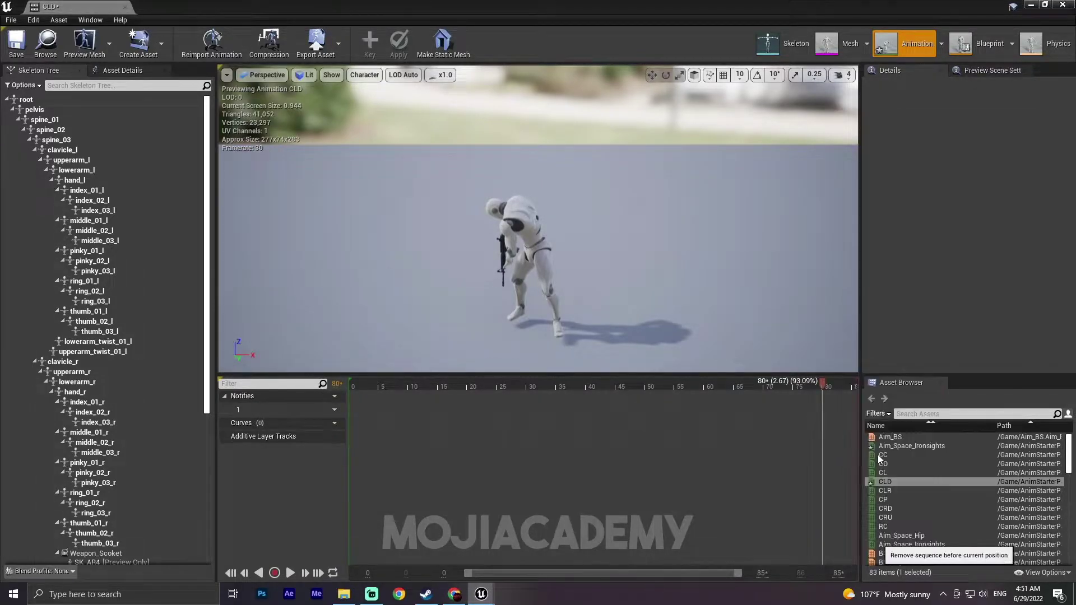
right_click(348, 385)
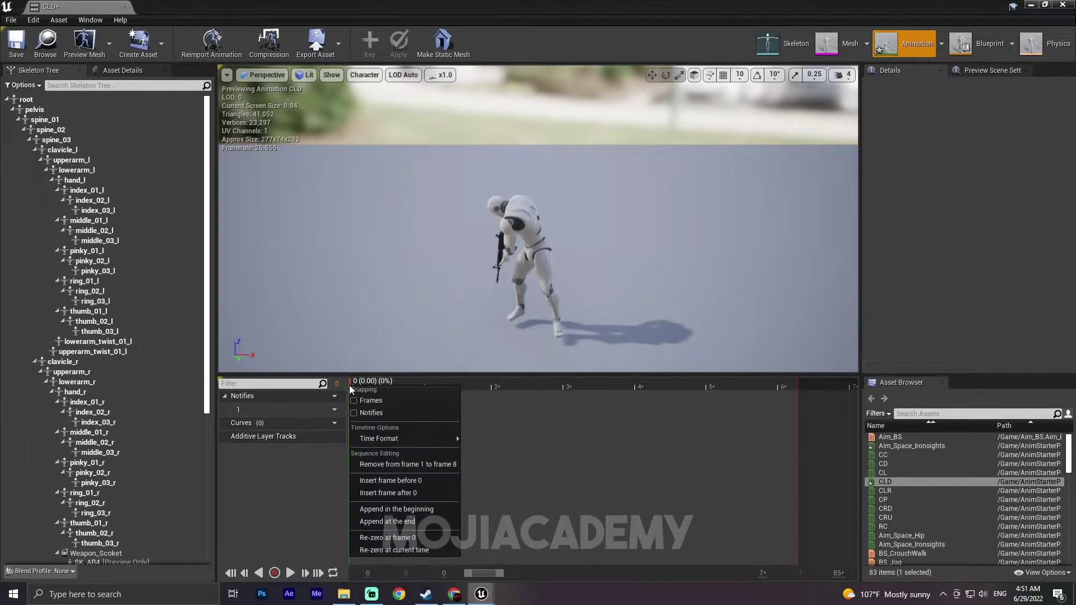
left_click(432, 466)
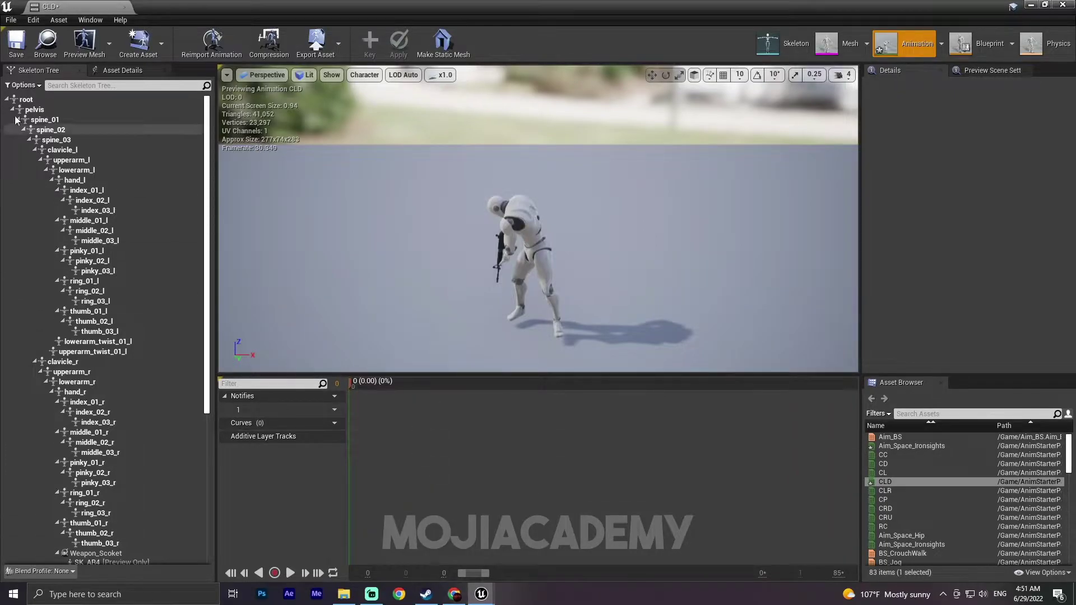
left_click(17, 48)
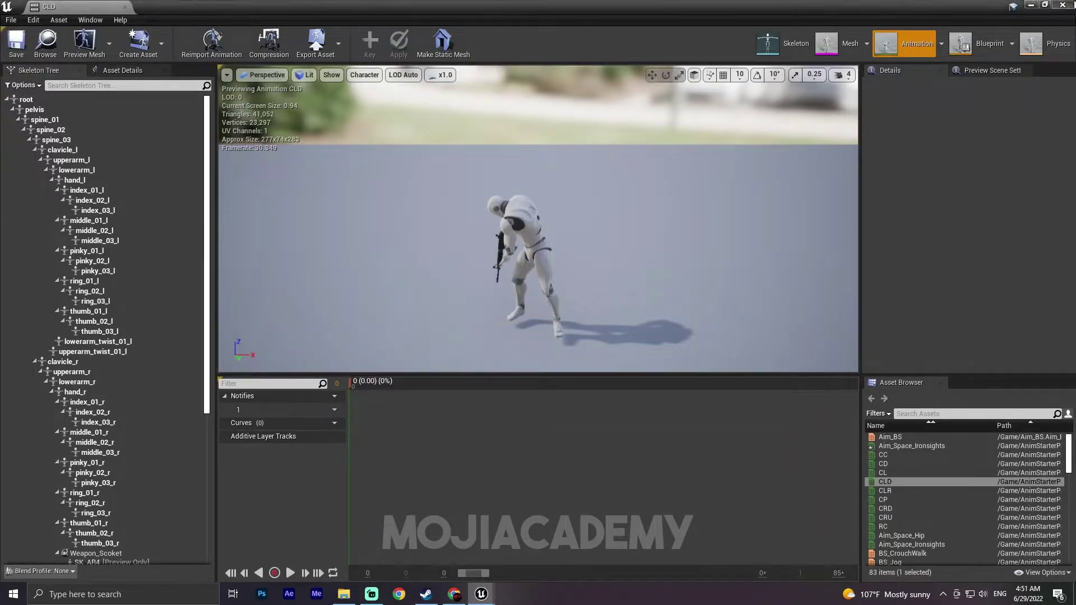
left_click(1031, 5)
left_click(525, 529)
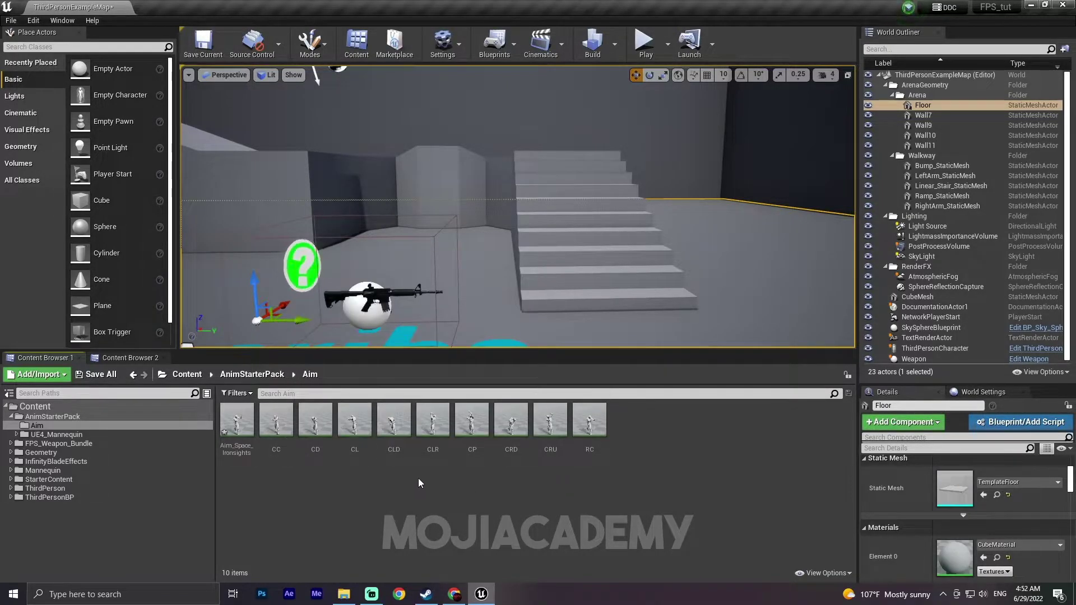
Select the nine pose animations from CC to RC in the Aim folder and open them for bulk editing in the property matrix
left_click(274, 424)
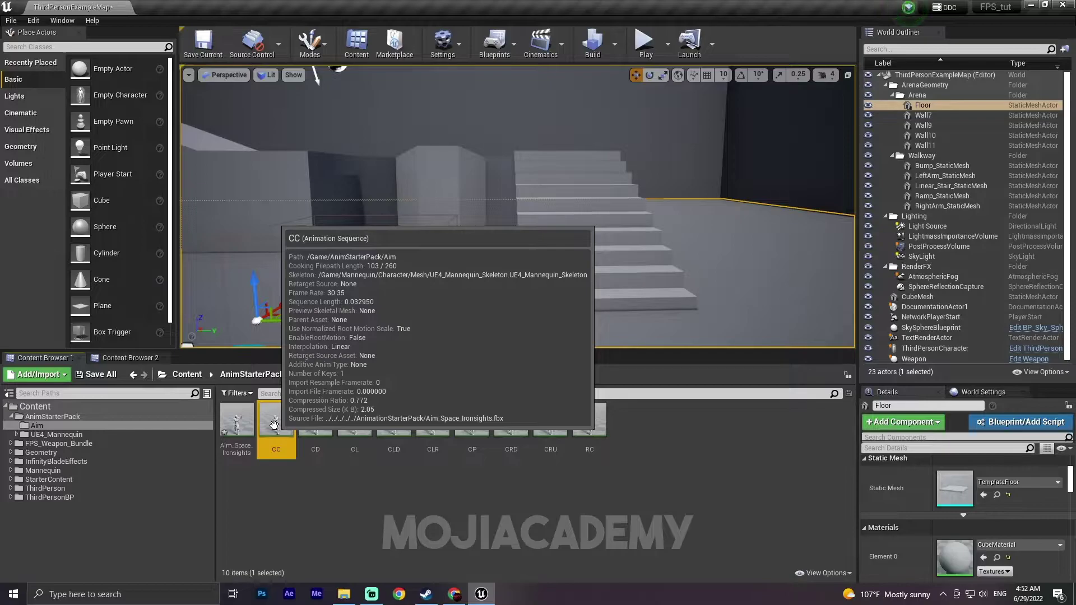
left_click(590, 427, "shift")
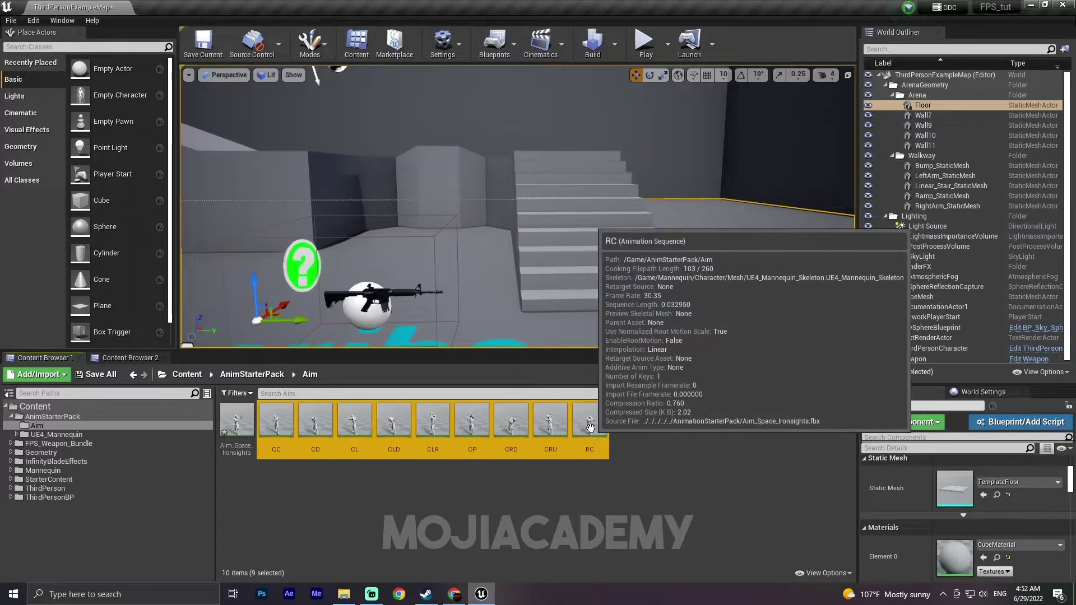
right_click(590, 427)
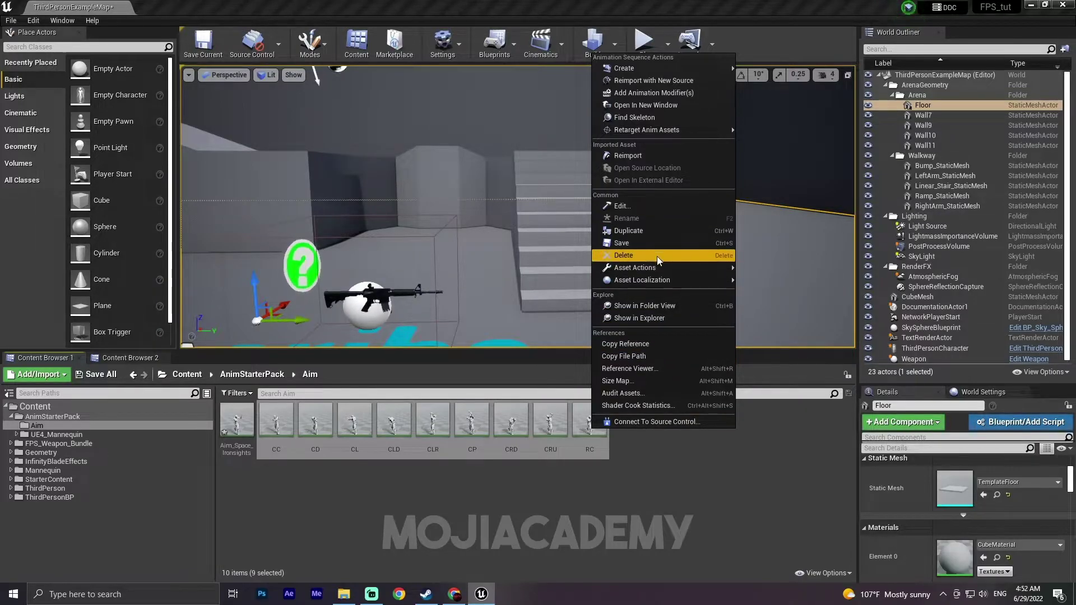
mouse_move(665, 272)
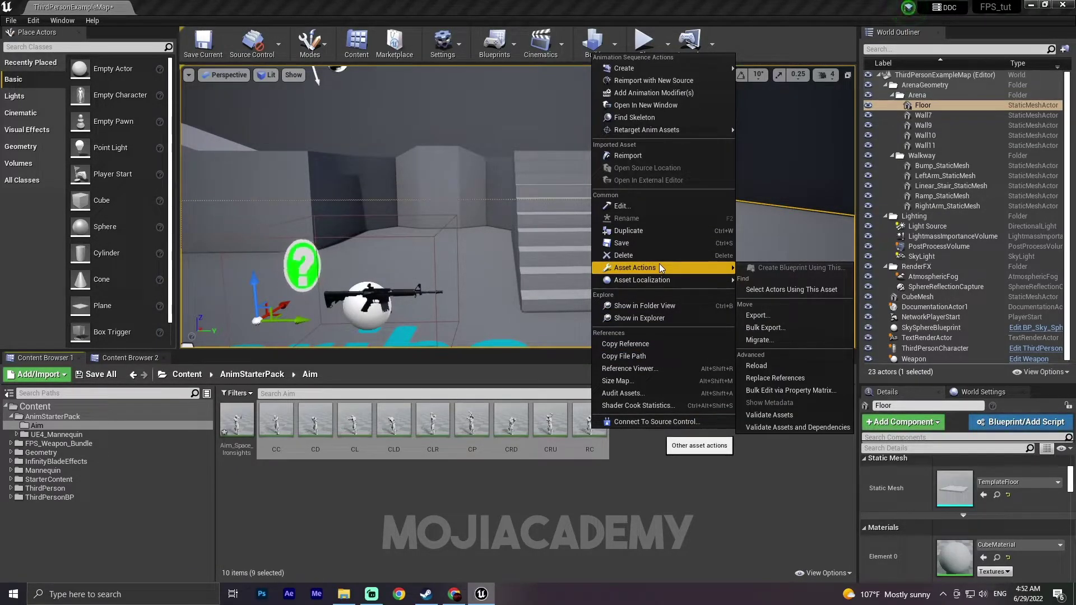
left_click(788, 392)
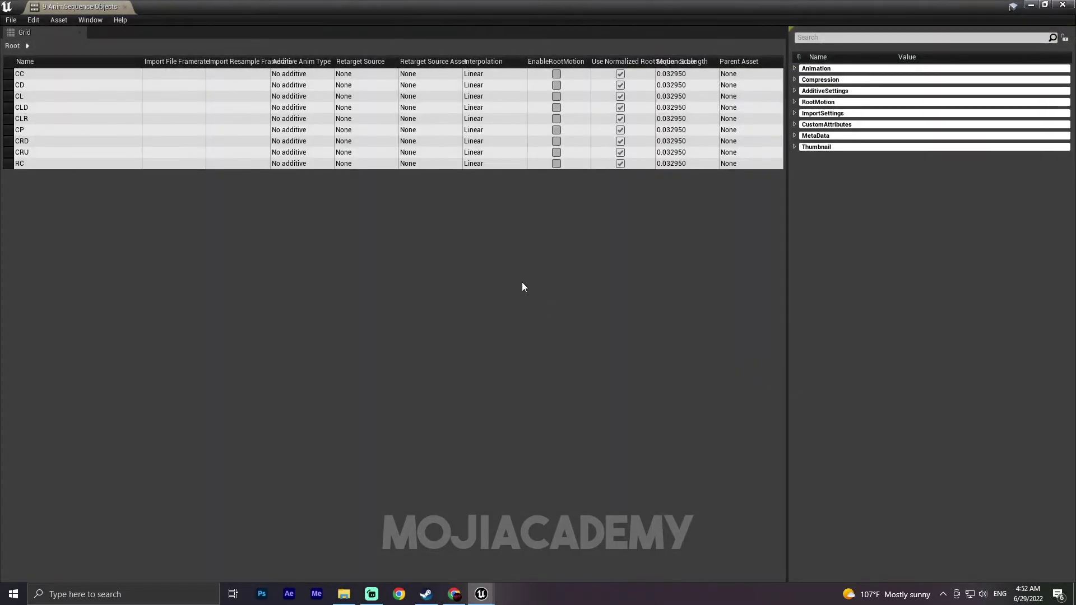
In the additive settings of all nine animations, set Additive Anim Type to Mesh Space and Base Pose Type to Selected animation frame
left_click(797, 92)
left_click(973, 102)
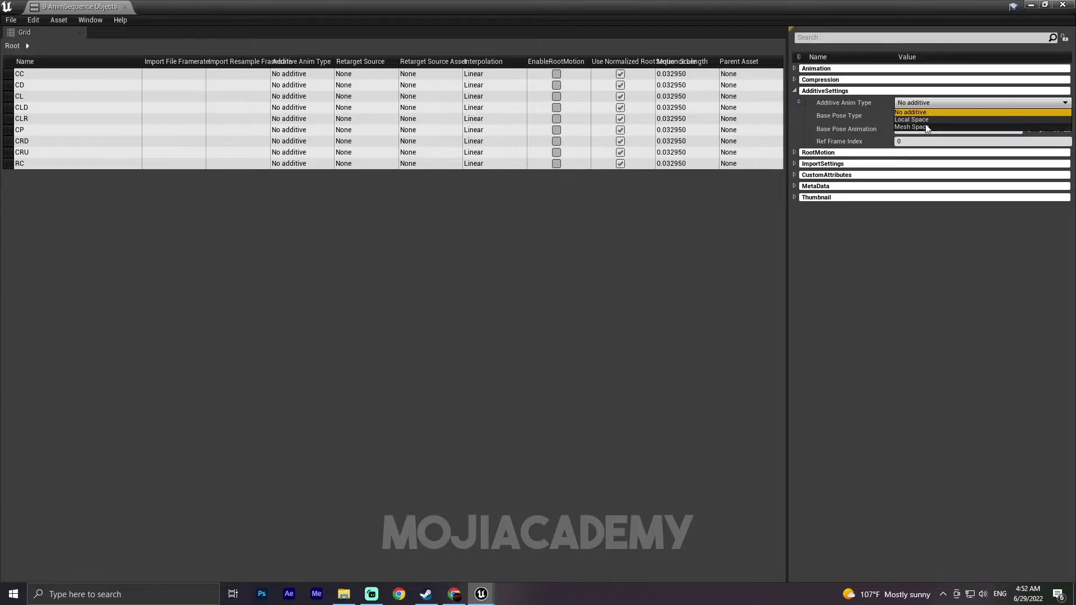
left_click(905, 127)
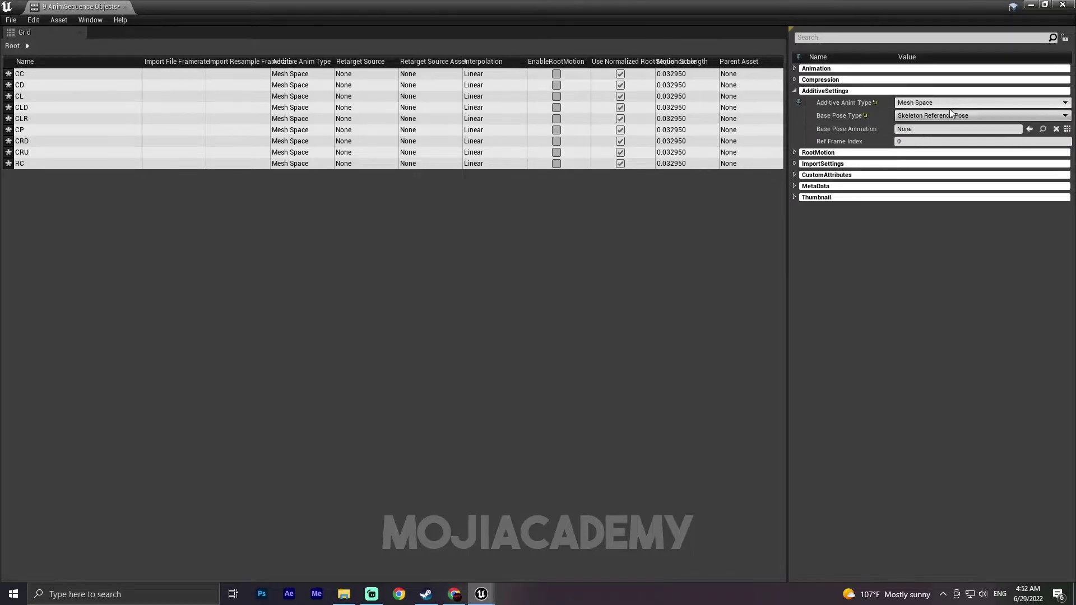
left_click(947, 115)
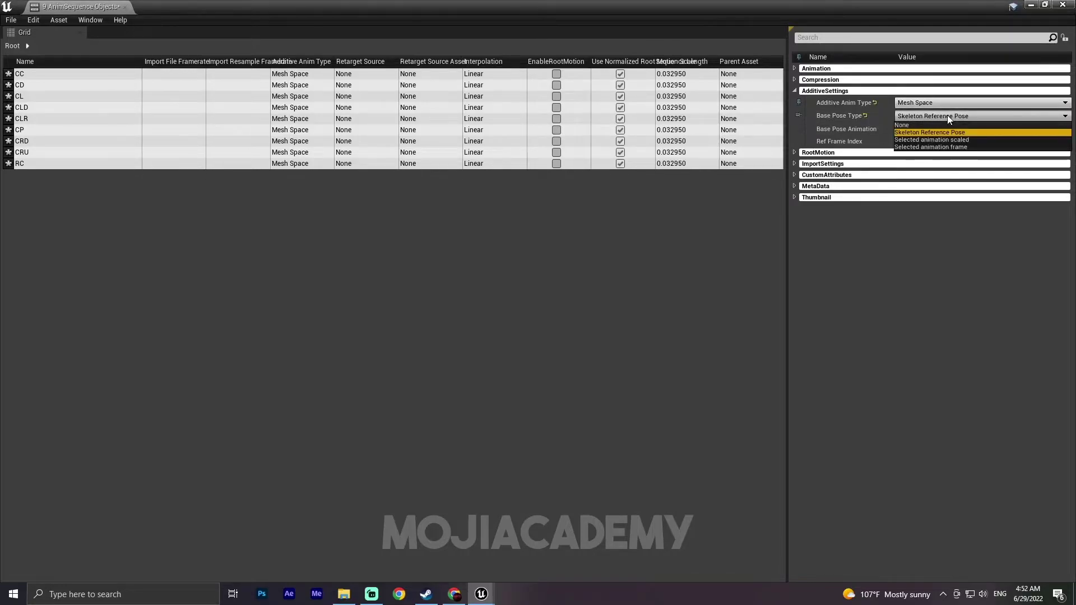
left_click(933, 147)
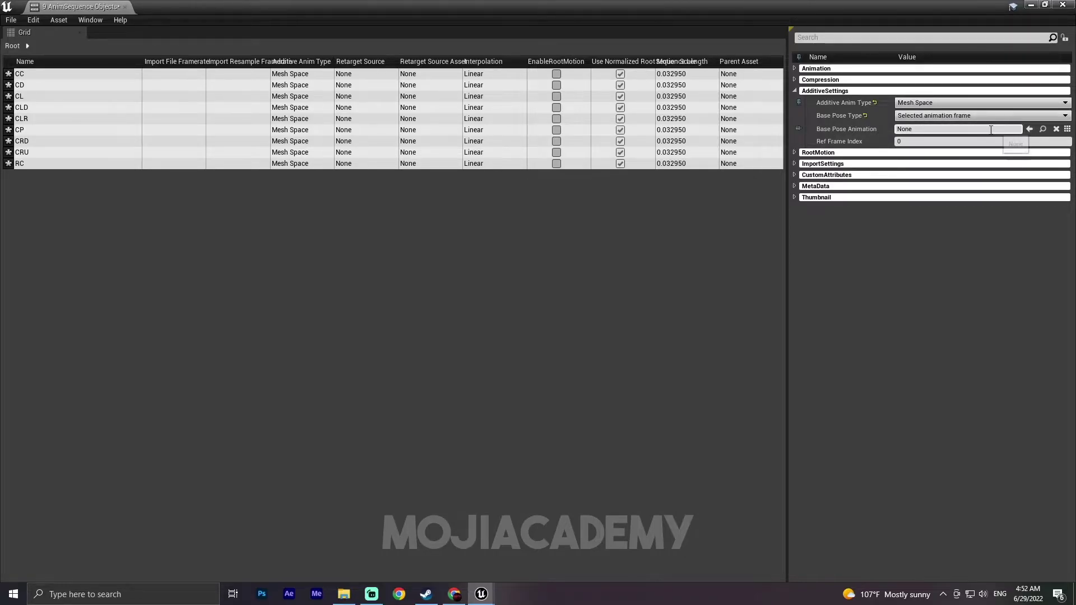
Search the AnimStarterPack folder for idle and assign Idle_Rifle_Ironsights as the Base Pose Animation of all nine animations
double_click(557, 5)
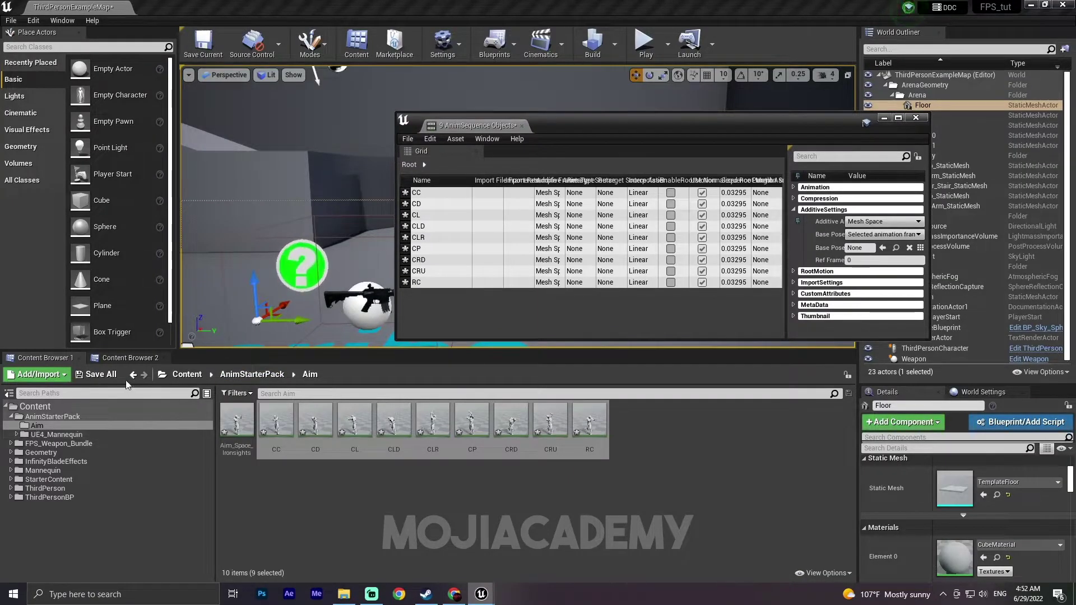
left_click(236, 423)
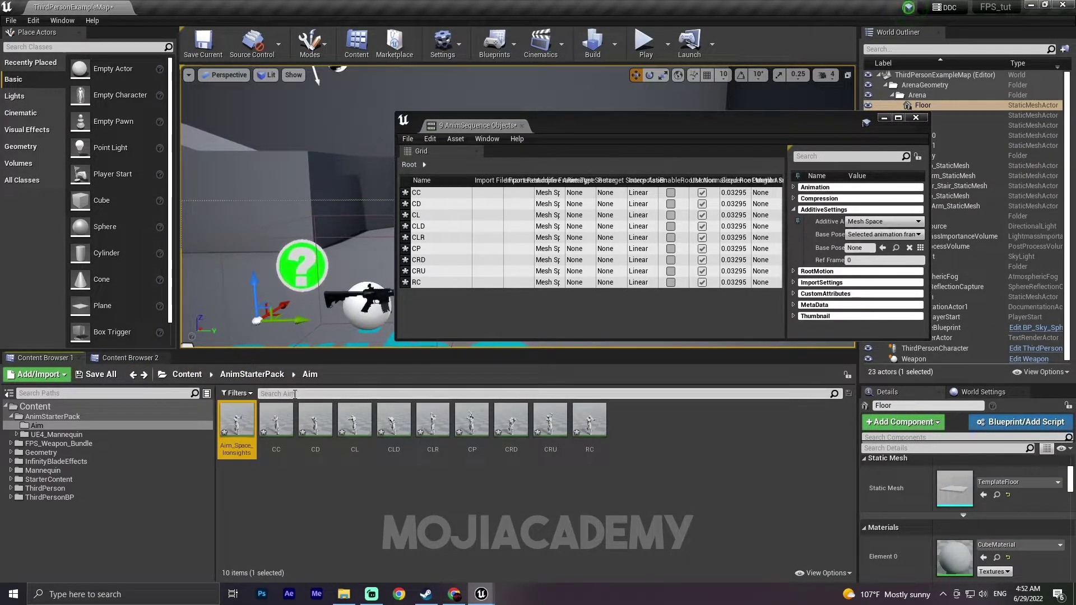
left_click(219, 375)
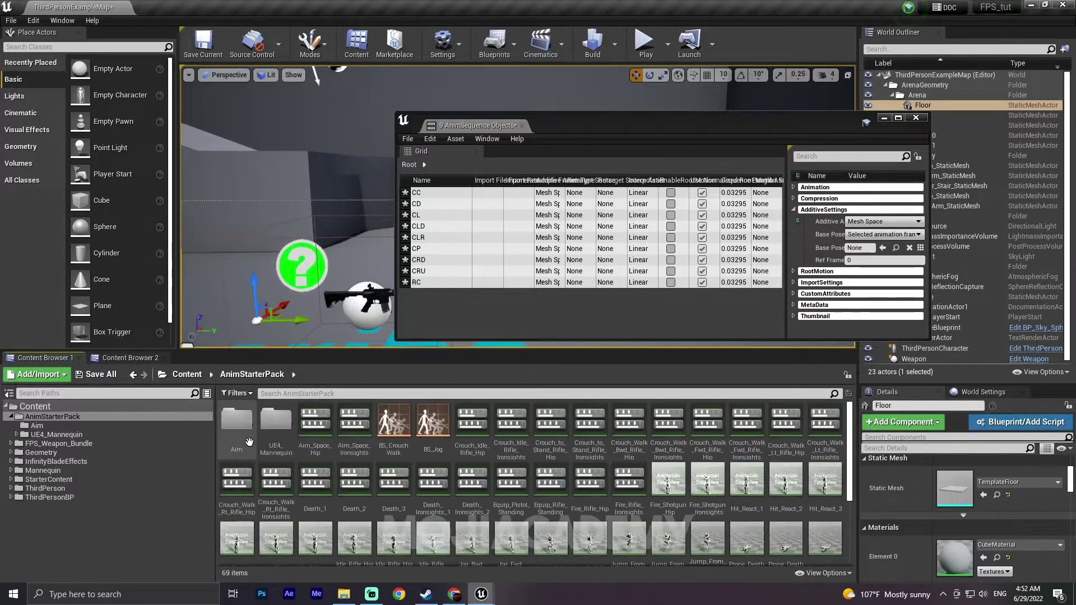
left_click(334, 396)
type("i")
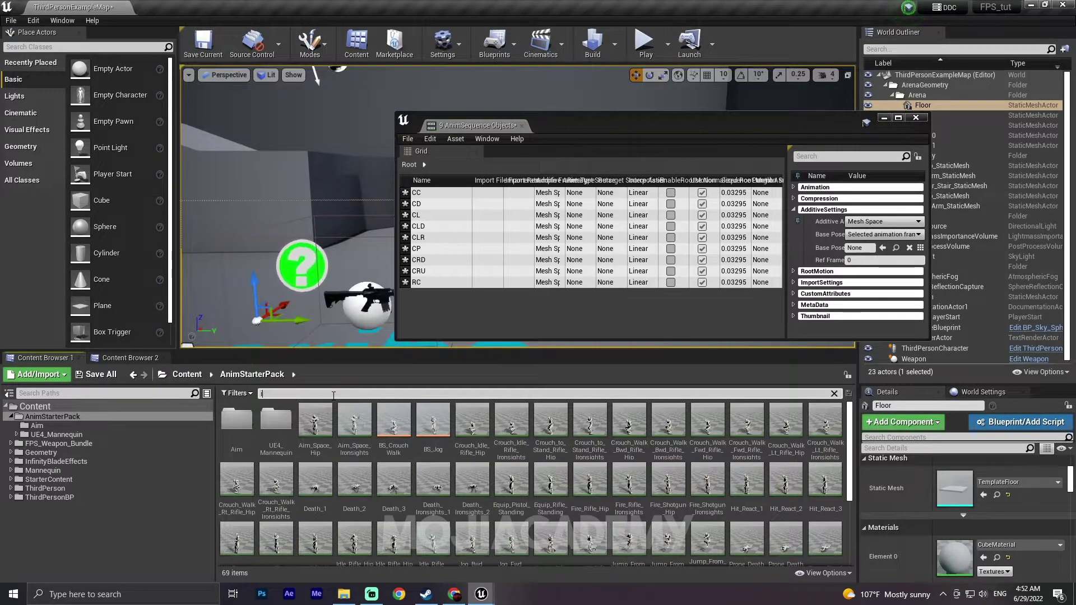
type("dle")
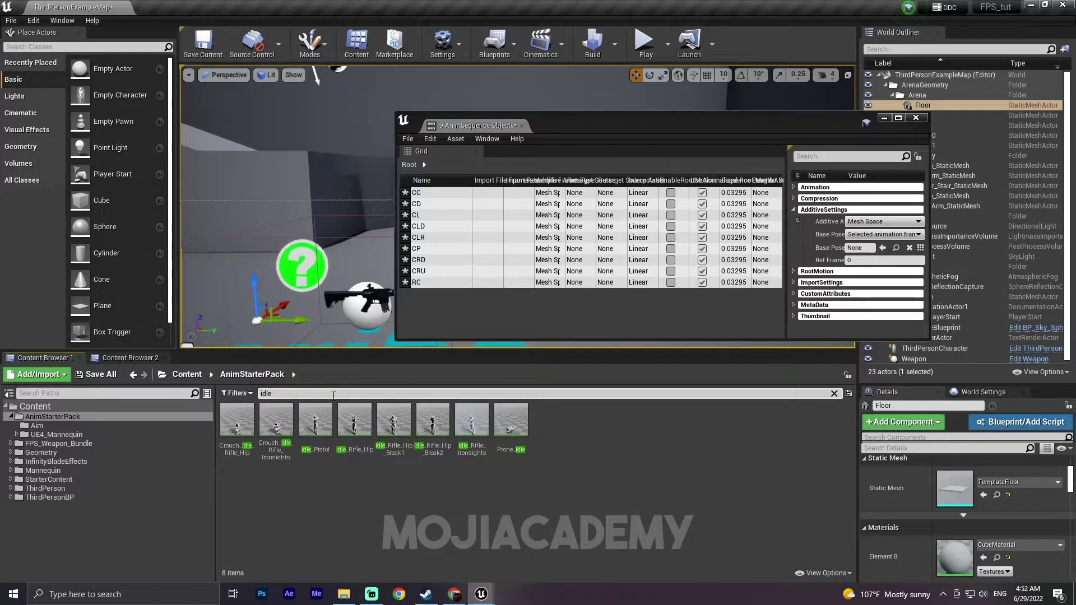
left_click(276, 429)
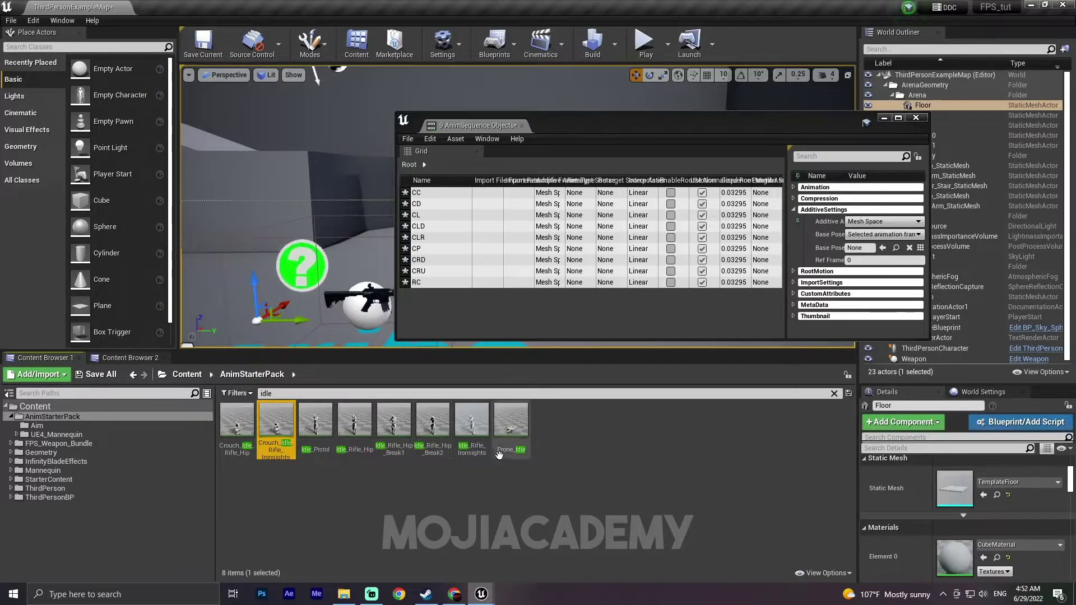
left_click(472, 437)
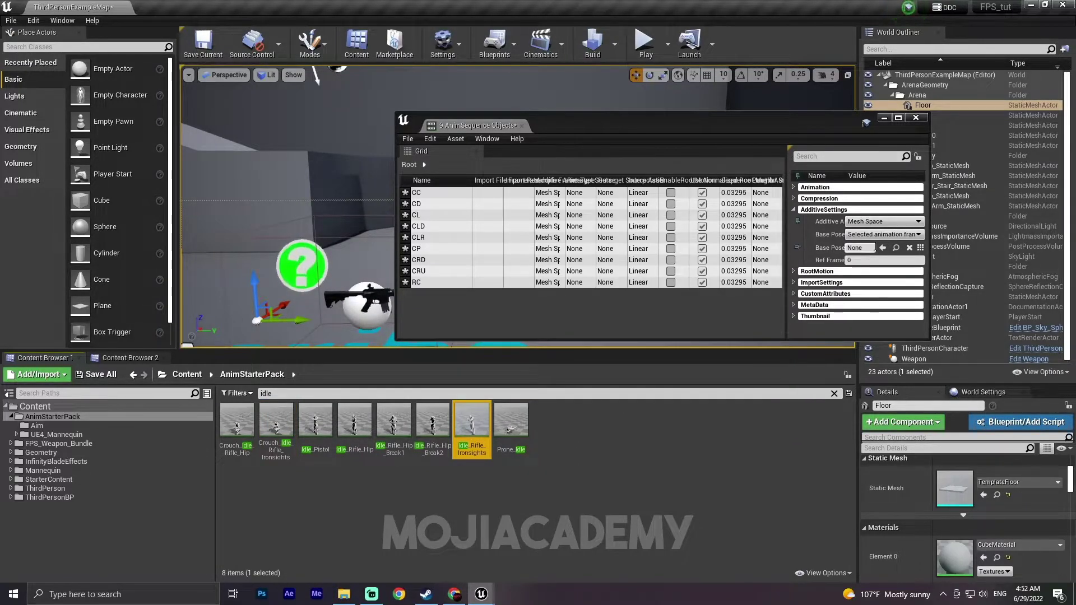
left_click(883, 249)
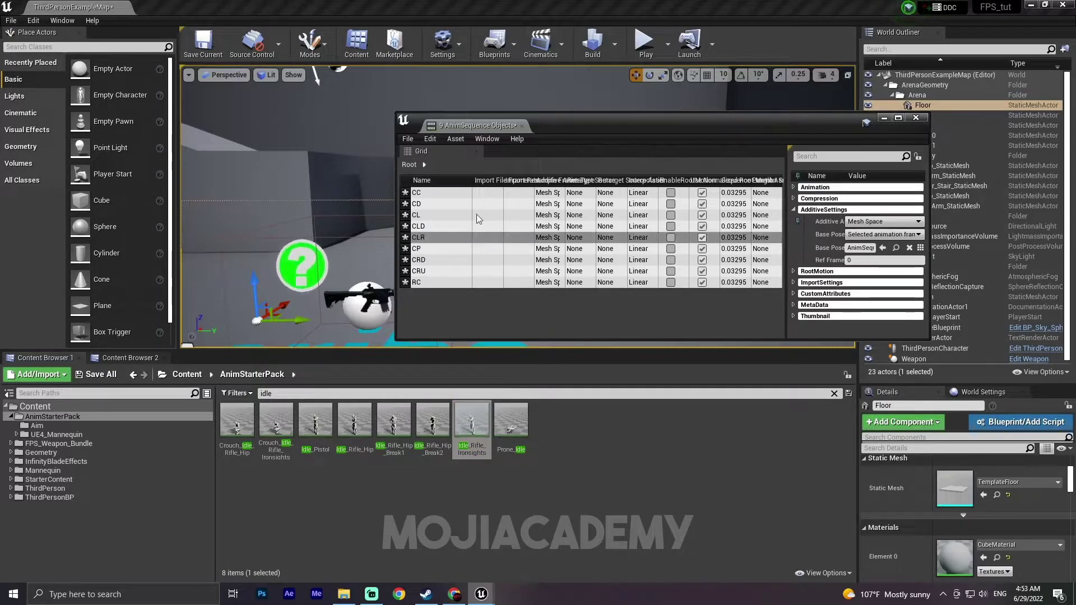
Save all modified assets and close the property matrix
left_click(406, 140)
left_click(459, 199)
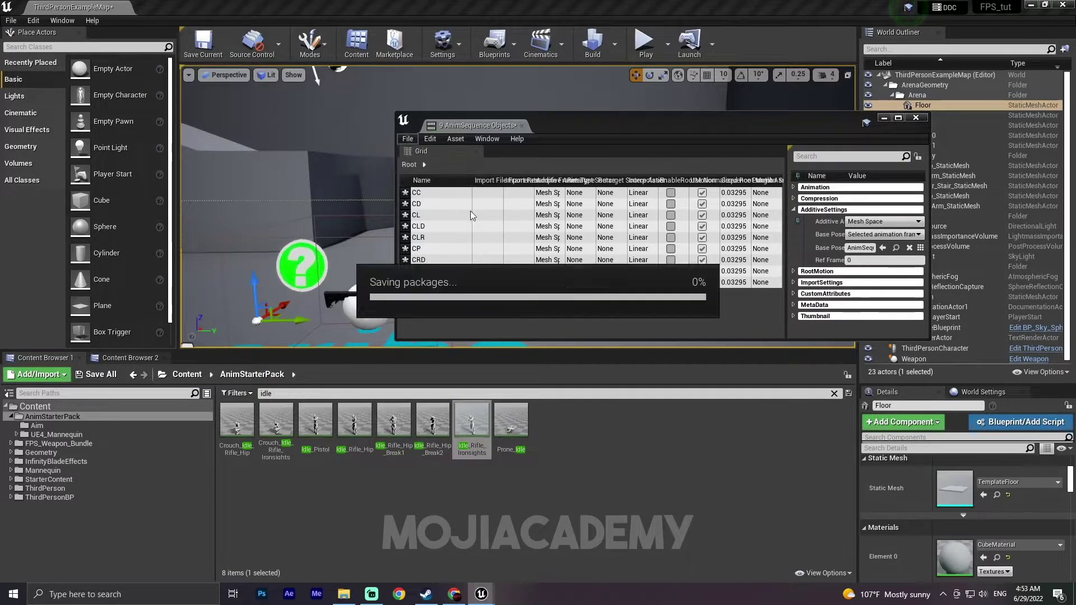
left_click(915, 118)
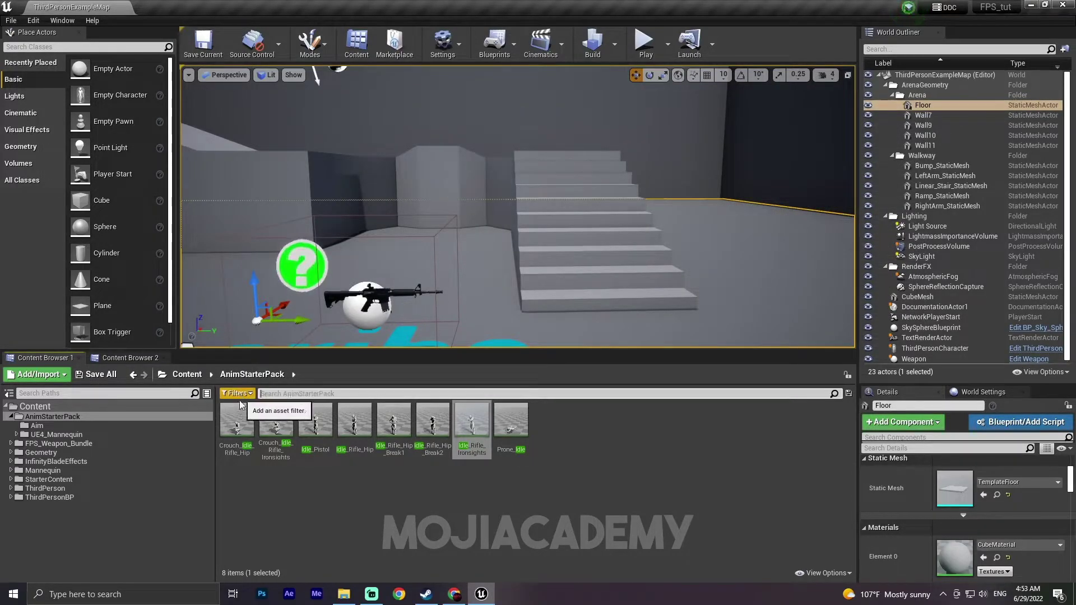
Clear the asset search, open the Aim folder and create a two-axis Aim Offset there using the first listed UE4_Mannequin_Skeleton
key("BackSpace")
double_click(237, 420)
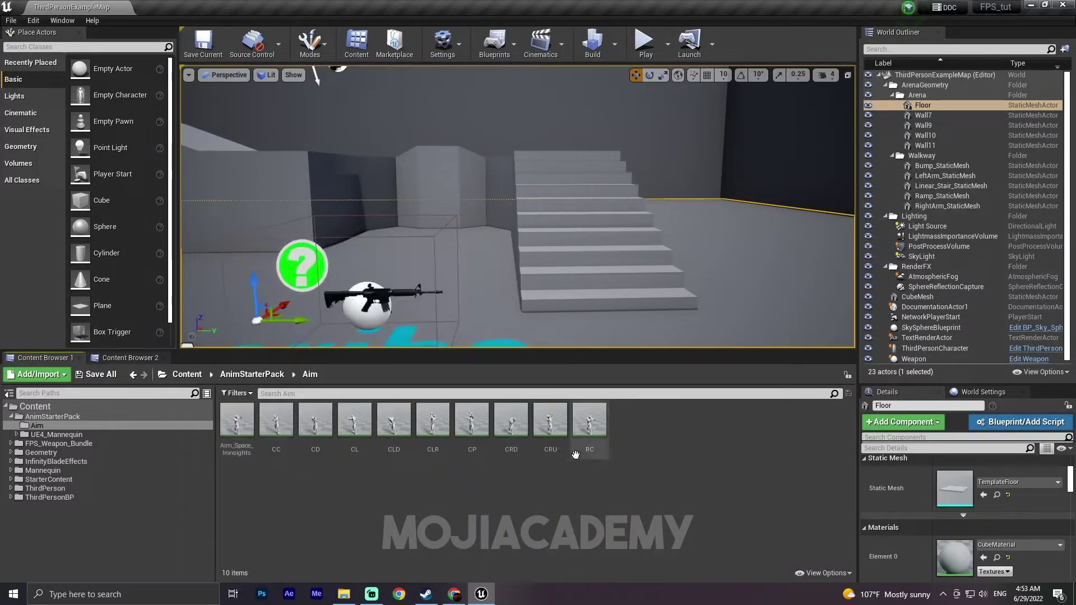
right_click(642, 436)
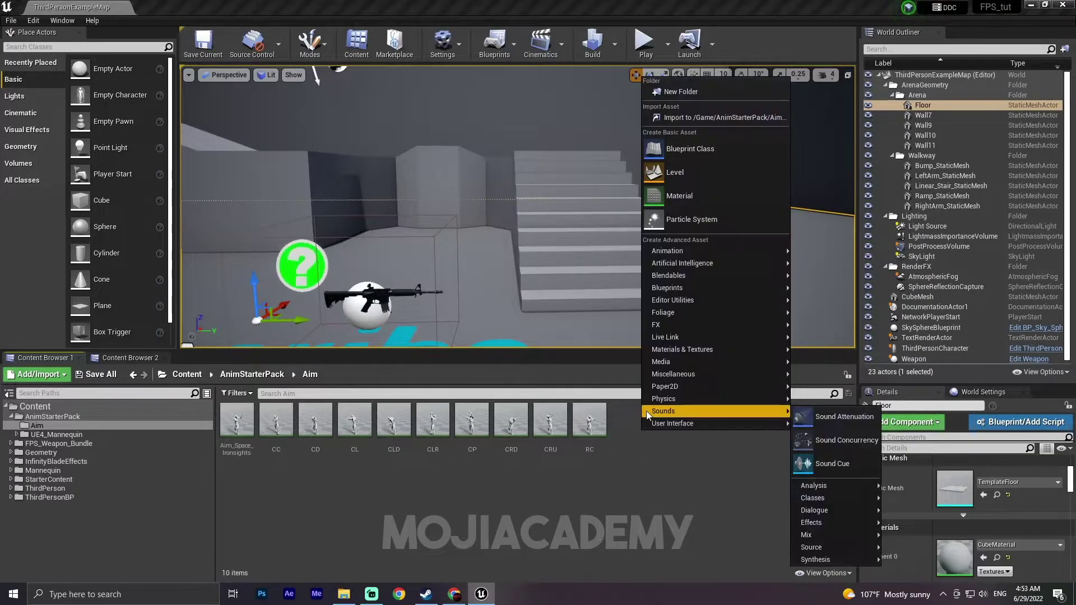
mouse_move(681, 253)
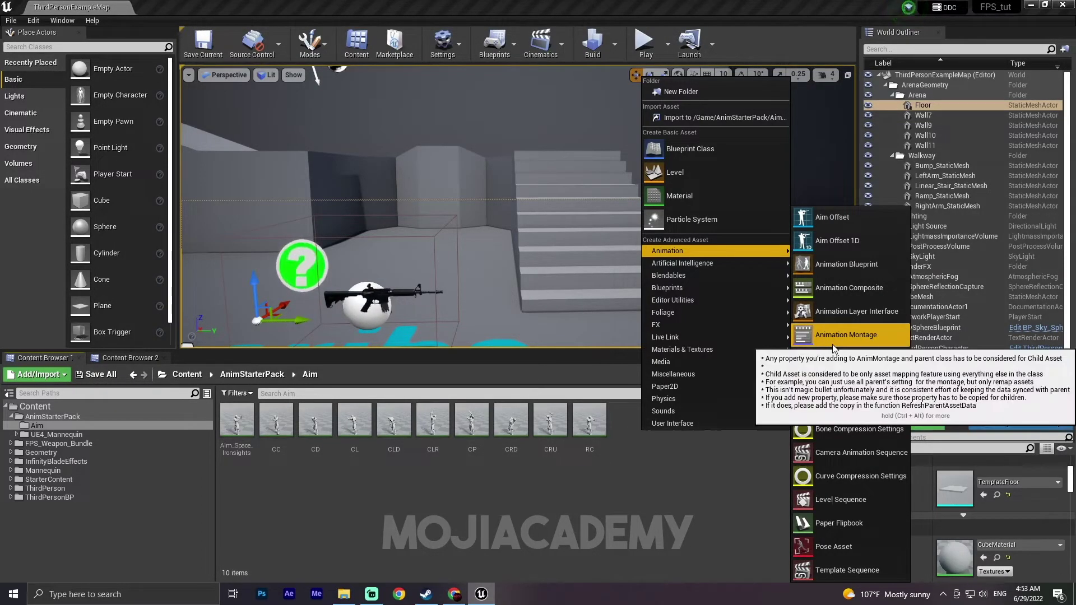
mouse_move(778, 301)
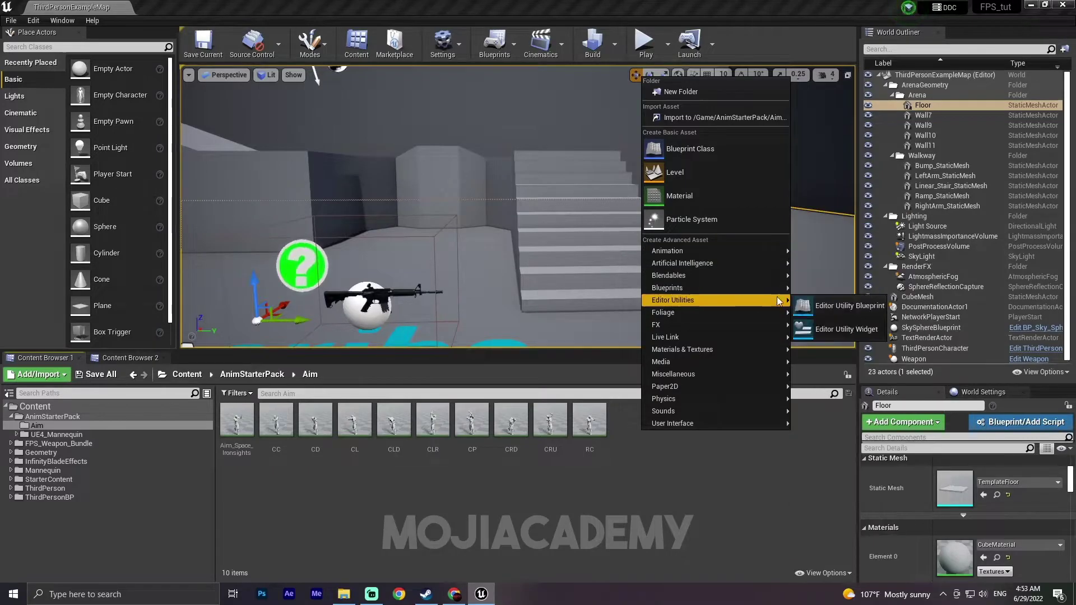
mouse_move(725, 252)
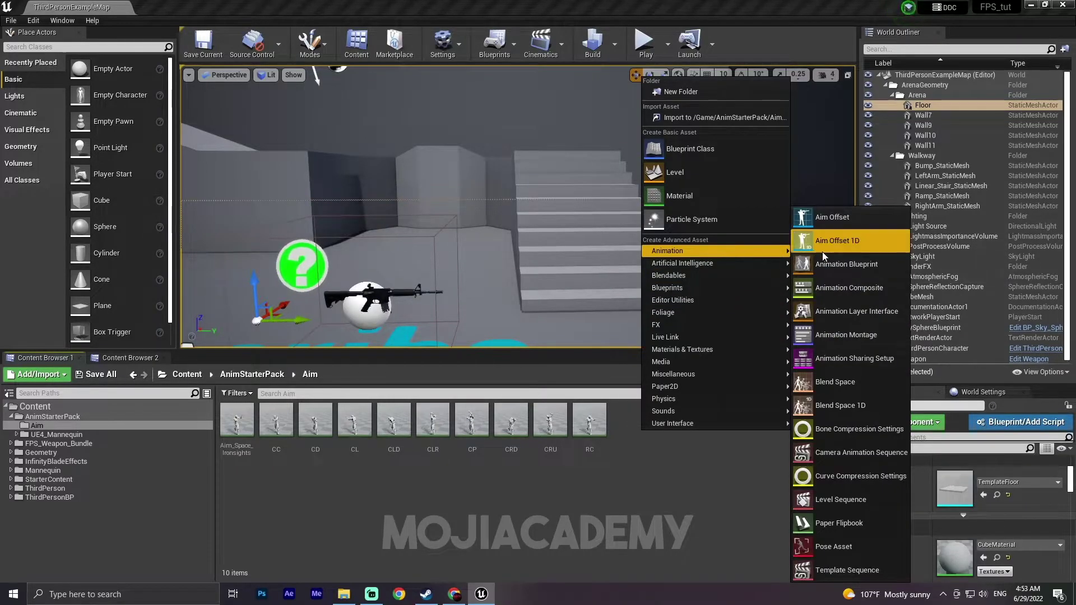
left_click(846, 215)
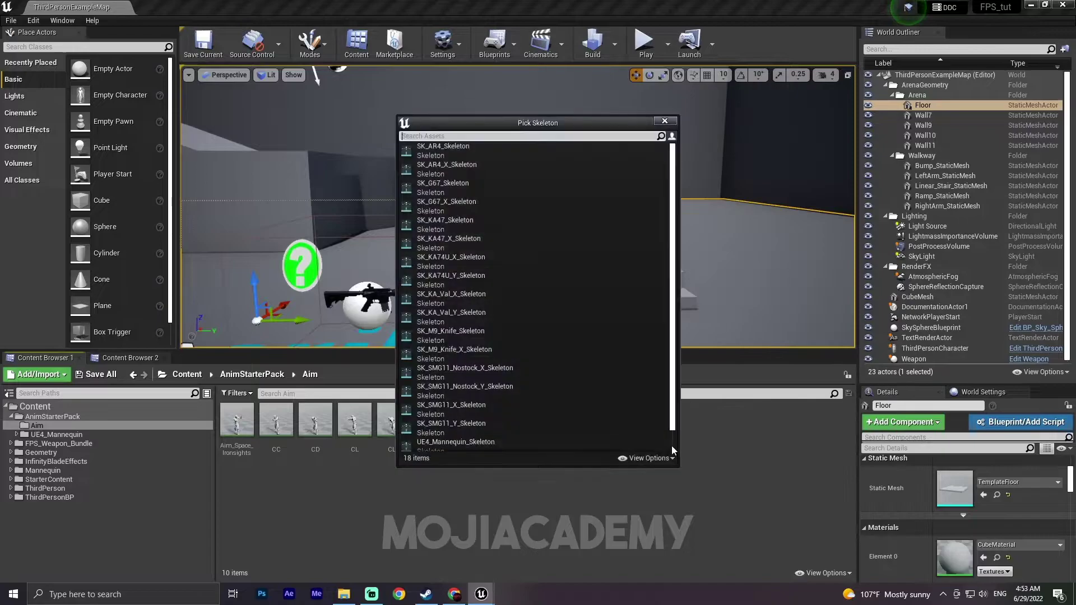
scroll(557, 401, "down", 1)
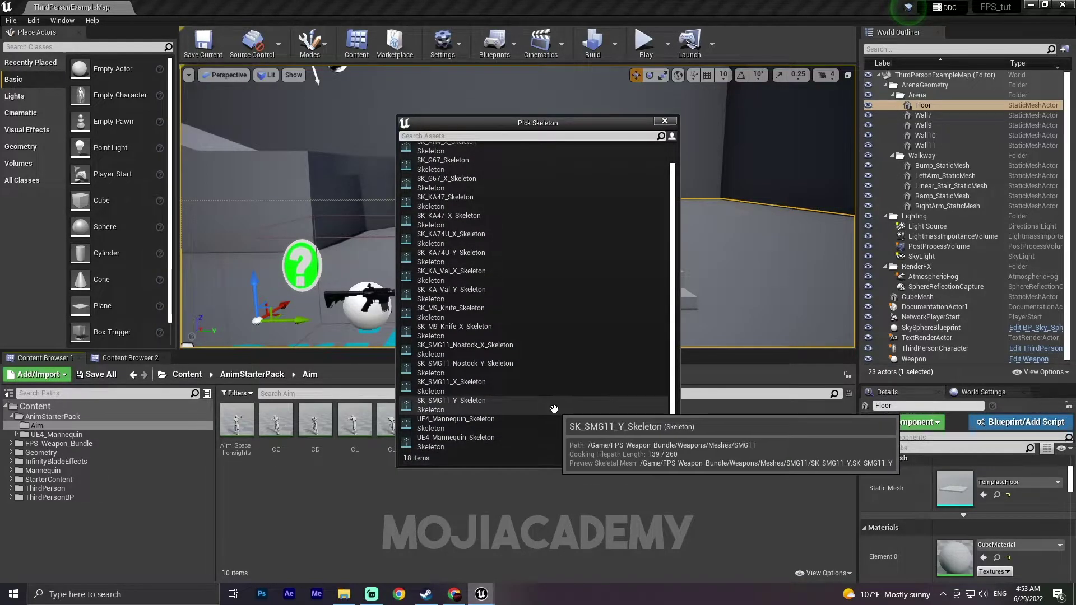
left_click(472, 430)
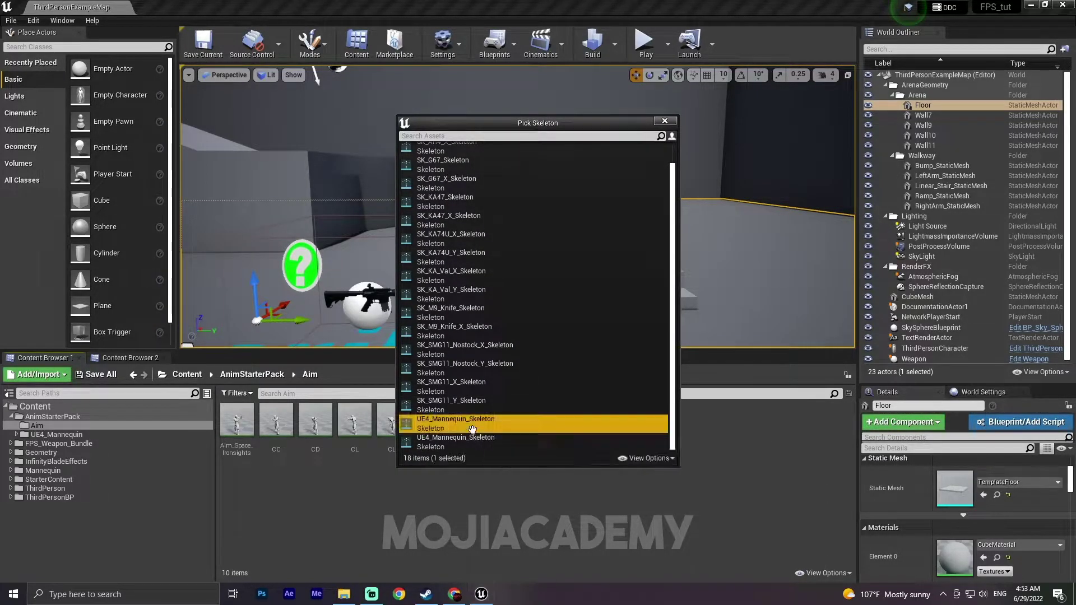
Name the new aim offset asset Aim_AO
key("BackSpace")
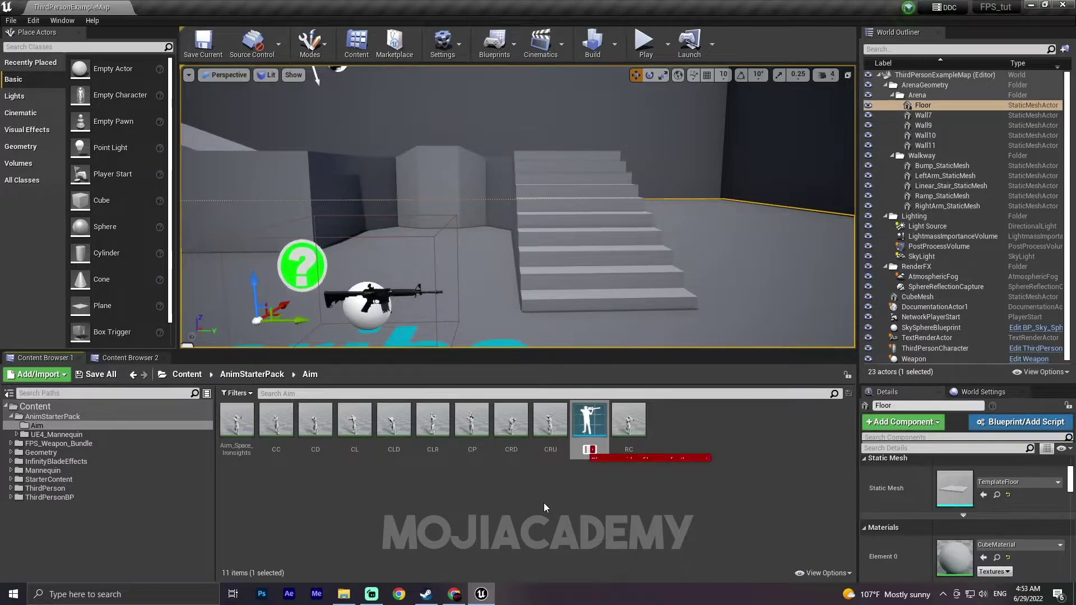
type("Ai")
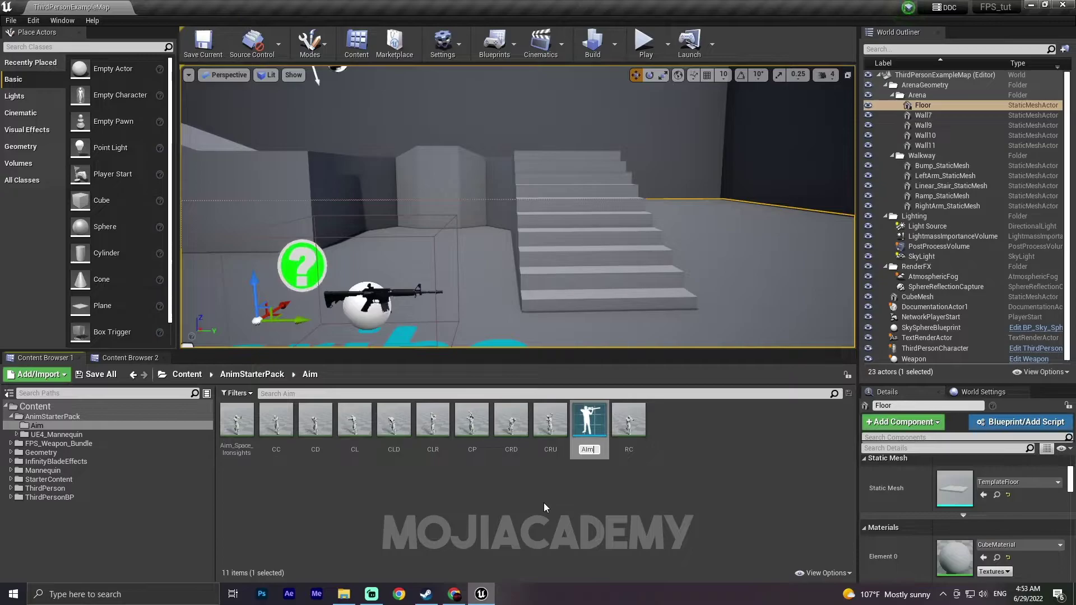
type("m_AO")
key("Return")
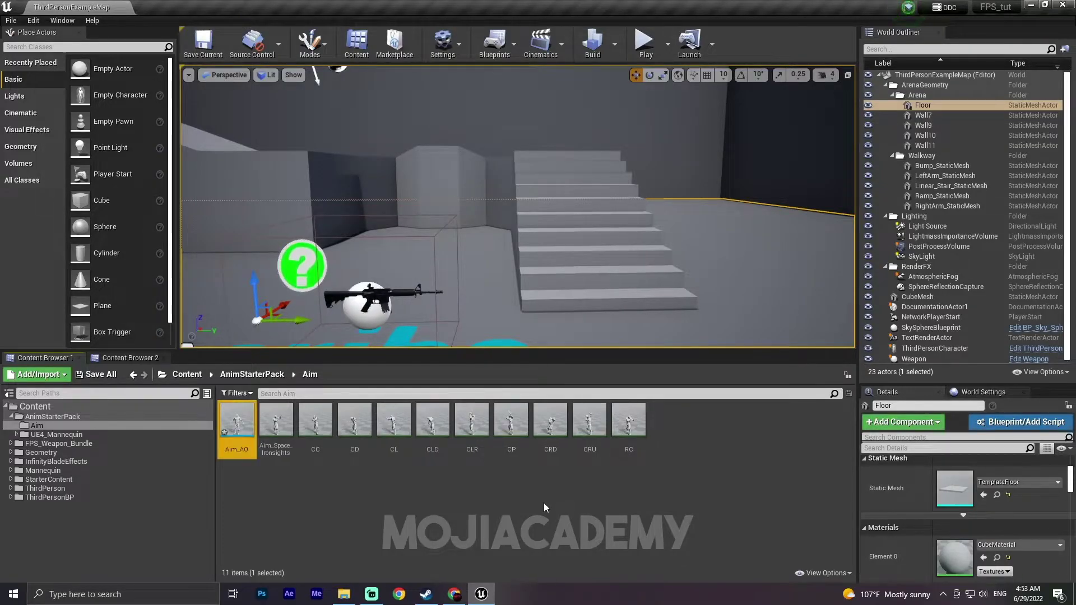
Open Aim_AO in a maximized editor window and place the CC animation as a sample at the centre of the blend grid
double_click(237, 421)
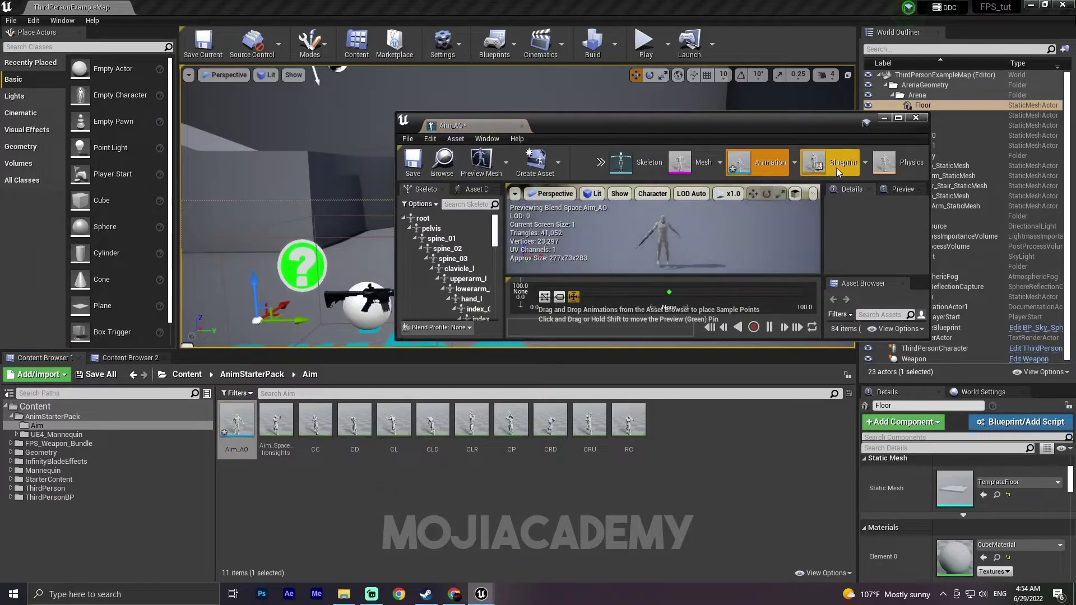
left_click(898, 118)
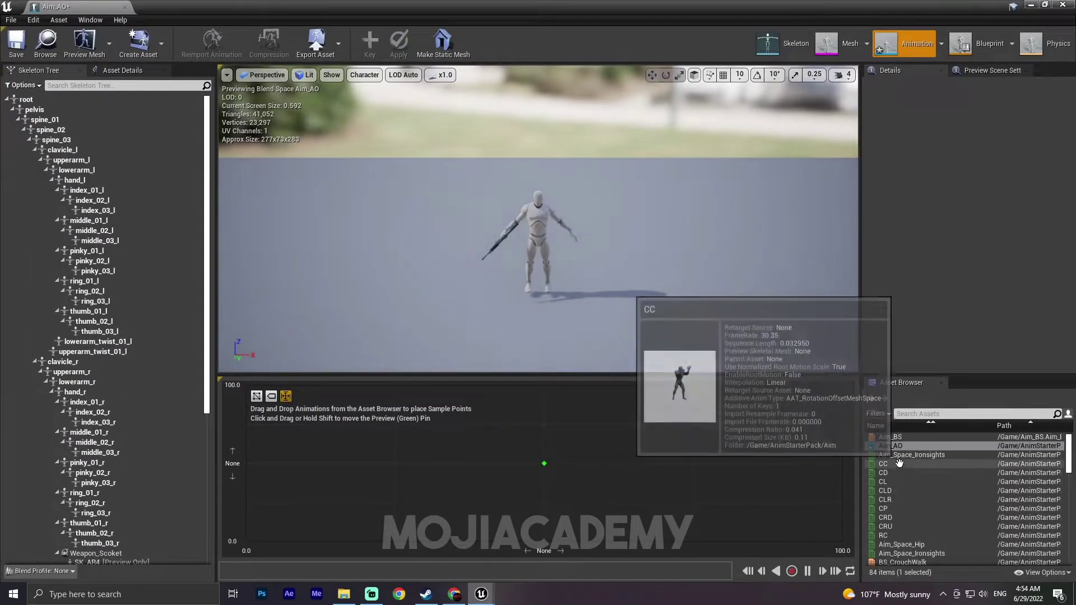
mouse_move(896, 494)
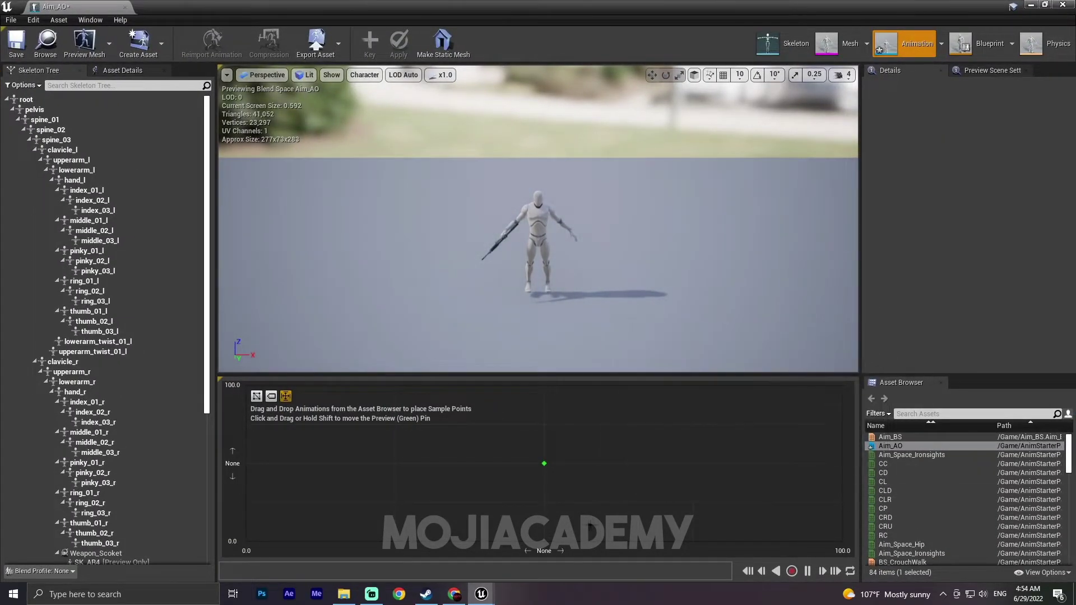
mouse_move(896, 465)
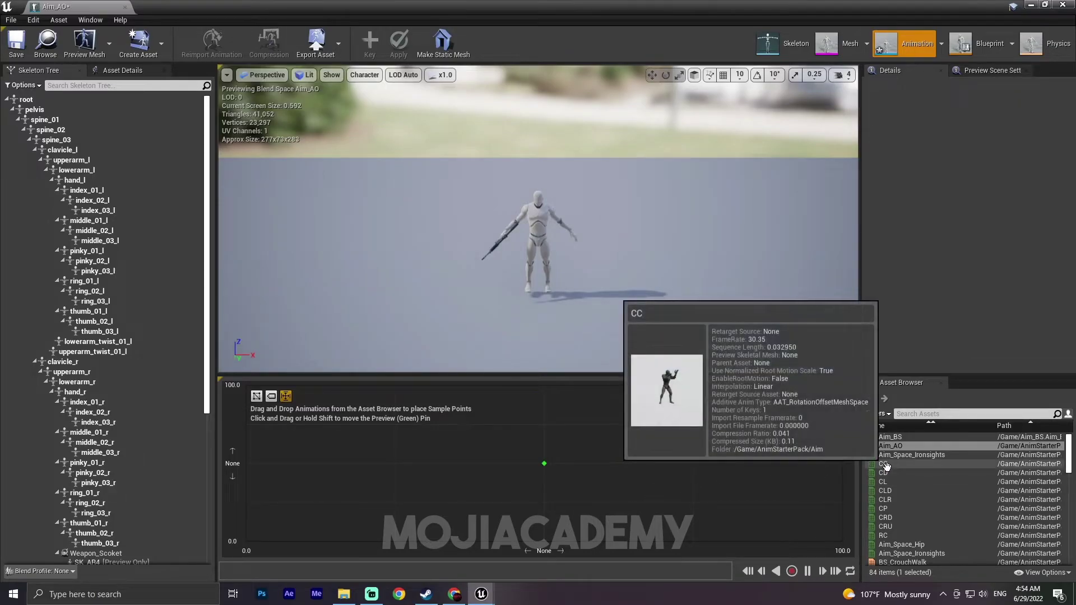
left_click_drag(897, 466, 543, 418)
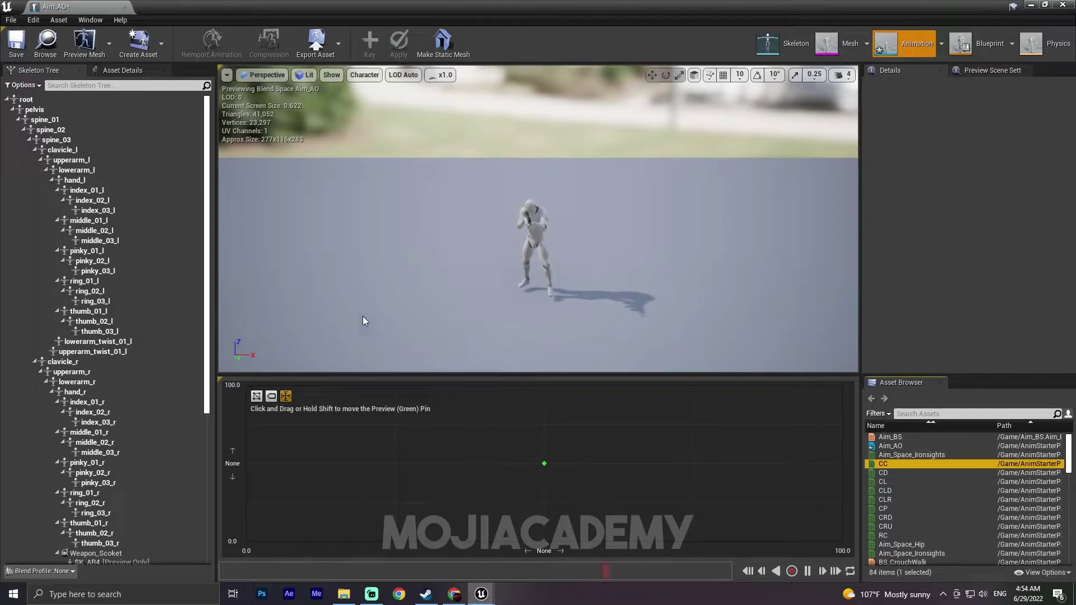
mouse_move(881, 466)
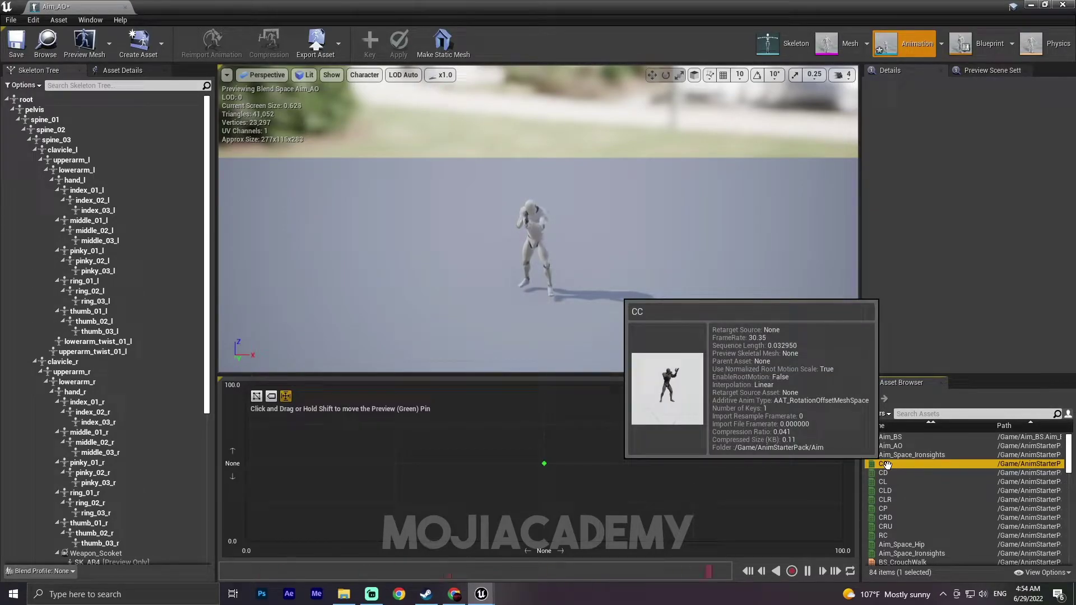
In the asset's axis settings, name the horizontal axis Yaw and the vertical axis Pich
left_click(129, 74)
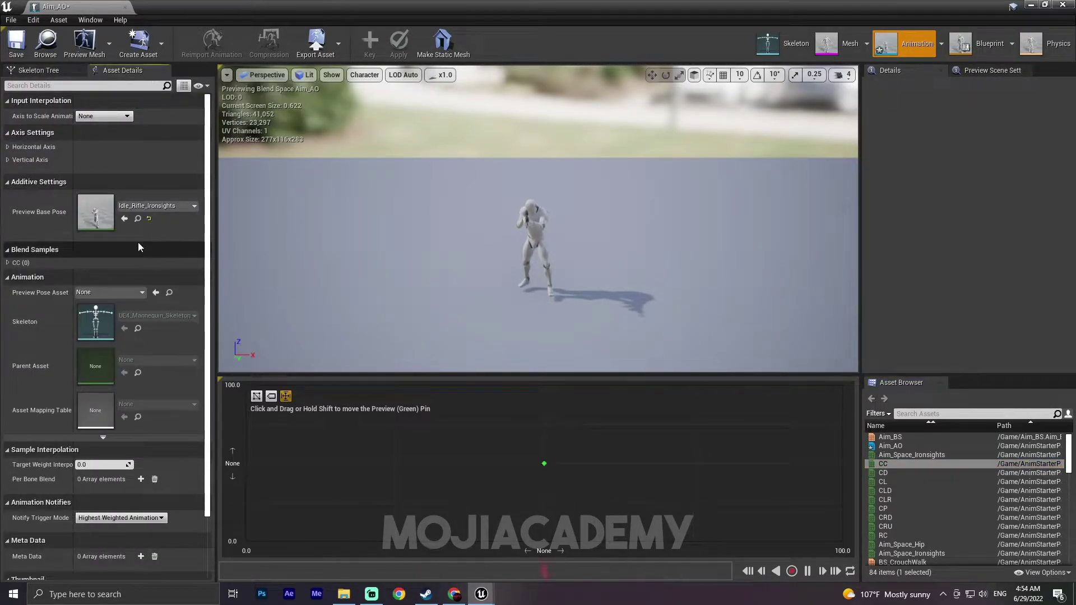
scroll(114, 496, "down", 3)
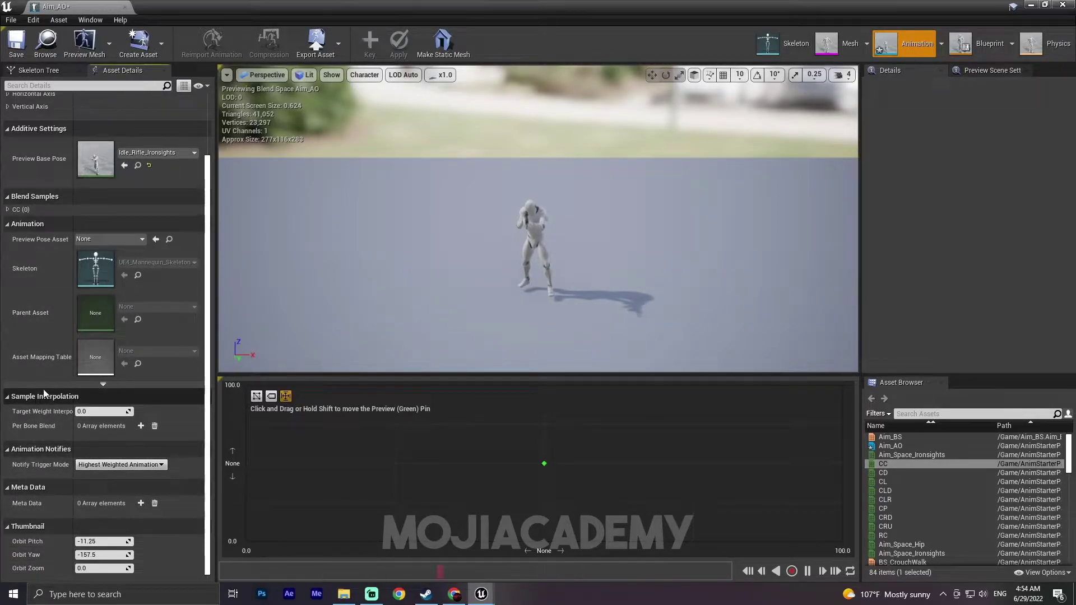
scroll(138, 147, "up", 3)
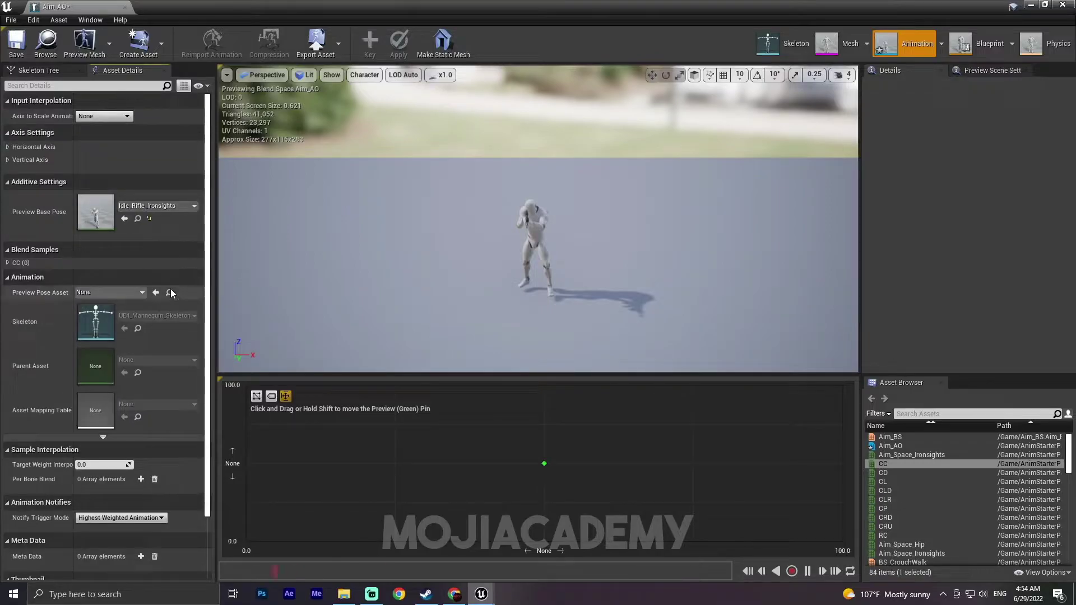
left_click(7, 147)
left_click(8, 242)
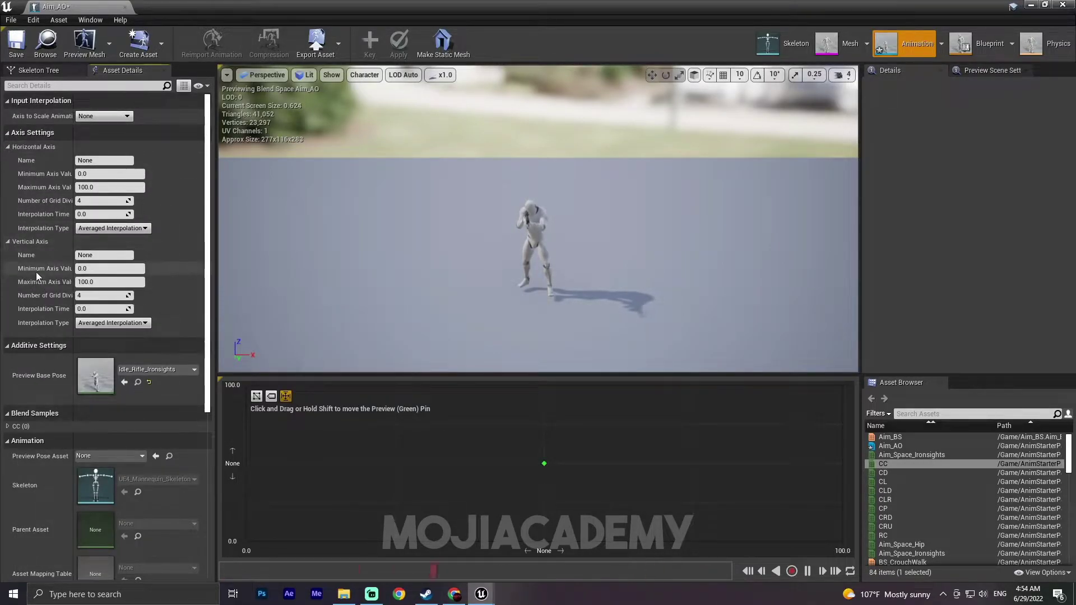
type("YA")
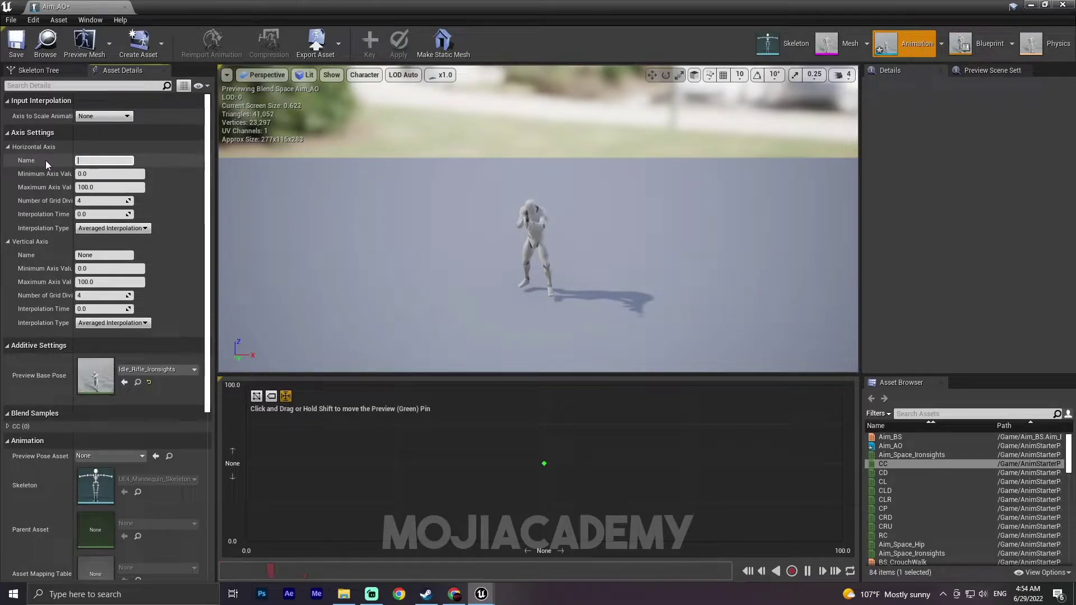
type("w")
key("Return")
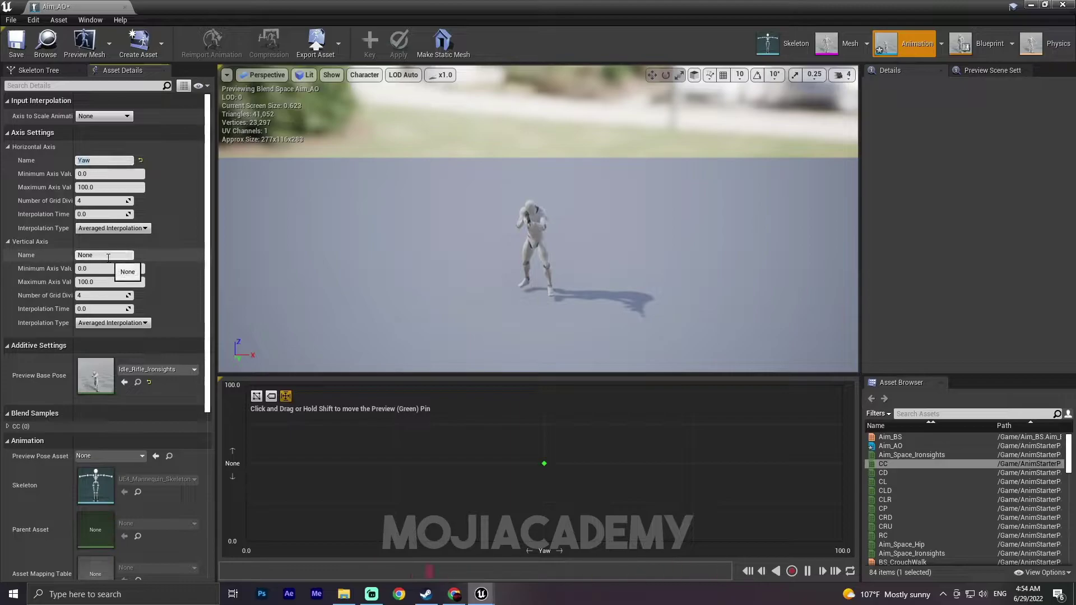
type("Pich")
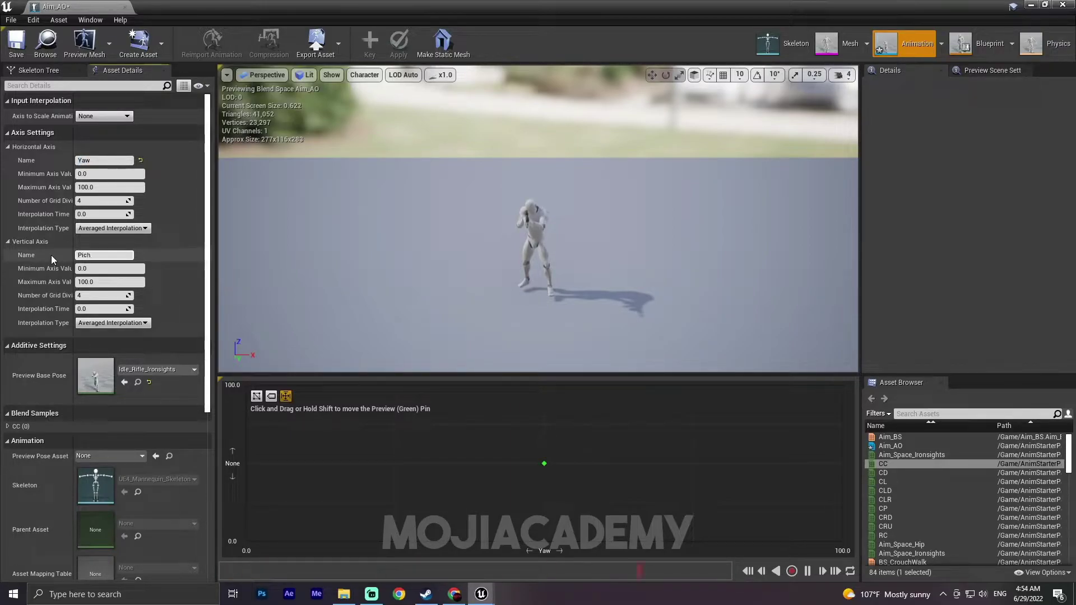
key("Return")
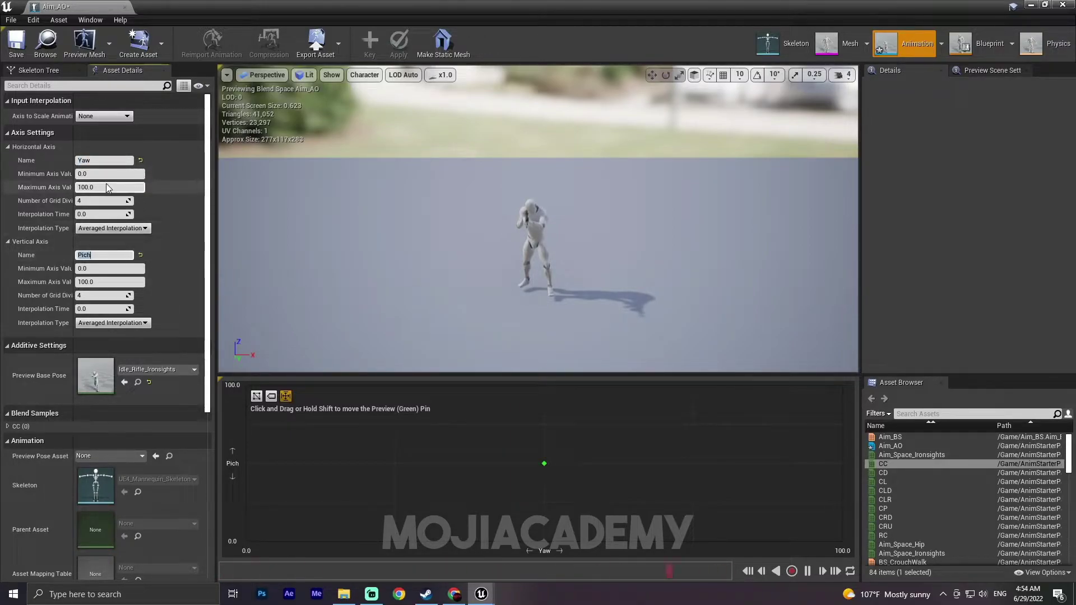
Set both the Yaw and Pich axes to a minimum value of -90 and a maximum value of 90
key("BackSpace")
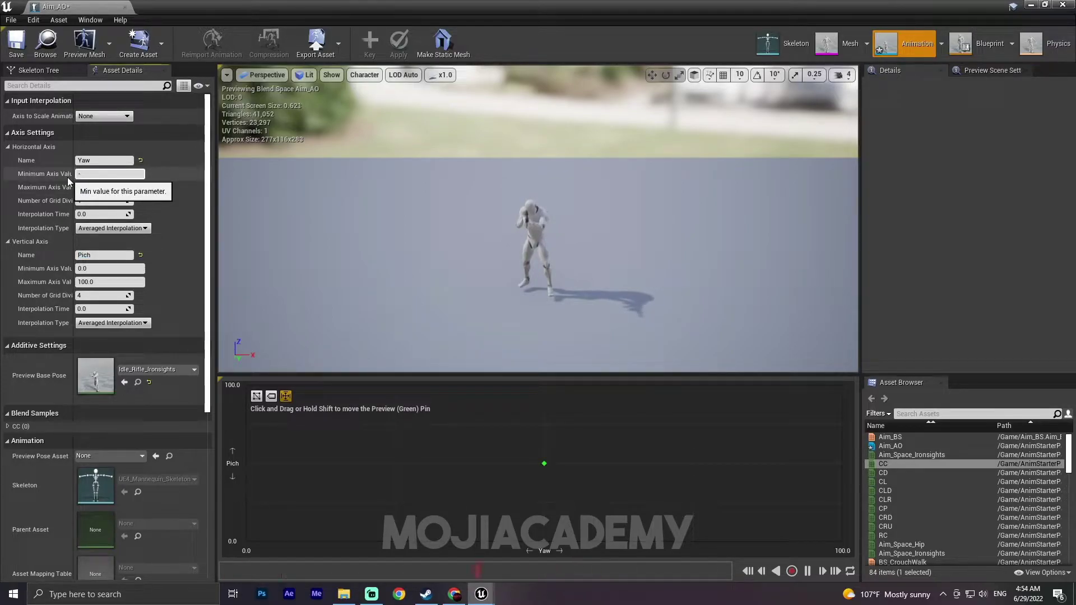
key("Tab")
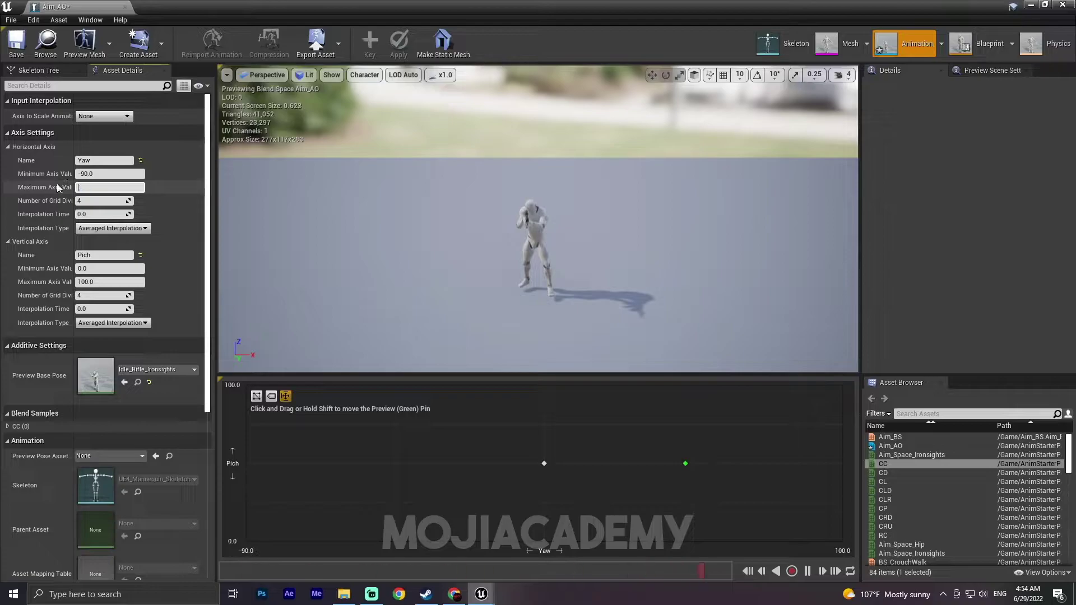
type("90")
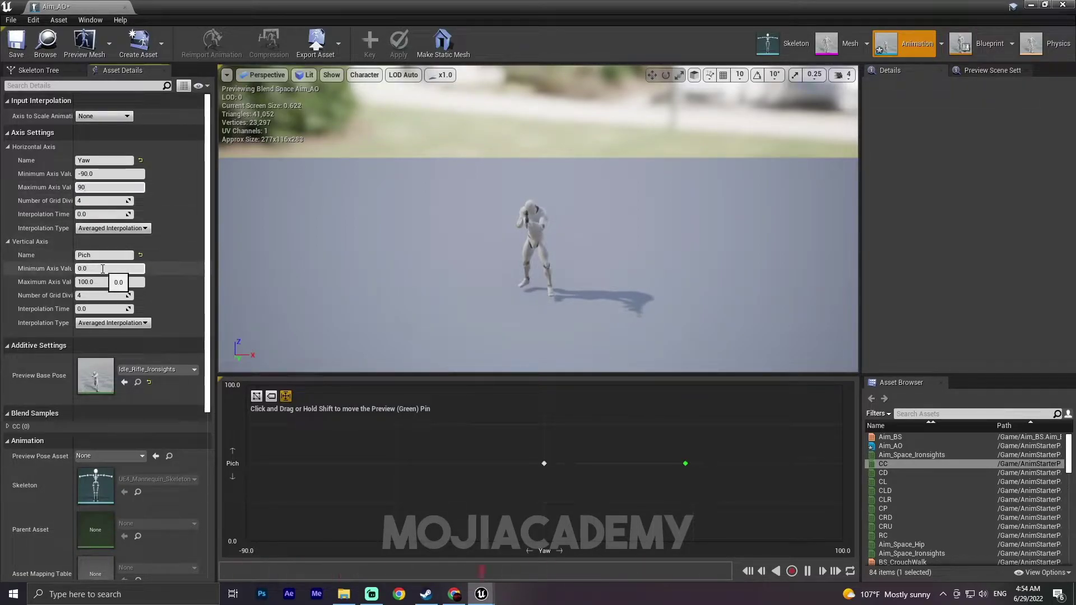
key("BackSpace")
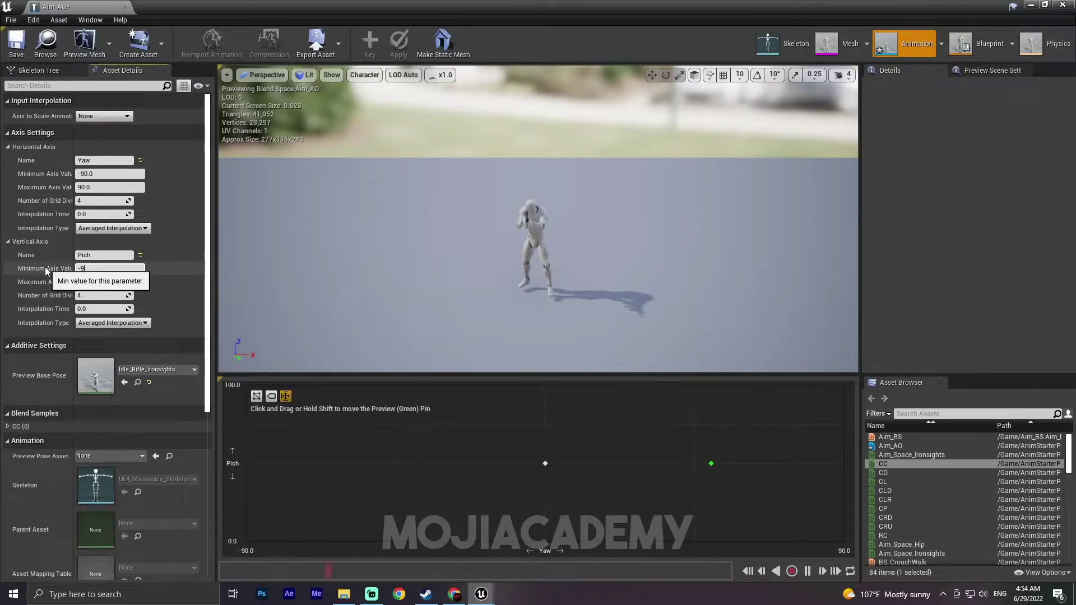
type("-90")
key("Tab")
key("BackSpace")
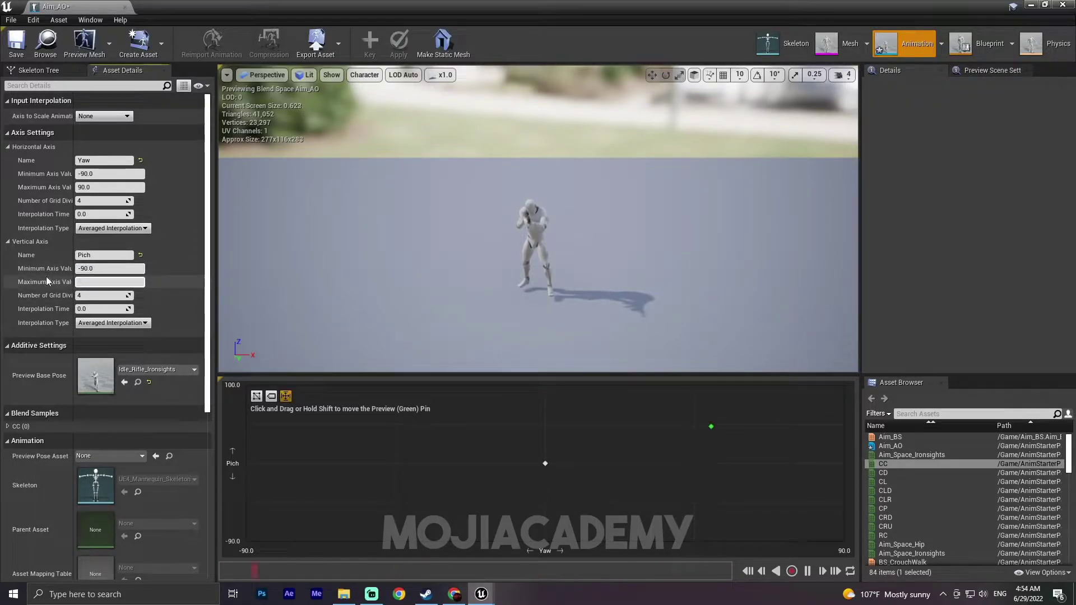
type("90")
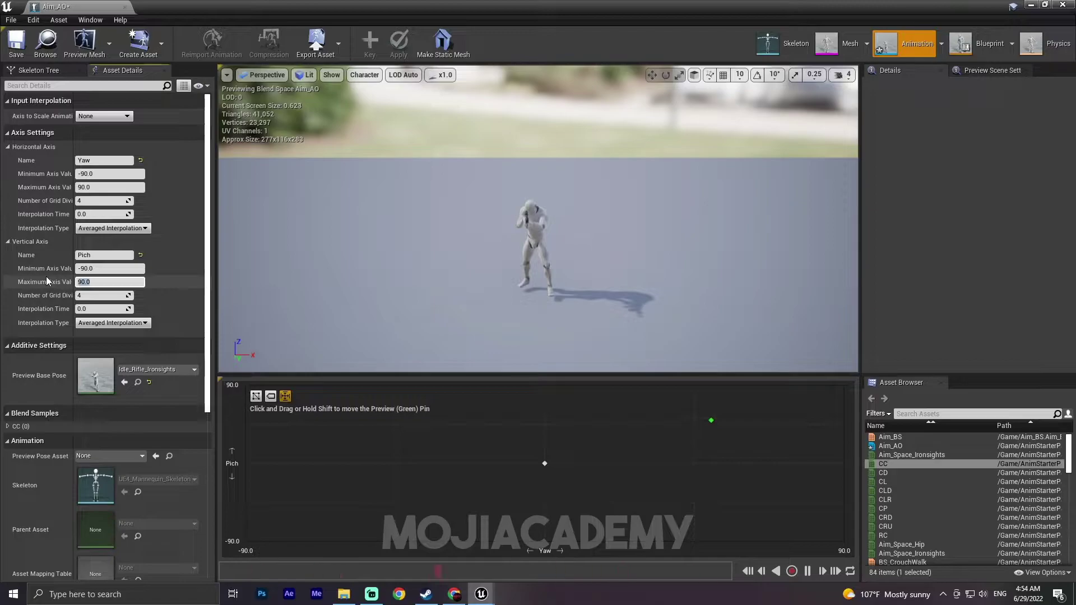
key("Return")
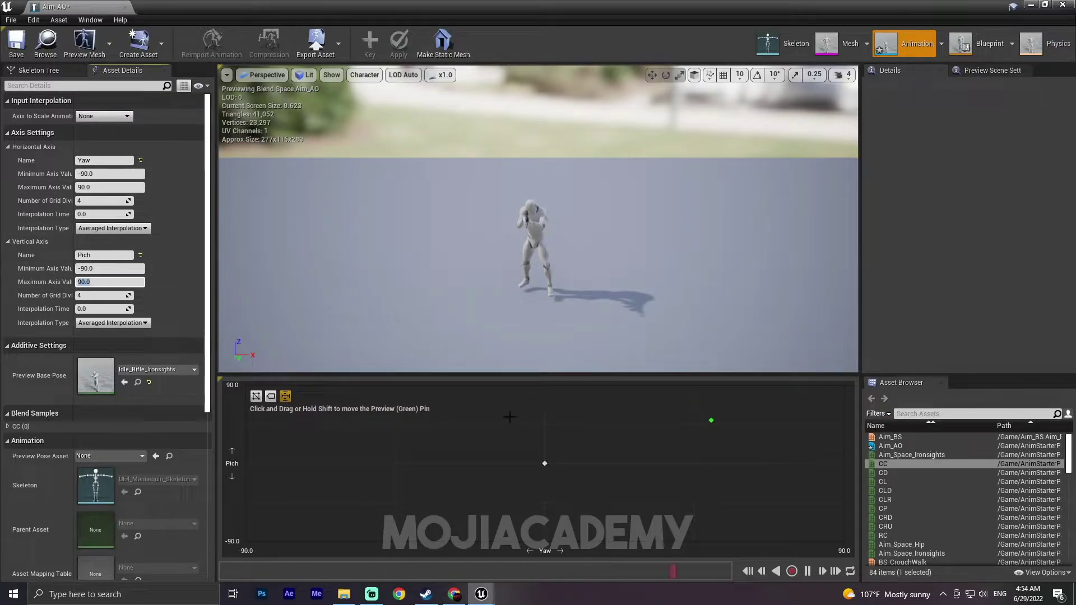
Place CD at Yaw 0, Pich -90 and CP at Yaw 0, Pich 90 on the grid, and preview the downward aim pose
mouse_move(544, 463)
left_click_drag(881, 473, 544, 541)
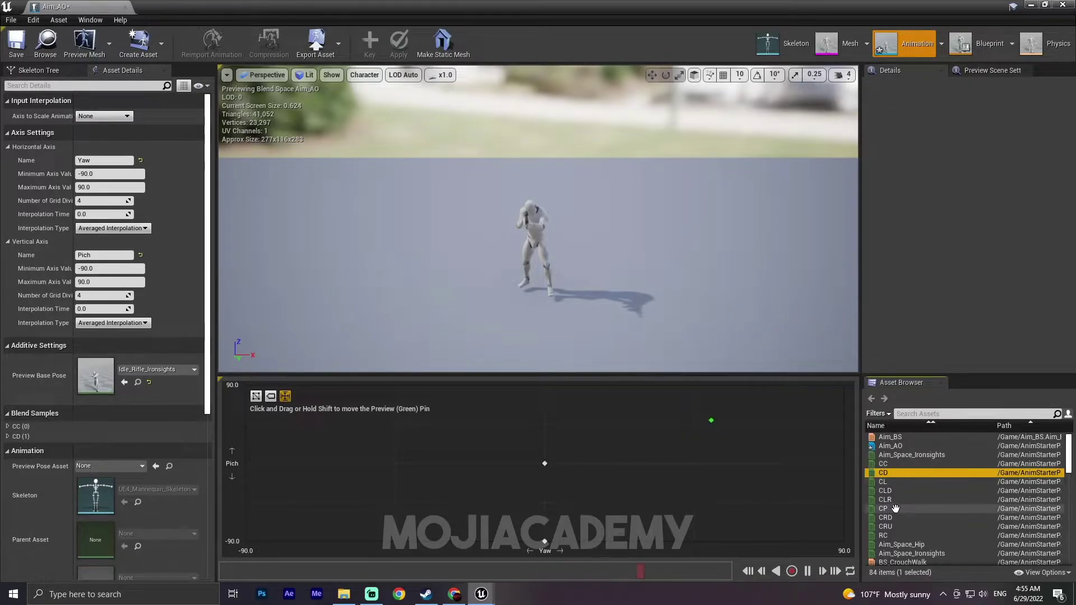
left_click_drag(895, 508, 570, 407)
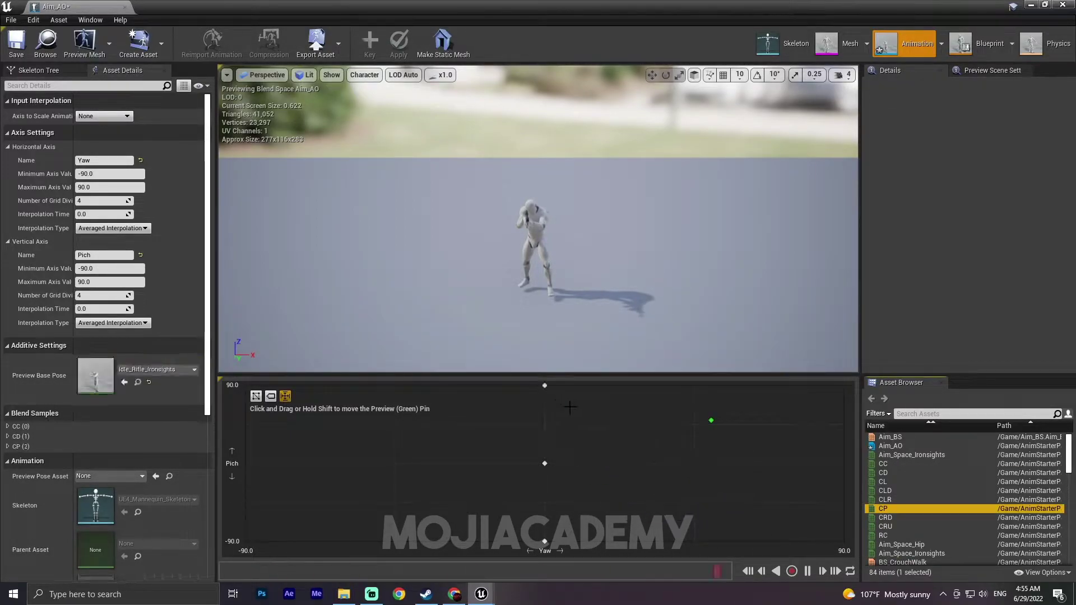
left_click_drag(717, 431, 534, 548)
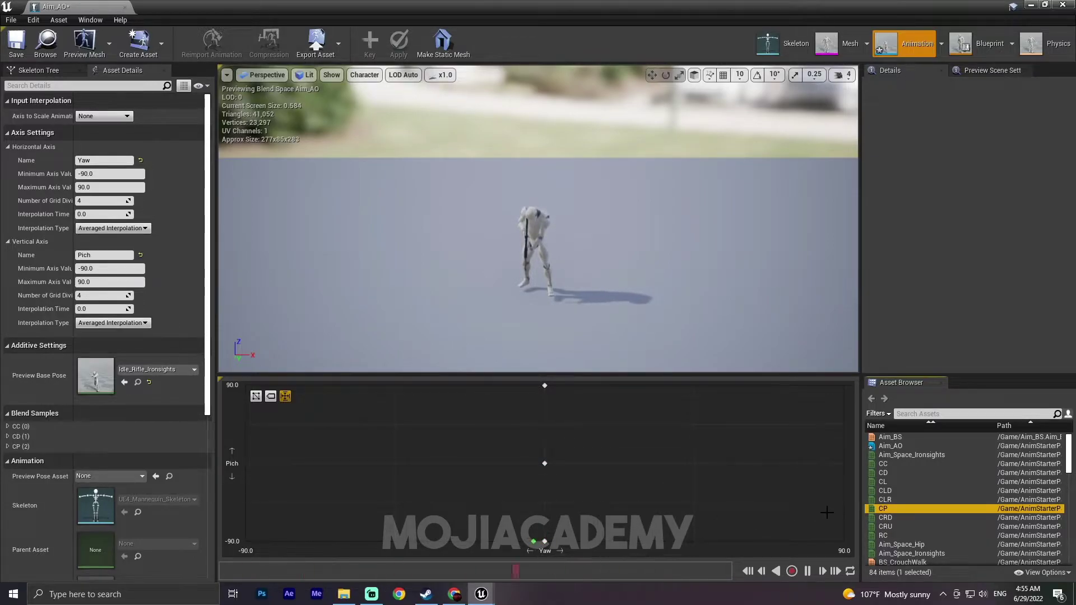
Place CL at Yaw -90, Pich 0 and CRD at Yaw 90, Pich -90 on the blend grid
left_click(882, 481)
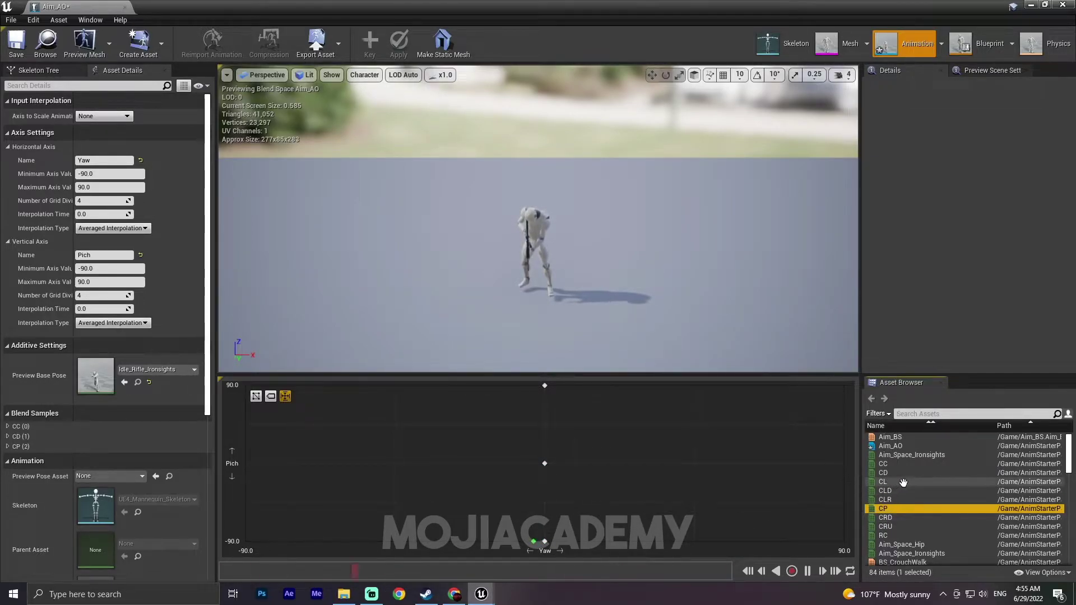
left_click_drag(882, 482, 276, 467)
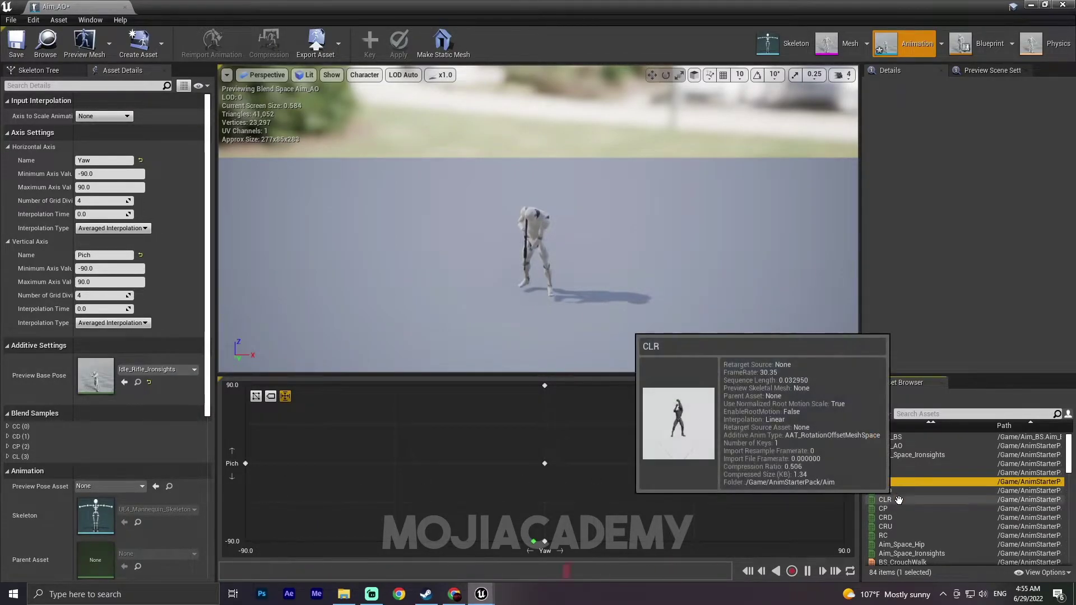
left_click_drag(898, 499, 903, 507)
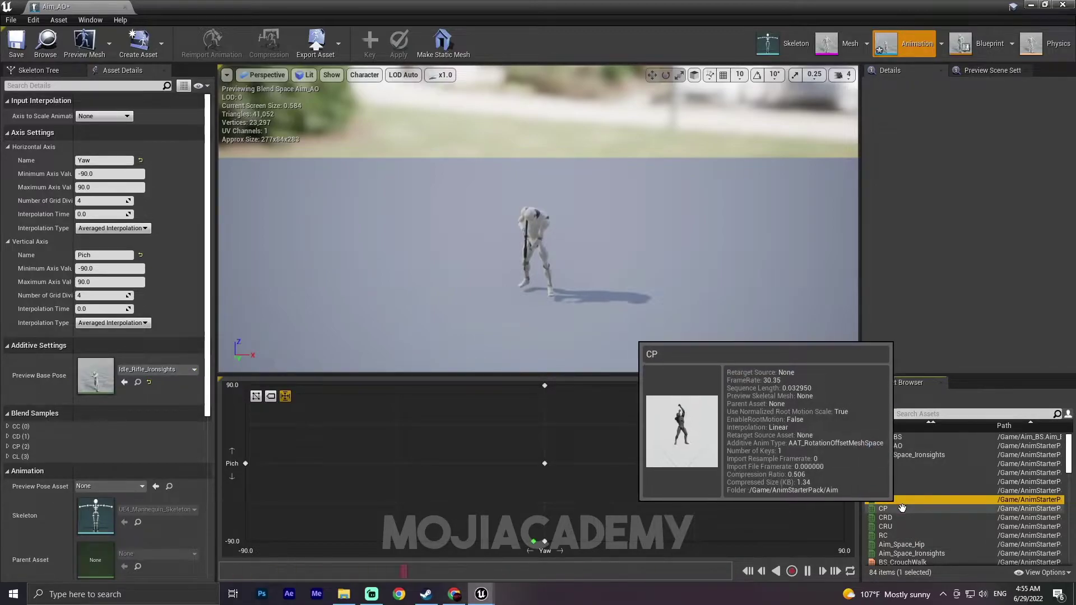
left_click_drag(897, 516, 830, 534)
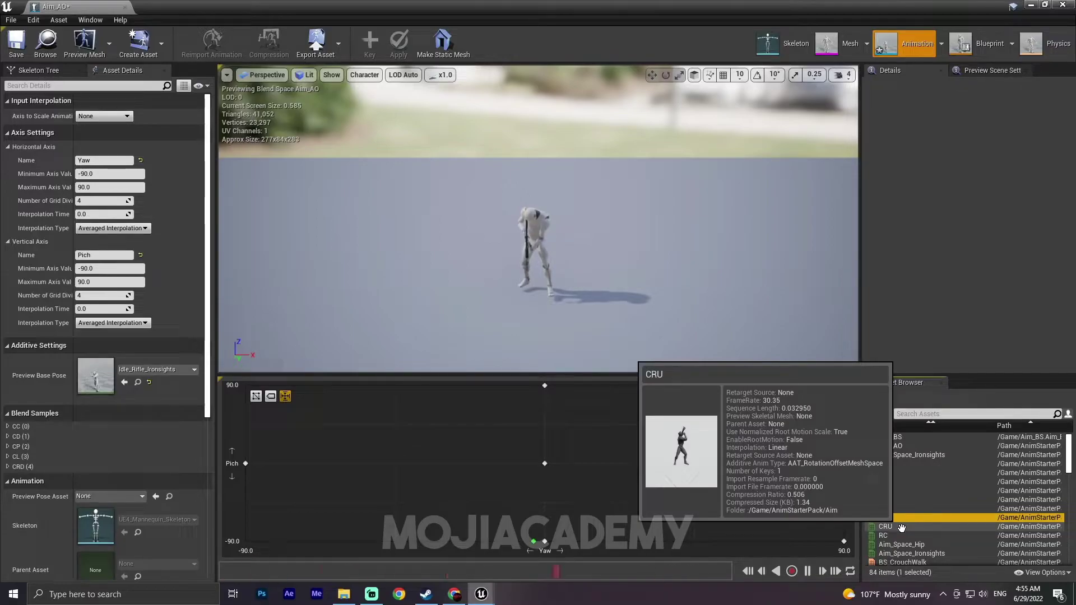
Place CRU at Yaw 90, Pich 90, RC at Yaw 90, Pich 0, CLR at Yaw -90, Pich 90, and CLD at Yaw -90, Pich -90
left_click_drag(901, 527, 838, 405)
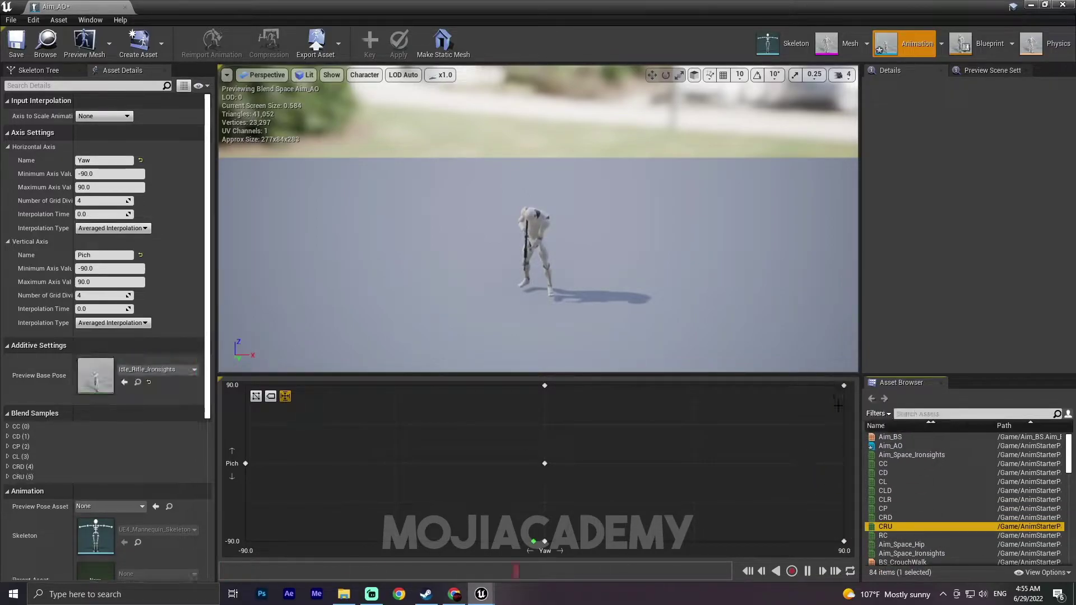
left_click_drag(891, 535, 843, 463)
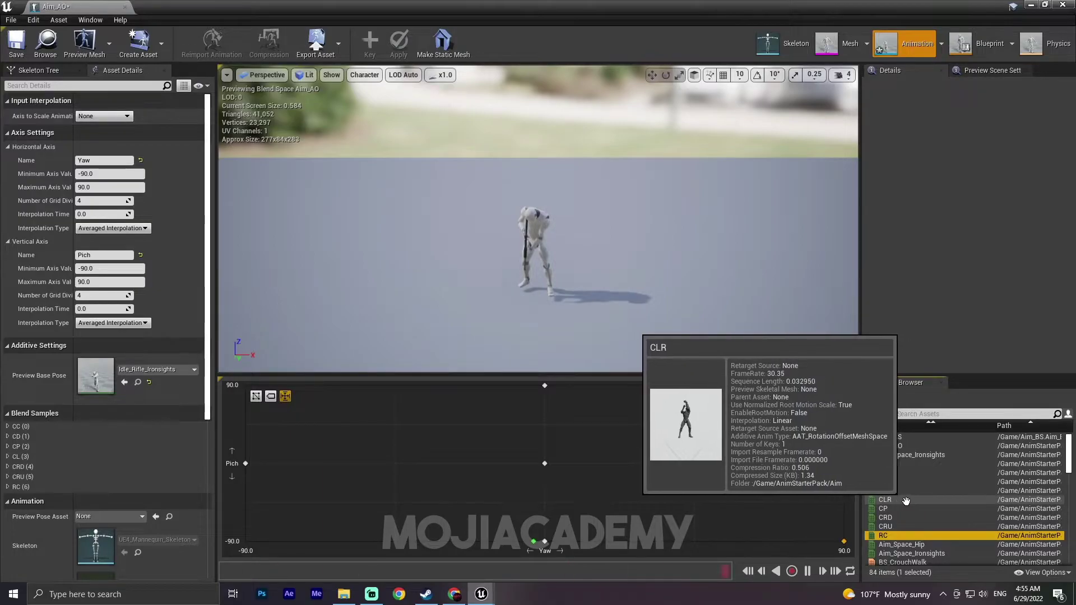
left_click_drag(907, 500, 242, 399)
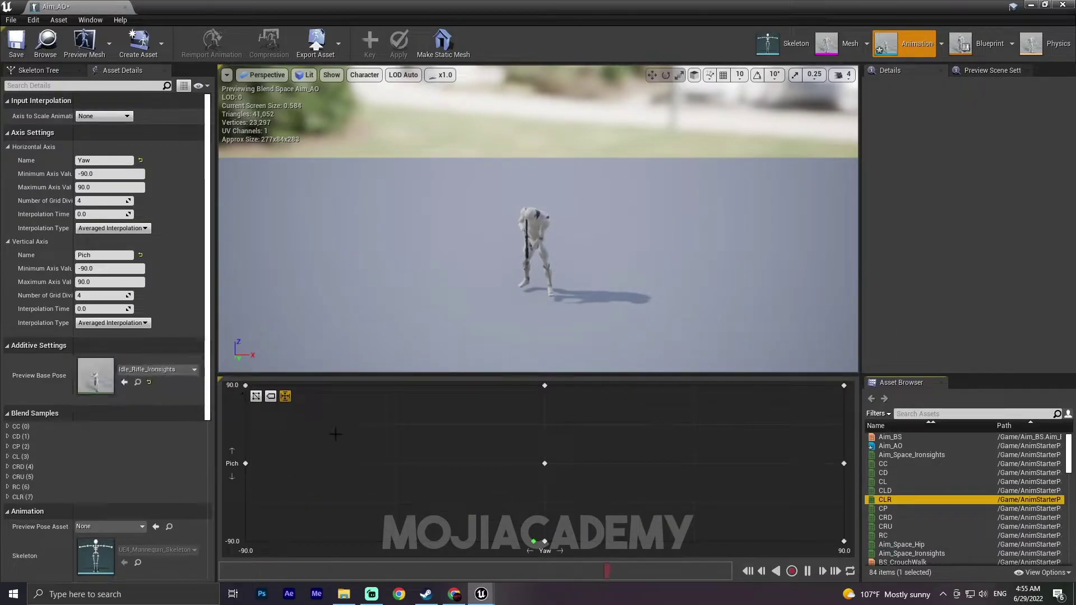
left_click_drag(886, 491, 567, 492)
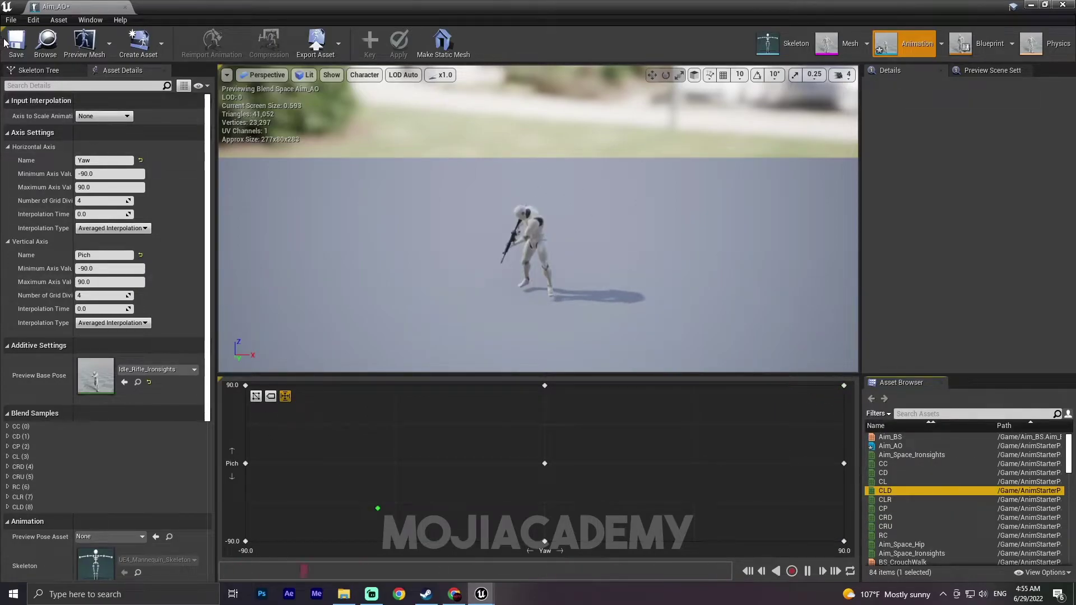
Save and close Aim_AO, and open ThirdPerson_AnimBP from the Mannequin Animations folder
key("ctrl+s")
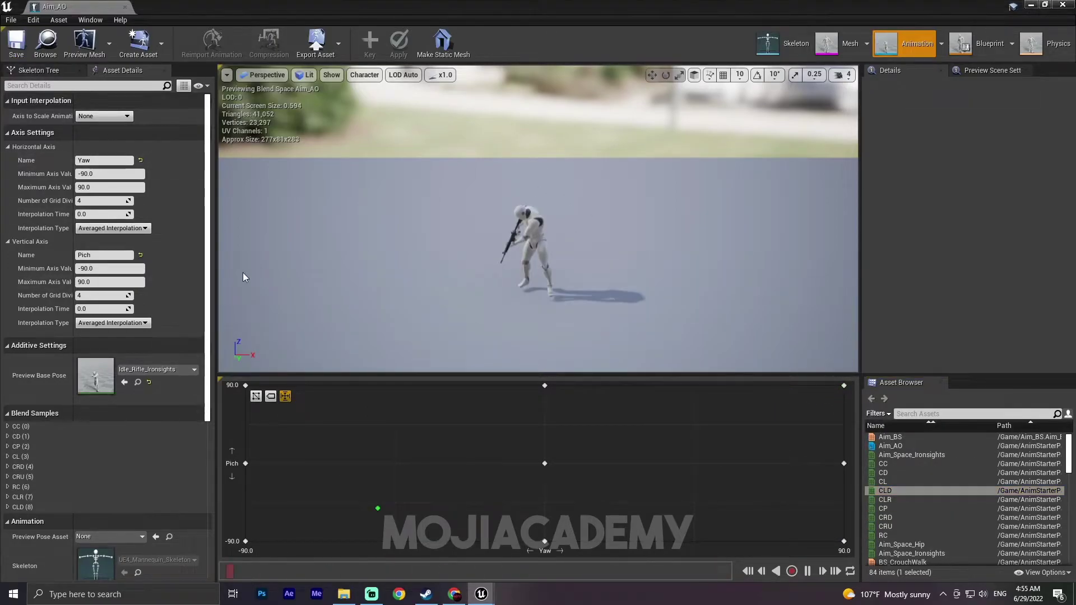
left_click(1062, 5)
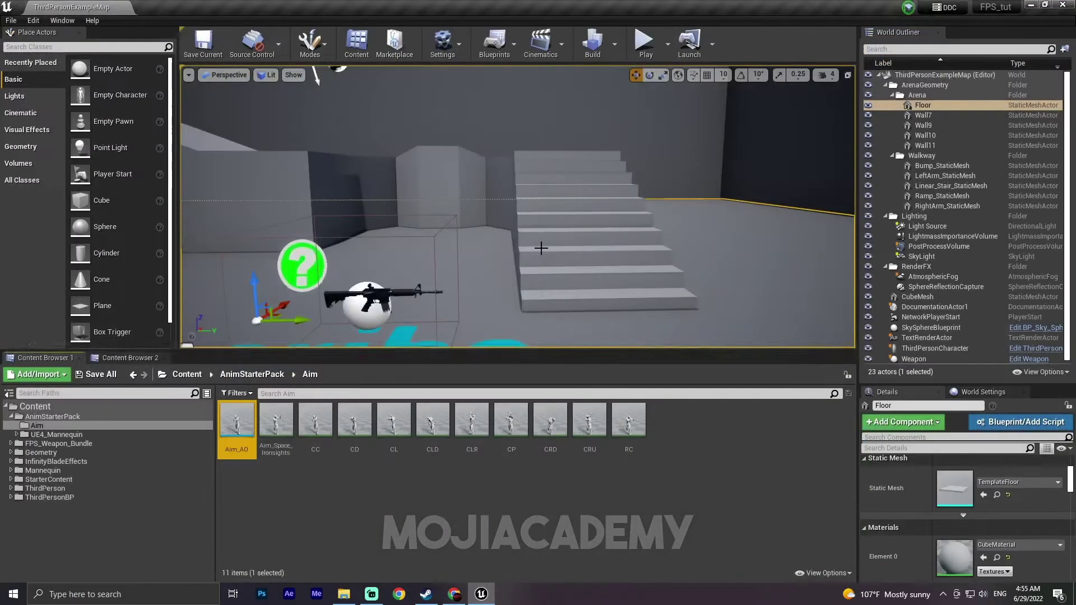
left_click(178, 375)
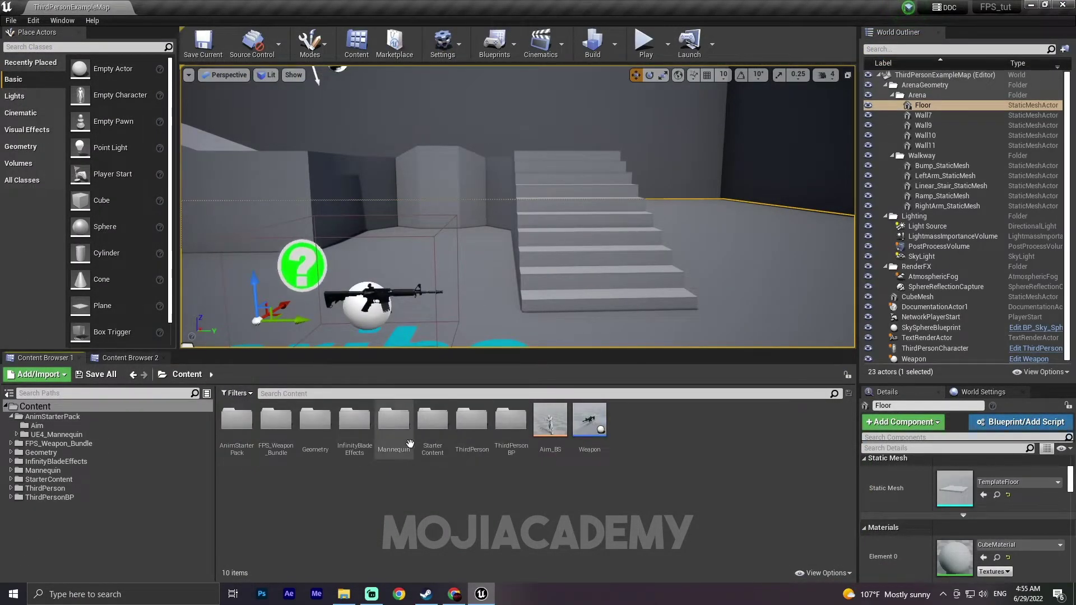
double_click(409, 443)
double_click(243, 429)
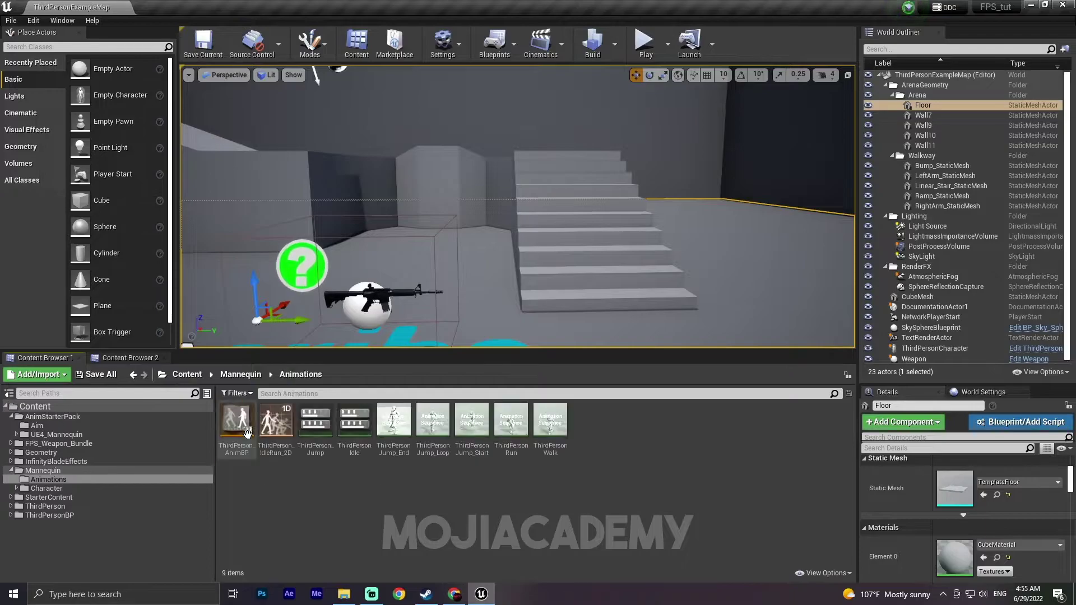
double_click(247, 433)
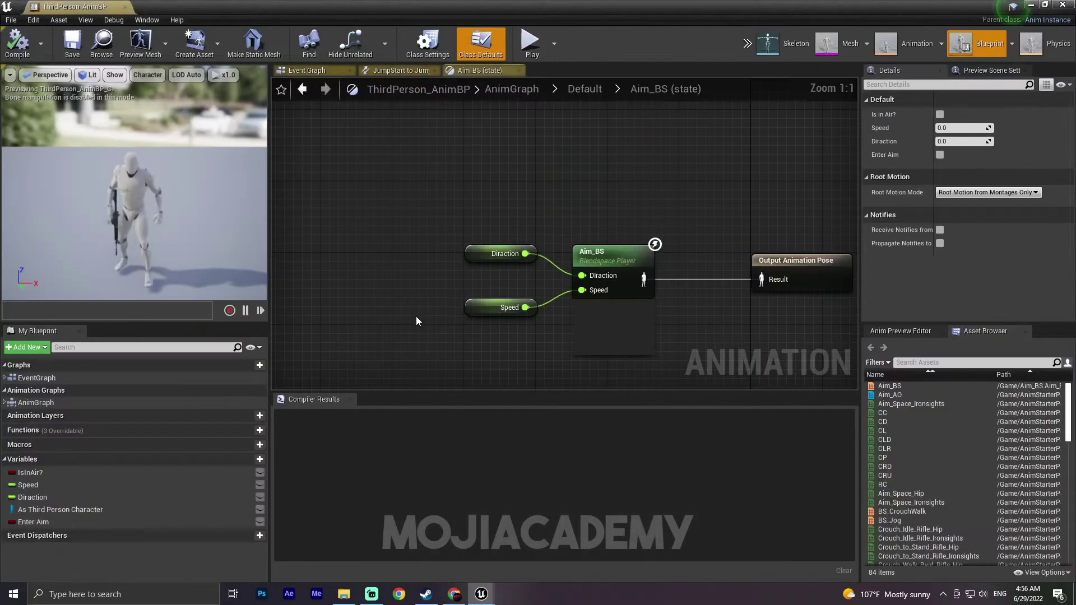
Review the Default state machine and return to the graph of its Aim_BS state
scroll(554, 260, "down", 4)
right_click_drag(684, 186, 660, 207)
left_click(584, 89)
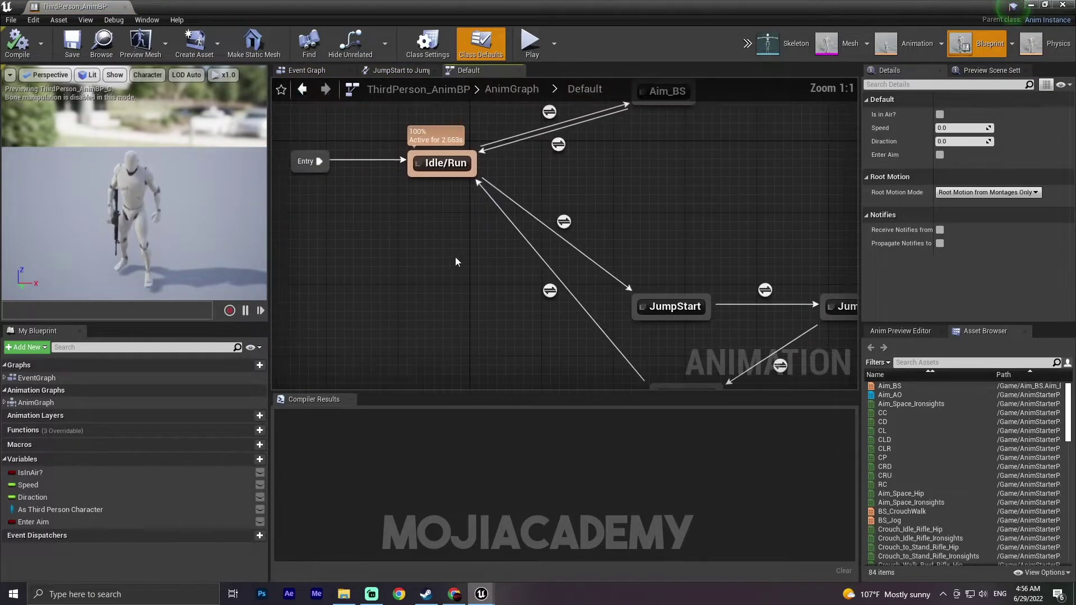
scroll(449, 251, "down", 2)
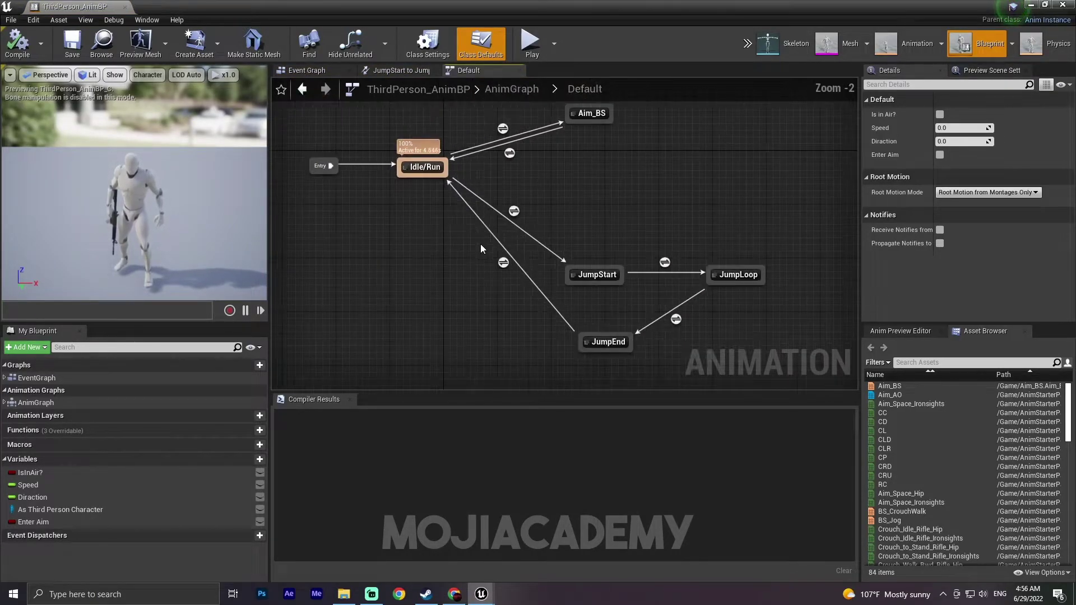
double_click(592, 115)
scroll(516, 309, "down", 4)
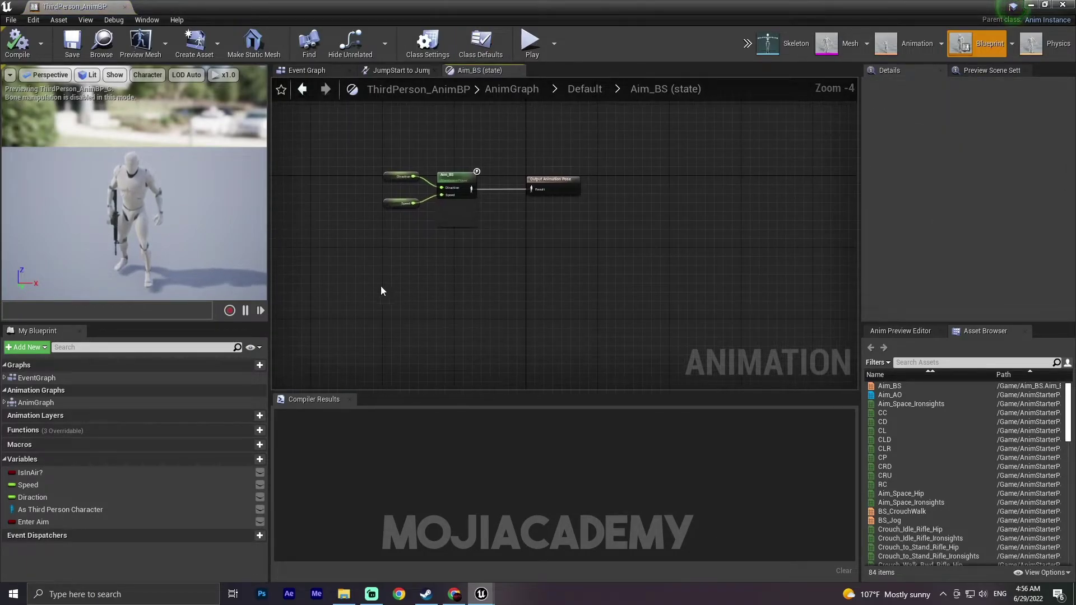
scroll(471, 287, "up", 4)
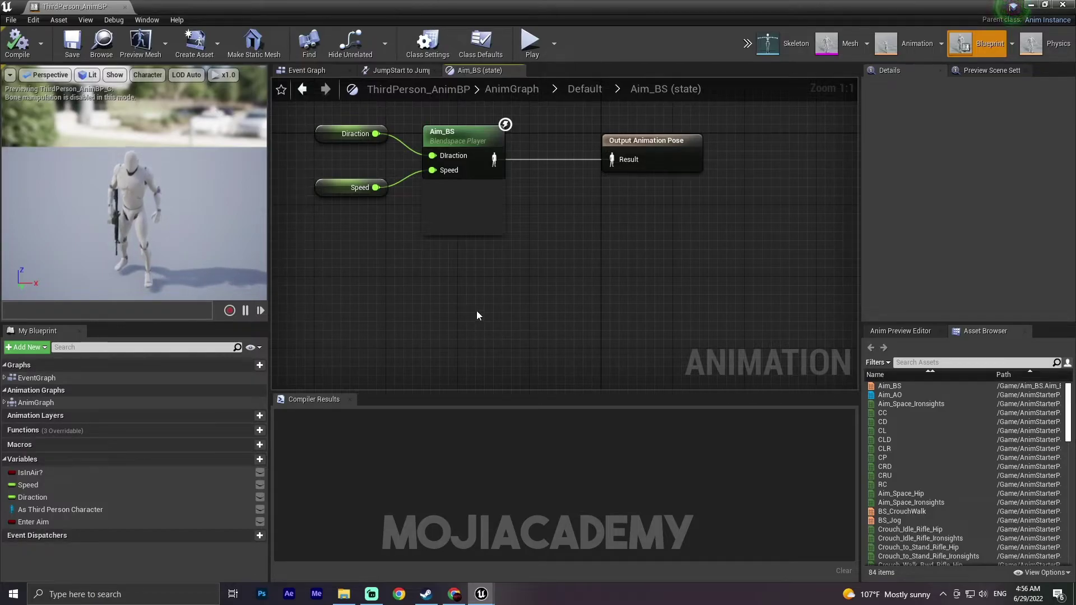
Move the Aim_BS player with its Diraction and Speed nodes further away from Output Animation Pose to make room between them
right_click_drag(341, 312, 507, 387)
scroll(456, 323, "down", 2)
left_click_drag(431, 328, 636, 224)
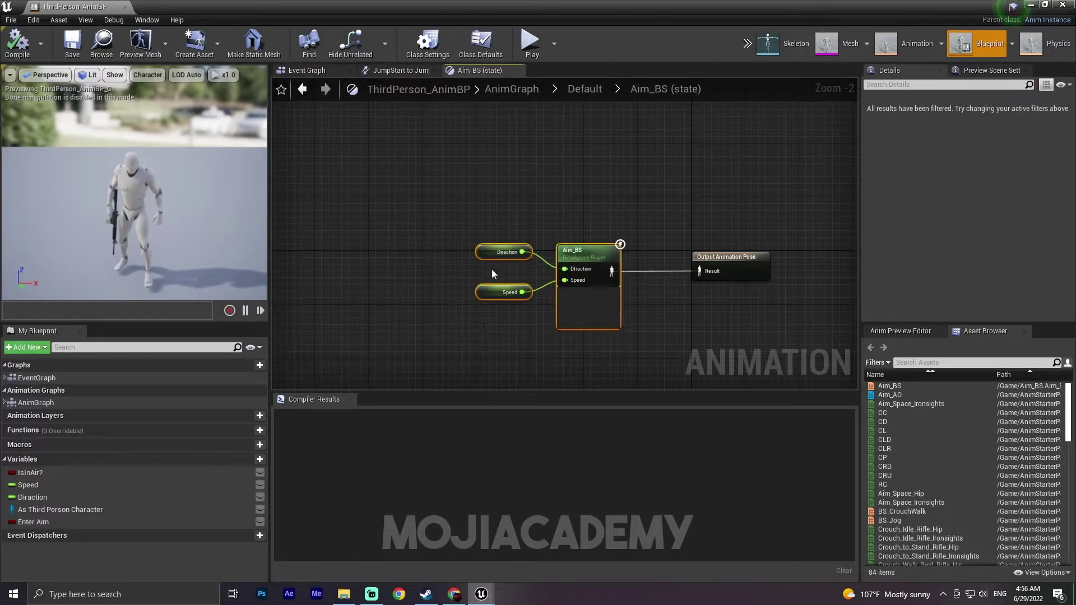
left_click_drag(595, 259, 461, 259)
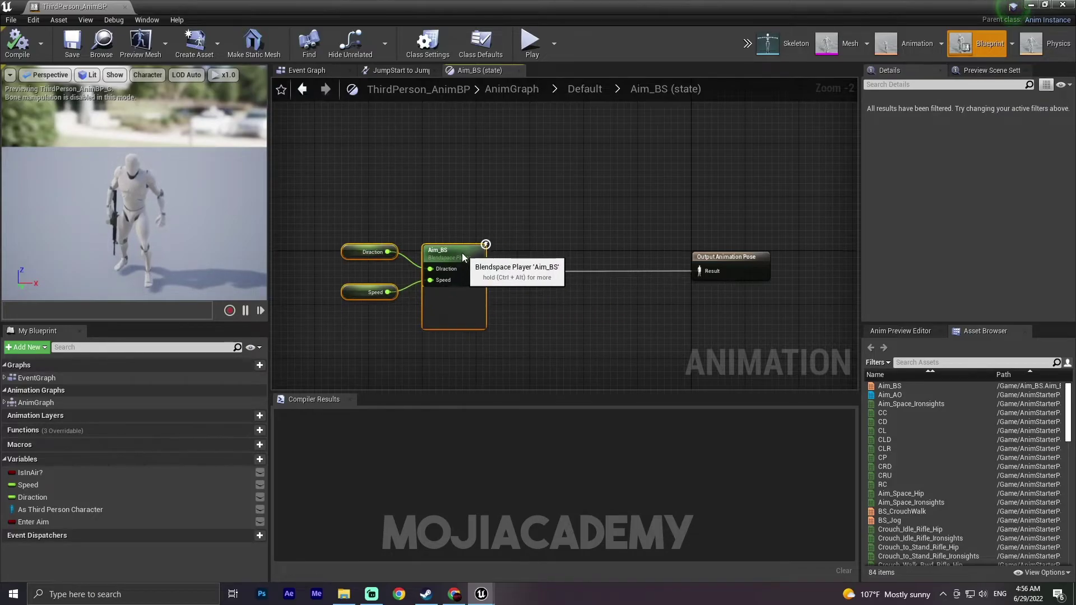
Add Aim_AO between the Aim_BS player and Output Animation Pose, wiring Aim_BS into Base Pose and Aim_AO into Result
mouse_move(910, 396)
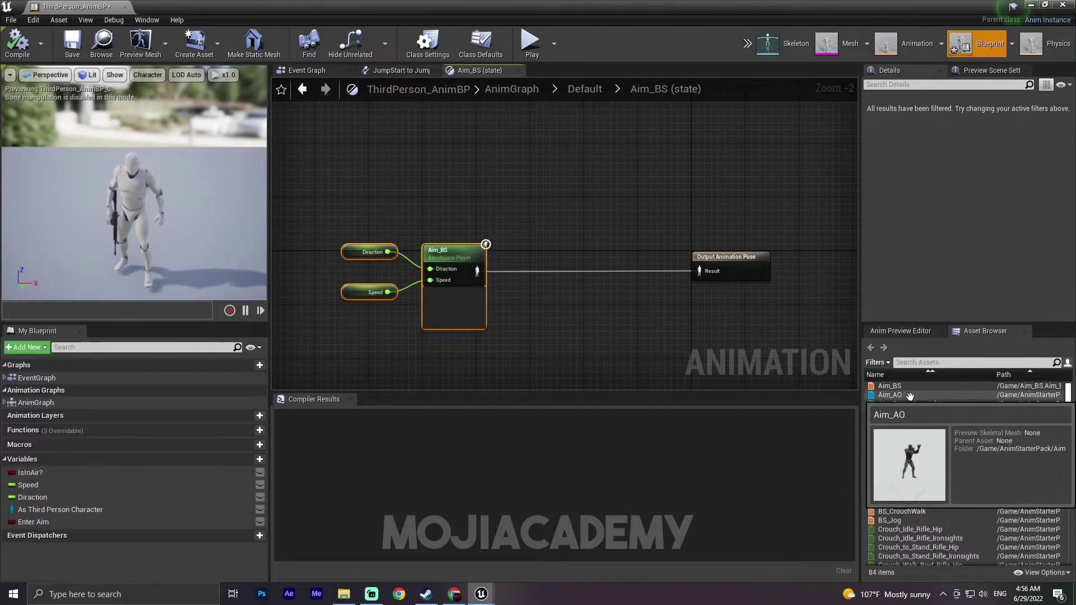
left_click_drag(910, 397, 537, 293)
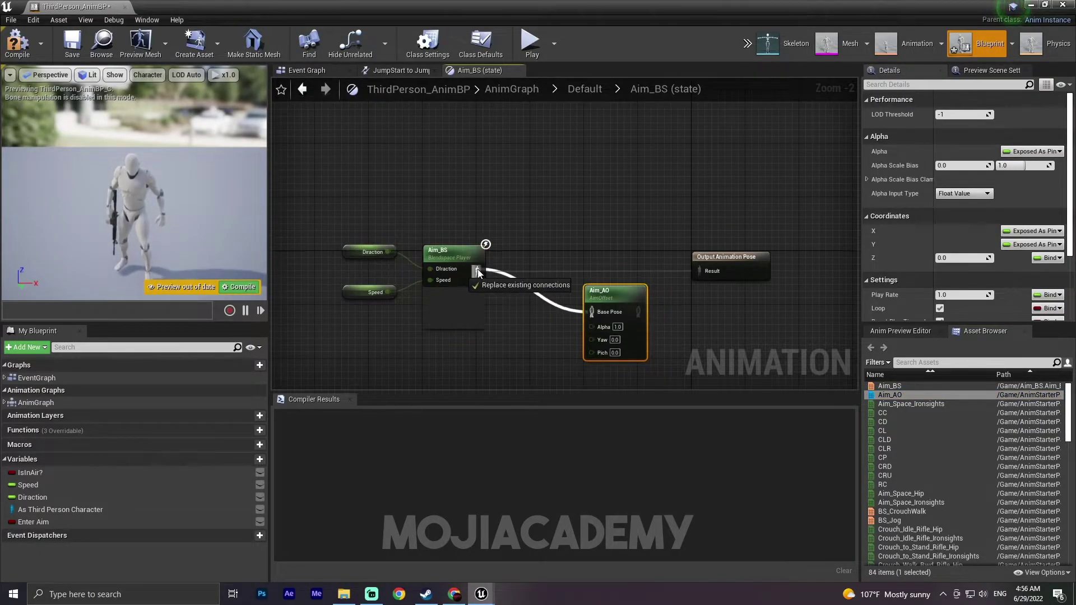
left_click_drag(606, 303, 605, 265)
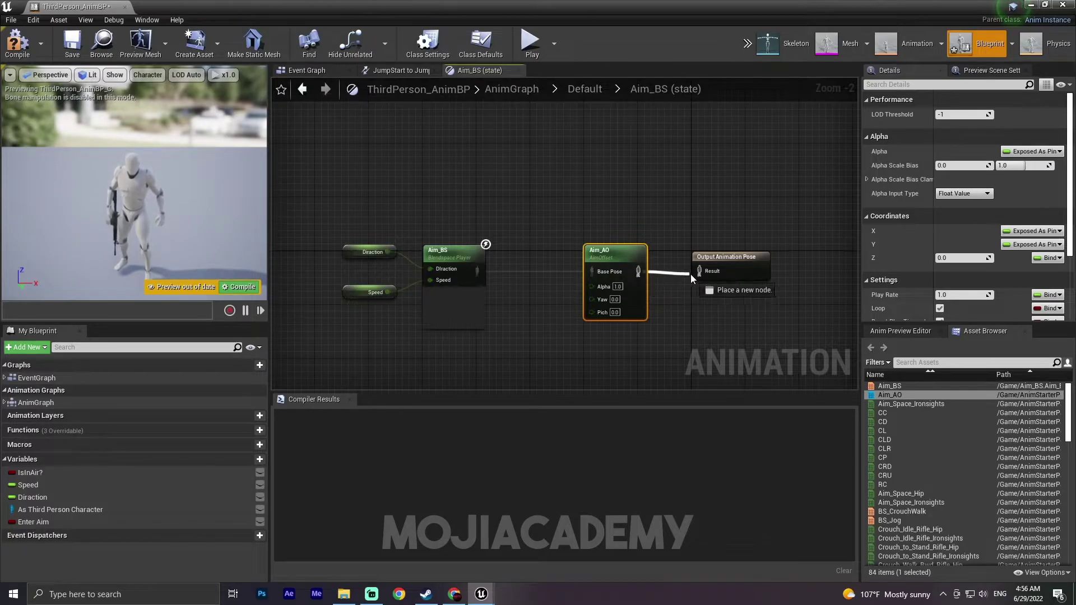
left_click_drag(700, 274, 700, 275)
Promote Aim_AO's Yaw and Pich inputs to variables, stack their nodes above Aim_AO, and compile the blueprint
scroll(605, 299, "up", 2)
right_click_drag(673, 324, 627, 272)
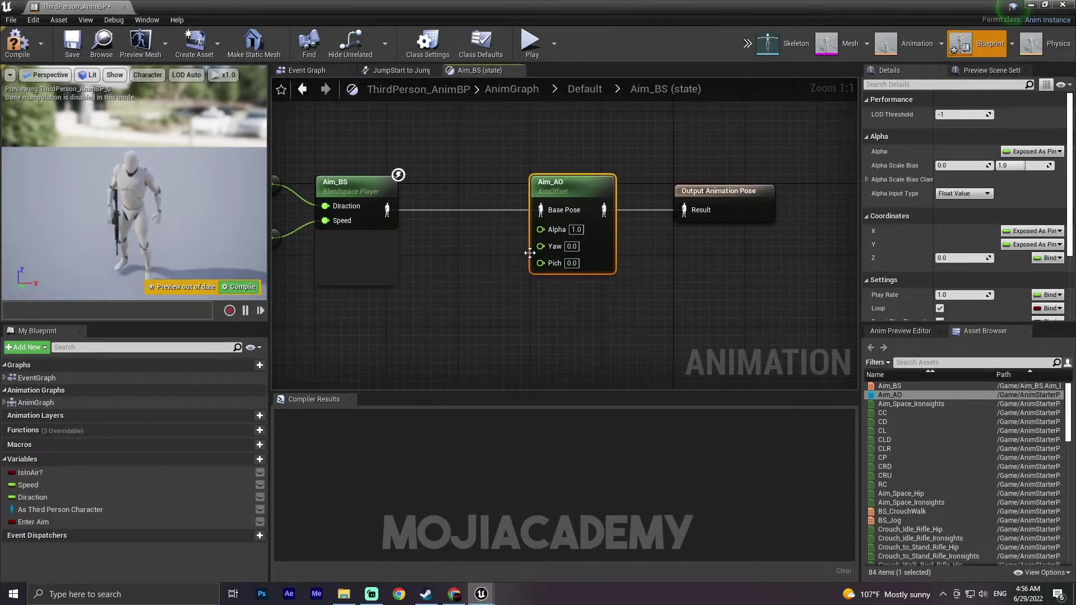
left_click_drag(539, 246, 552, 174)
left_click(547, 280)
left_click(509, 290)
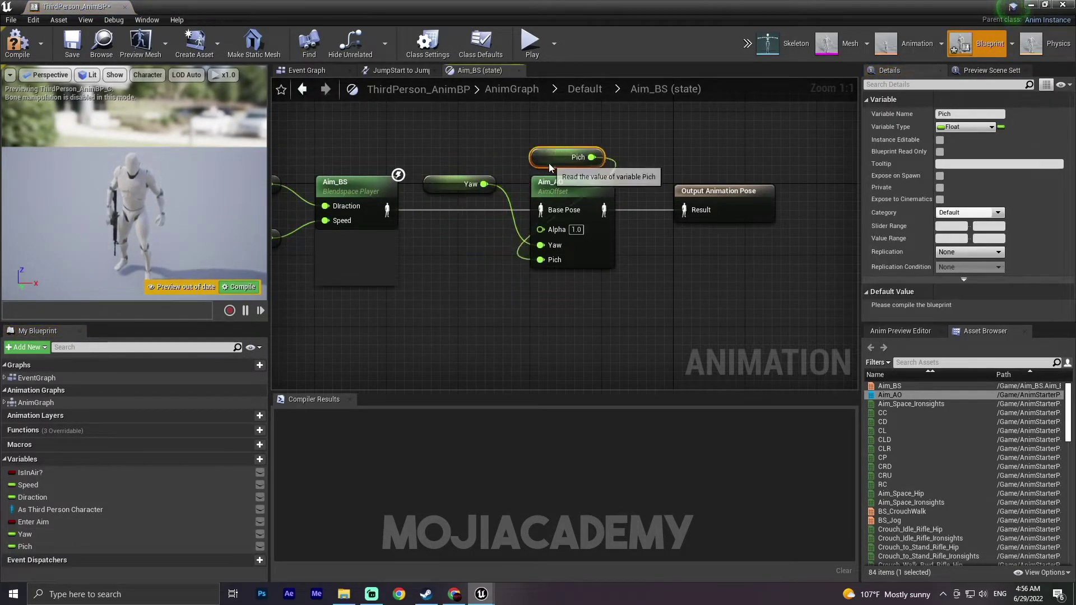
left_click_drag(459, 186, 554, 155)
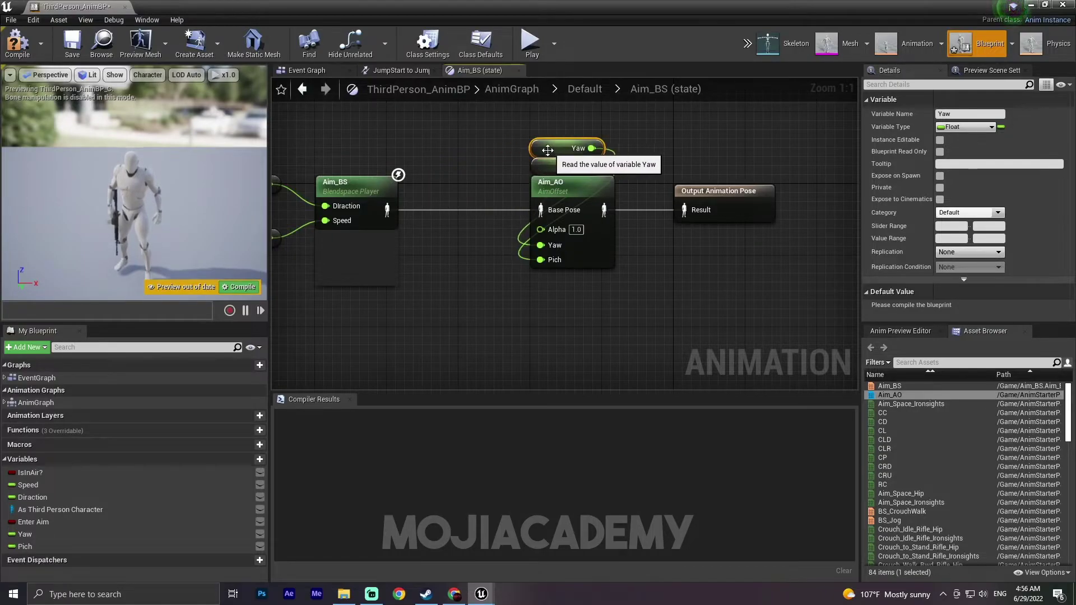
left_click(17, 42)
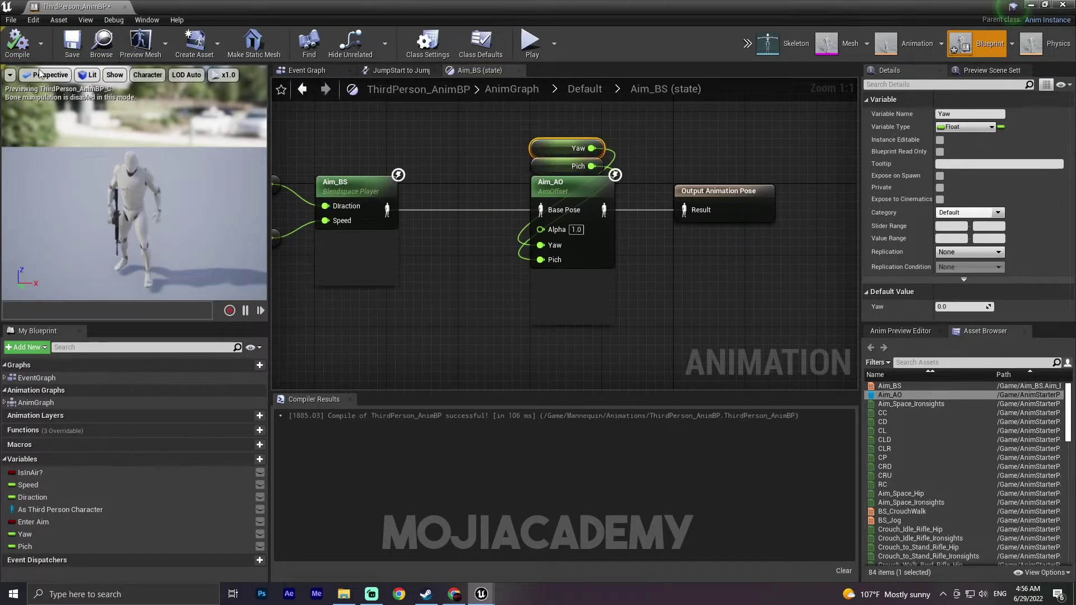
In the Event Graph, reposition the GetActorRotation node that feeds Calculate Direction's Base Rotation
left_click(307, 74)
scroll(395, 210, "down", 2)
right_click_drag(404, 218, 831, 84)
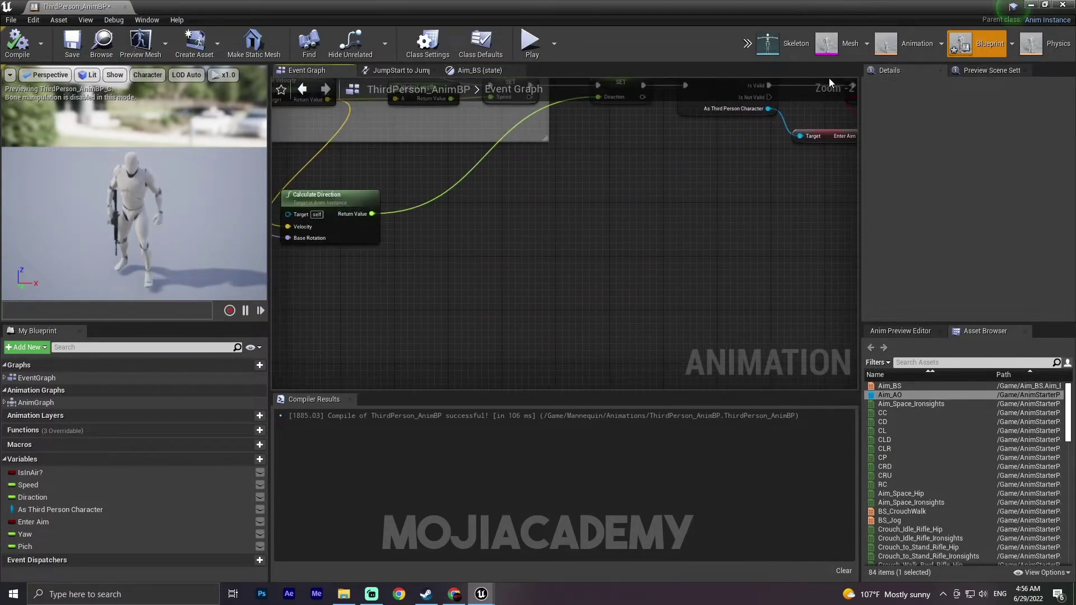
right_click_drag(459, 286, 784, 325)
left_click_drag(506, 239, 415, 272)
right_click_drag(414, 271, 524, 260)
Add a Get Control Rotation node below GetActorRotation, with the pawn owner's return value as its target
scroll(523, 261, "down", 3)
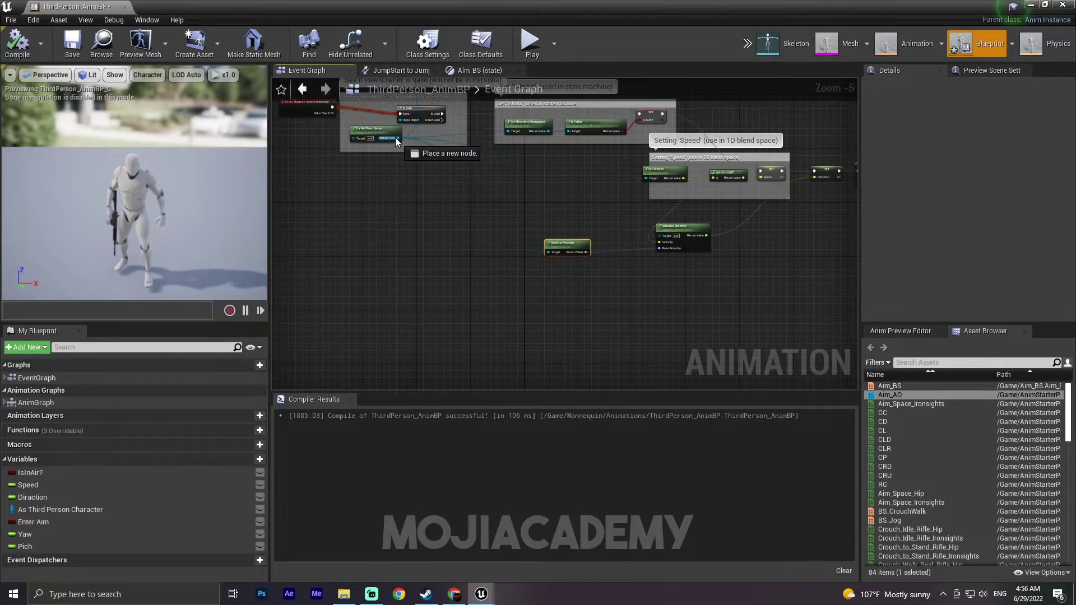
left_click_drag(395, 137, 589, 325)
type("get")
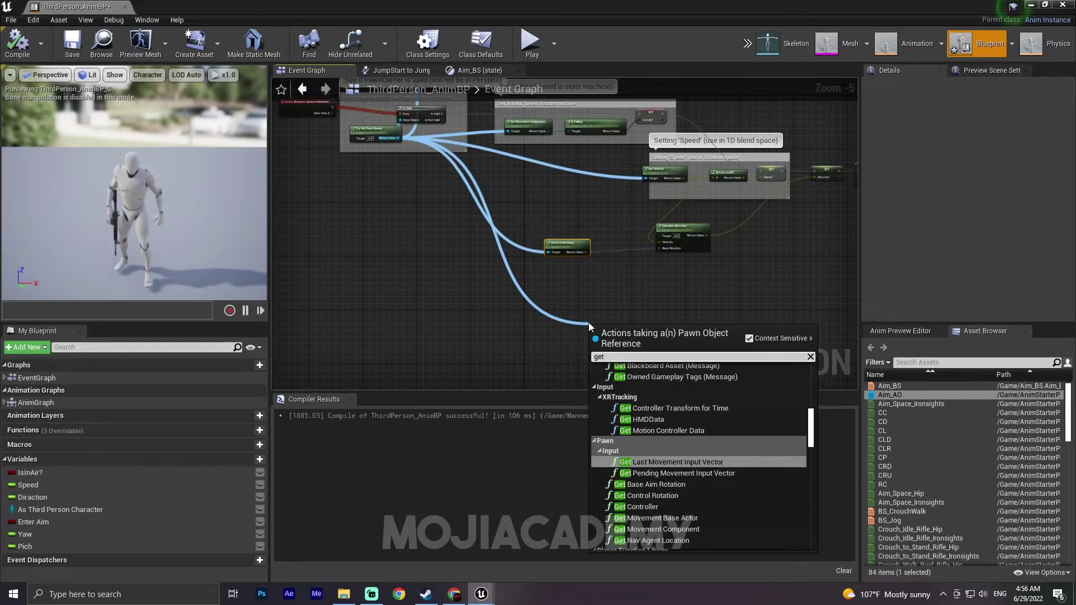
type(" control")
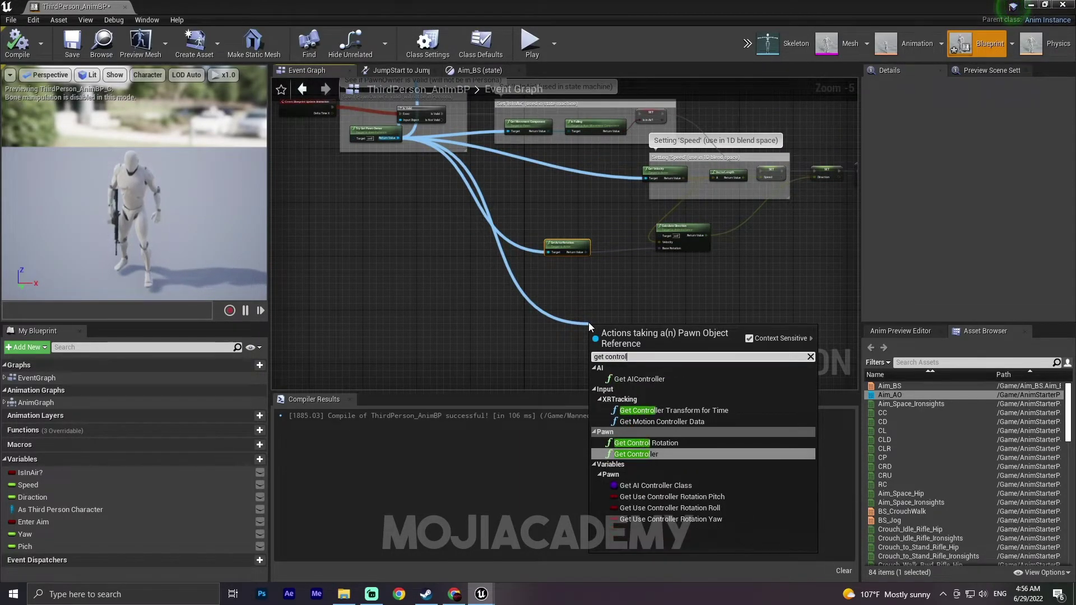
left_click(664, 444)
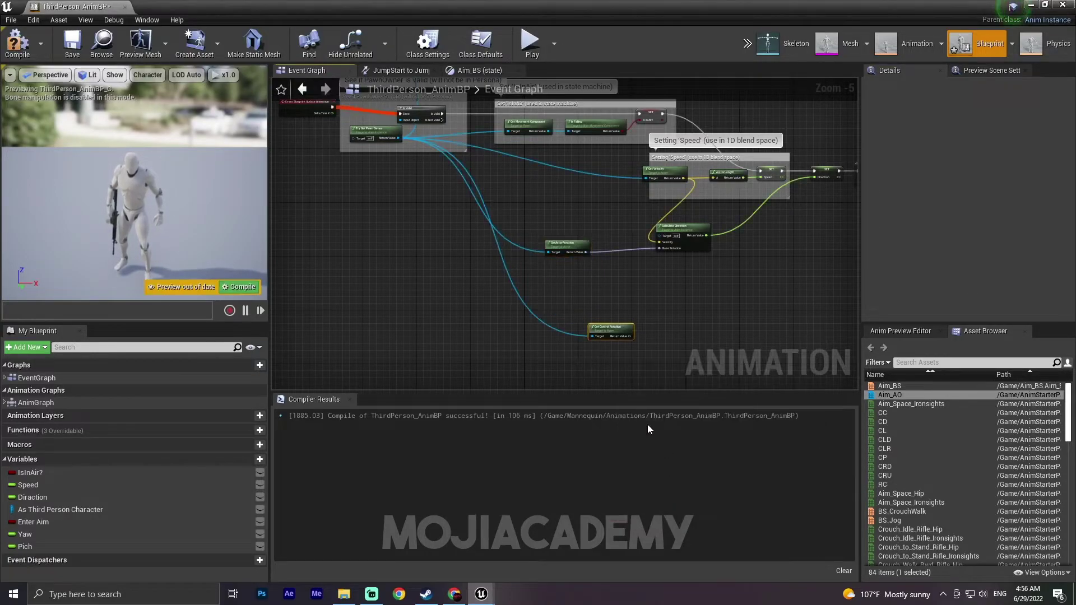
Arrange the GetActorRotation node close above the Get Control Rotation node
scroll(630, 350, "up", 5)
left_click_drag(538, 267, 530, 249)
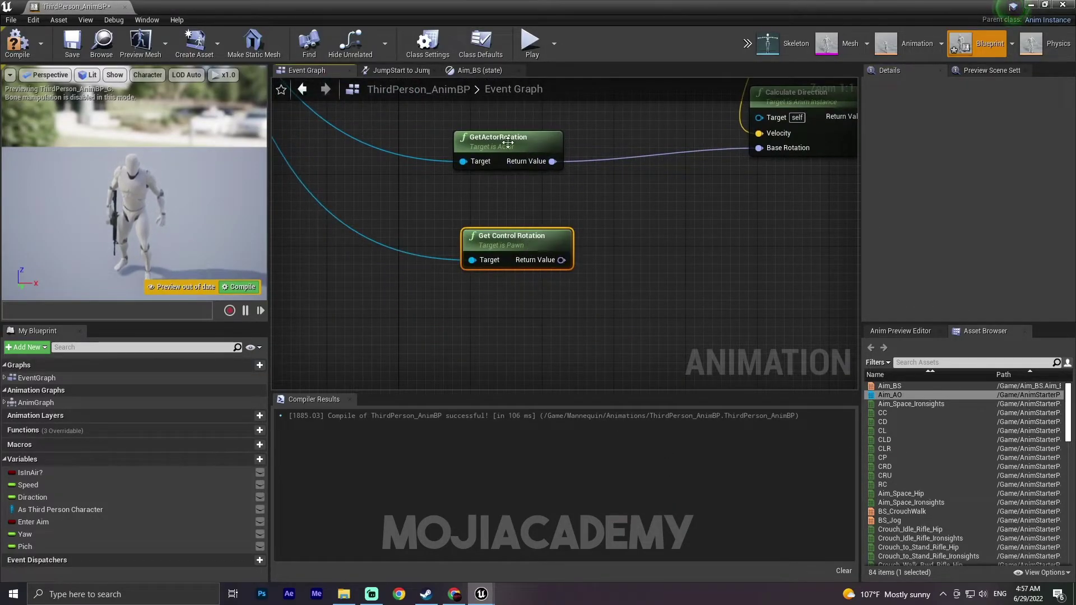
left_click_drag(511, 144, 510, 171)
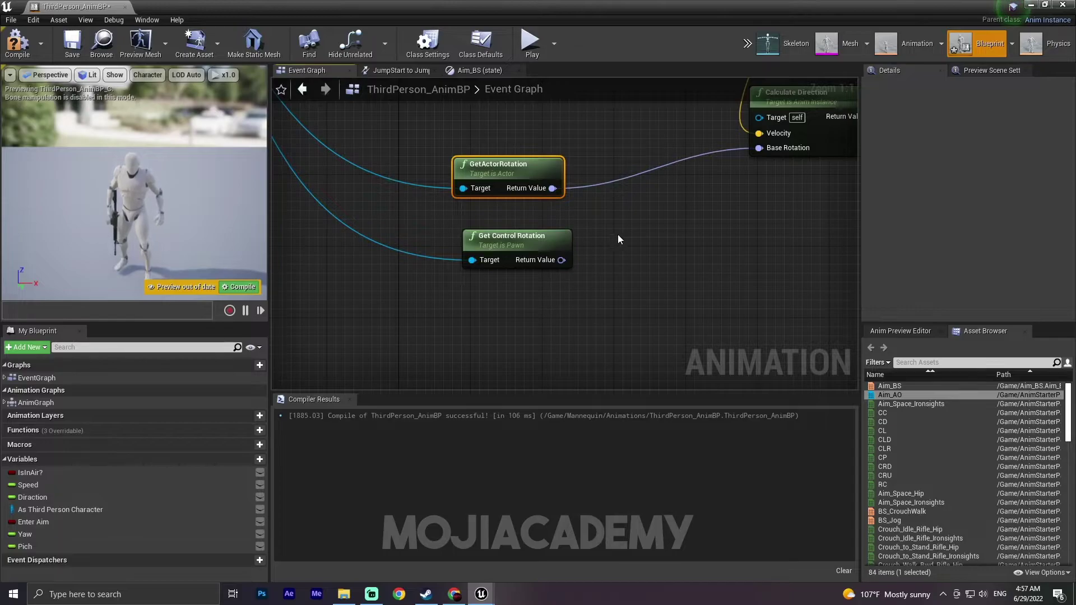
Add a Delta (Rotator) node with Get Control Rotation's return value connected to input A
right_click_drag(618, 234, 511, 239)
left_click_drag(455, 264, 596, 263)
type("de")
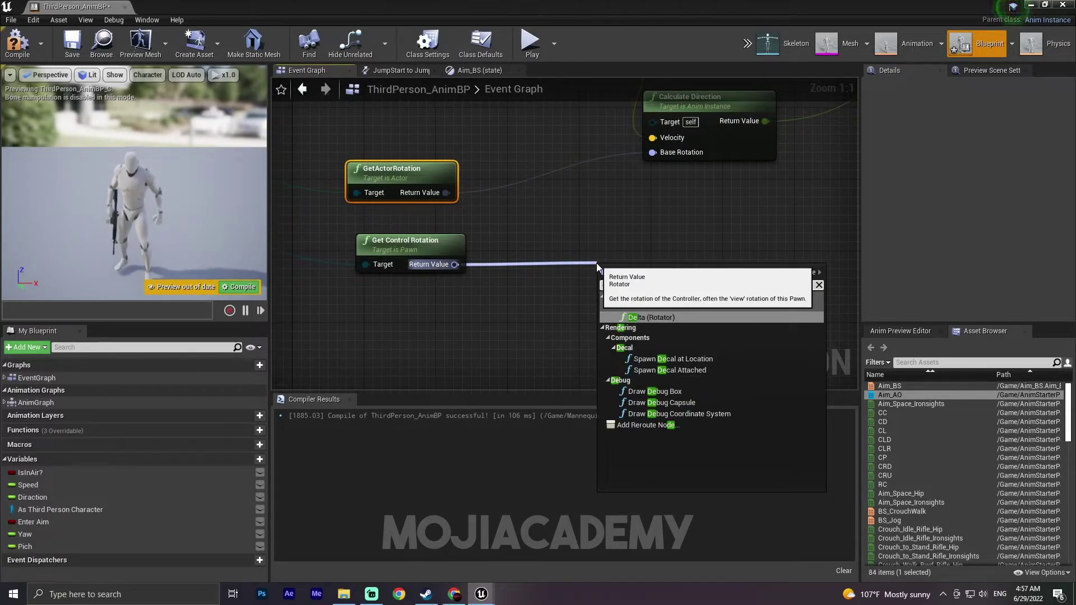
left_click(640, 317)
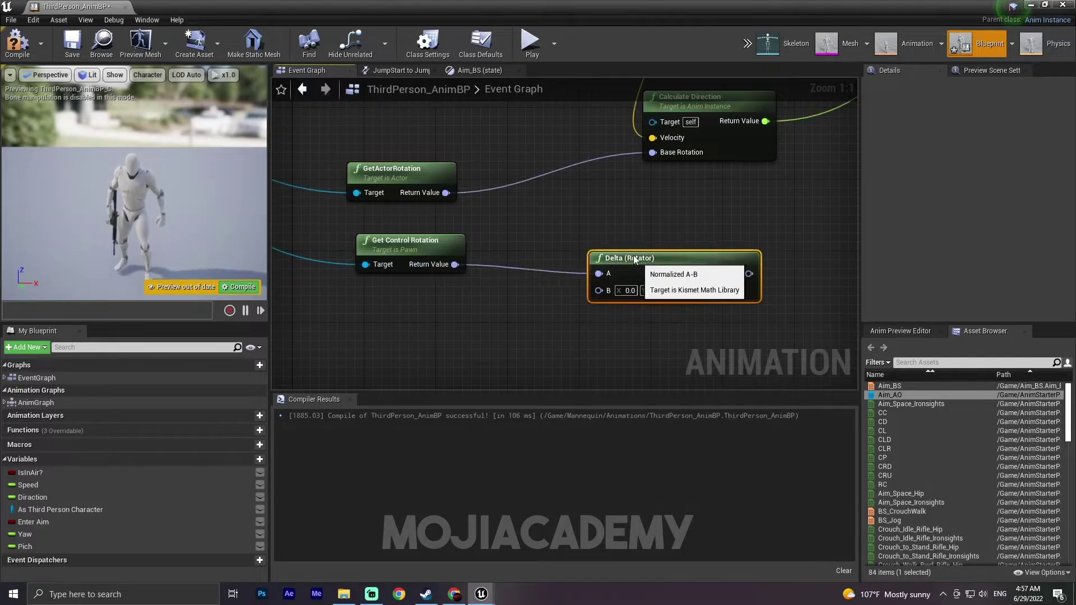
Connect GetActorRotation's return value to input B of the Delta (Rotator) node and compile the blueprint
left_click_drag(447, 201, 589, 282)
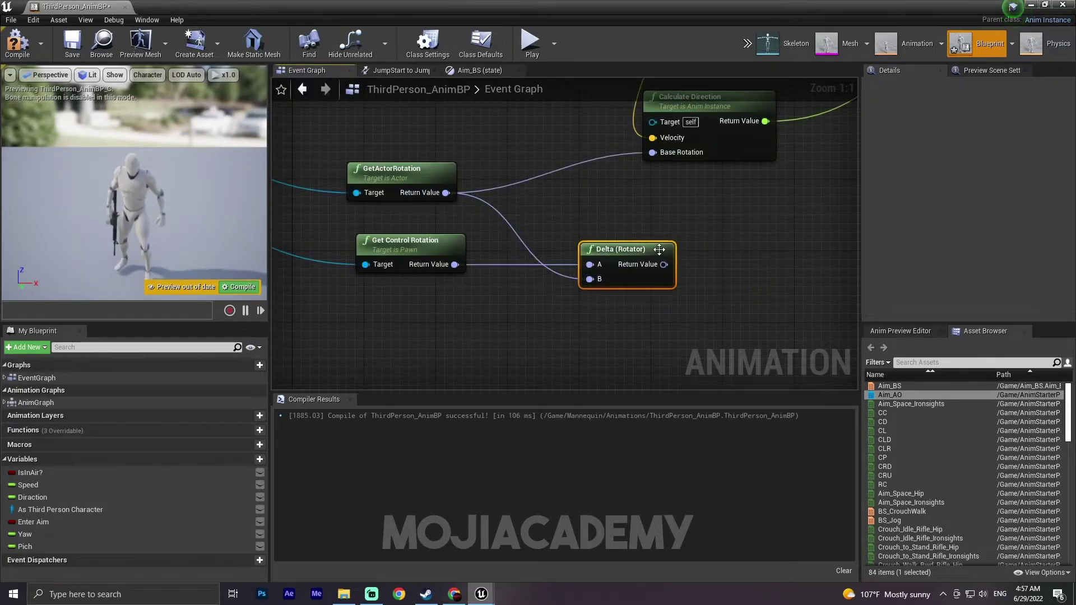
left_click(17, 43)
Add an RInterp To node after Delta (Rotator), with the delta's return value connected to its Target input
right_click_drag(639, 204, 414, 194)
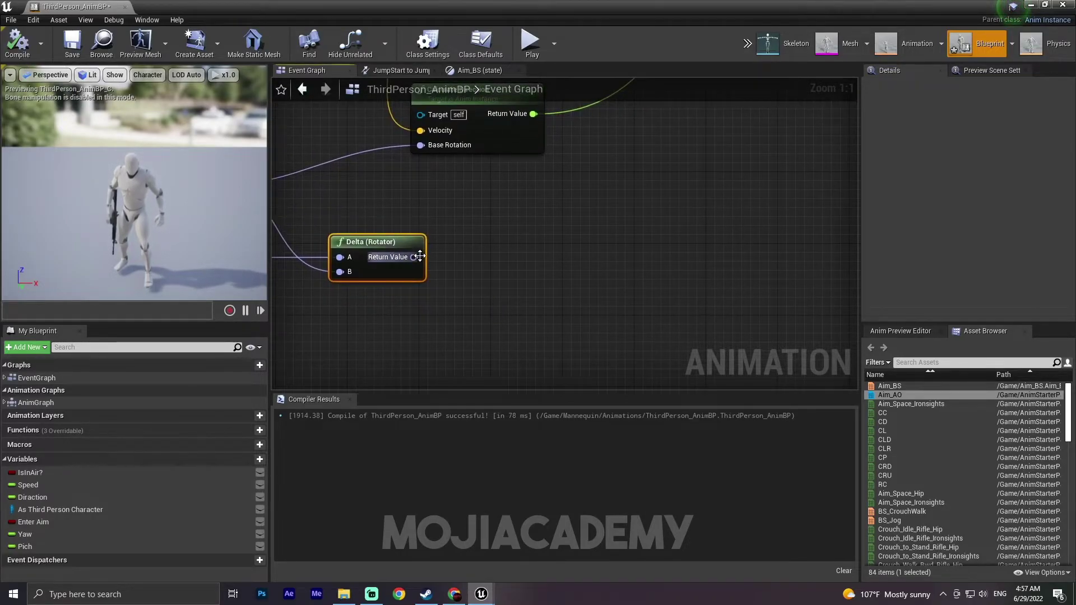
left_click_drag(420, 256, 543, 254)
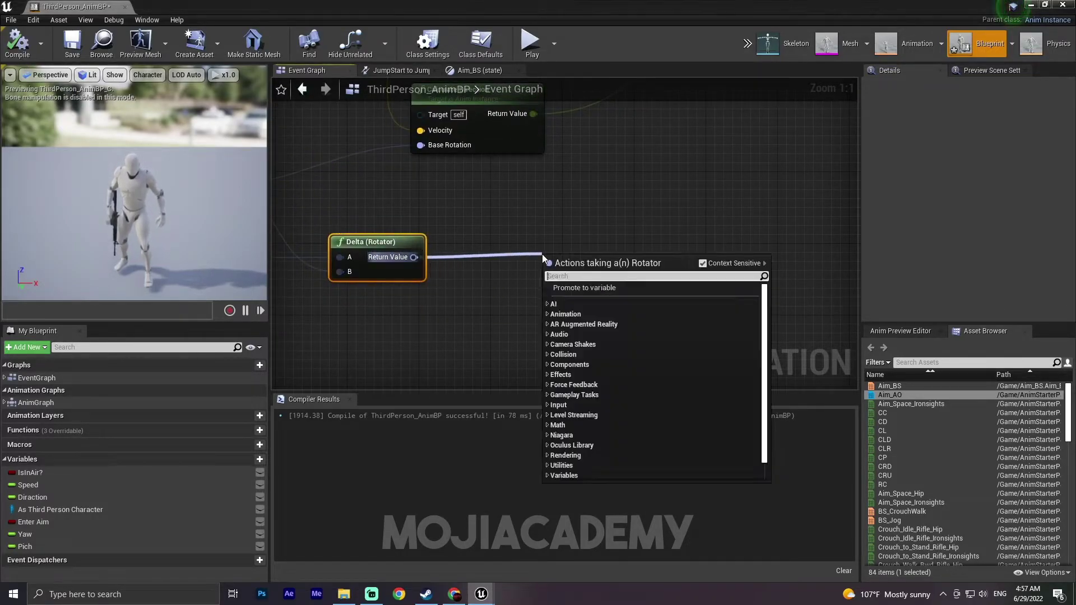
type("rin")
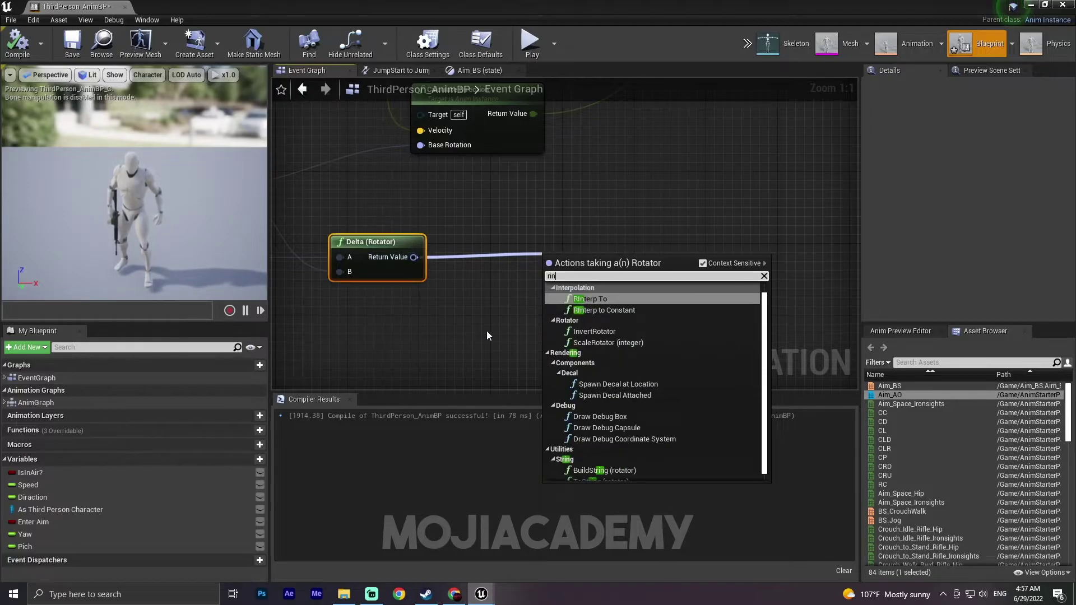
left_click(604, 298)
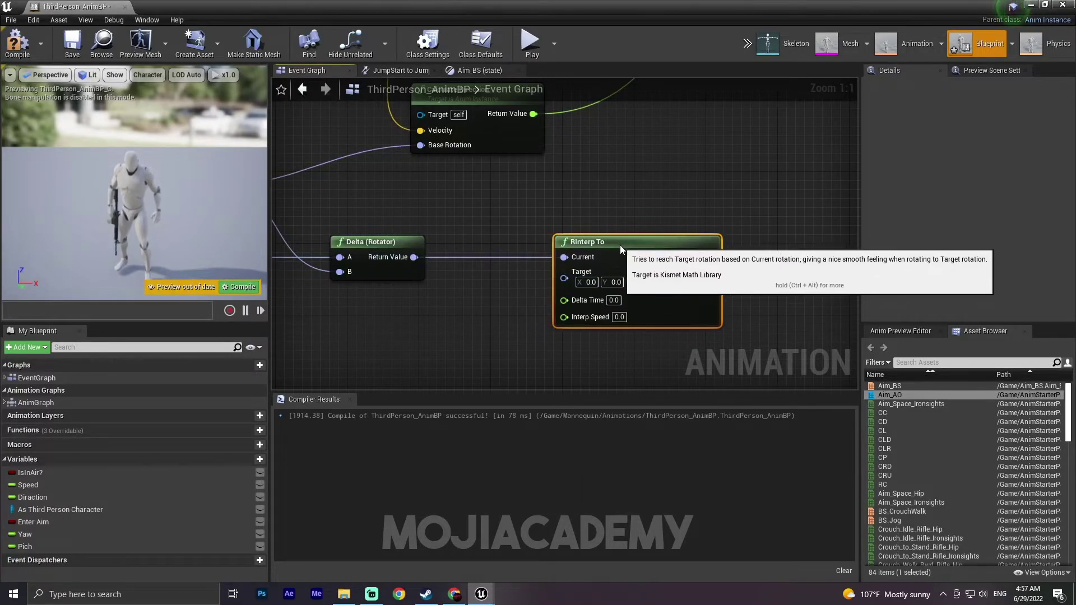
left_click(540, 257, "alt")
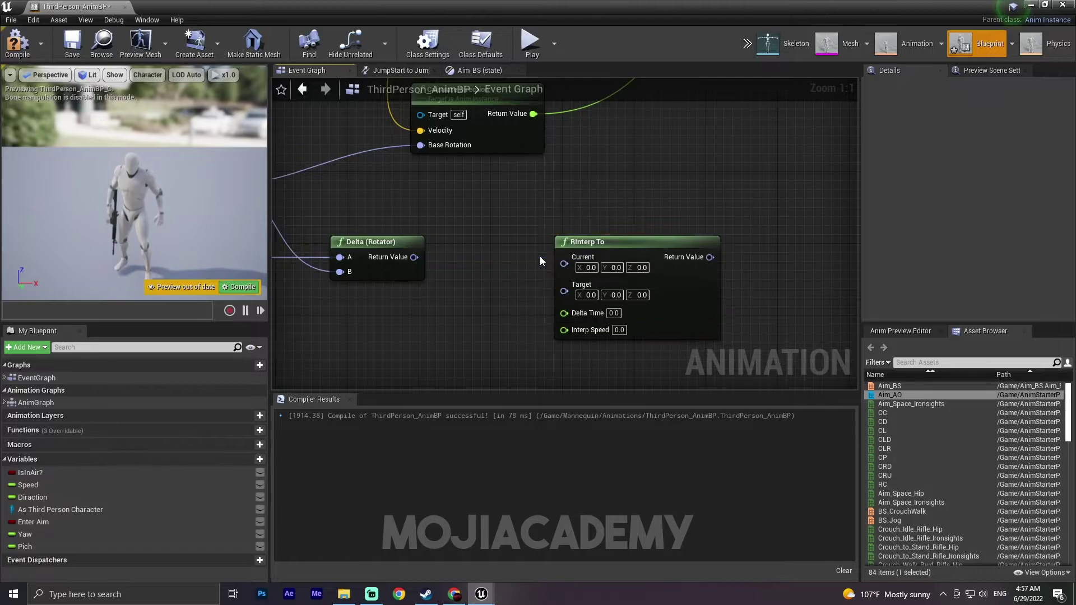
left_click_drag(412, 258, 566, 284)
Add a Make Rotator node feeding RInterp To's Current input, and move Calculate Direction up to make room for it
right_click_drag(492, 201, 508, 265)
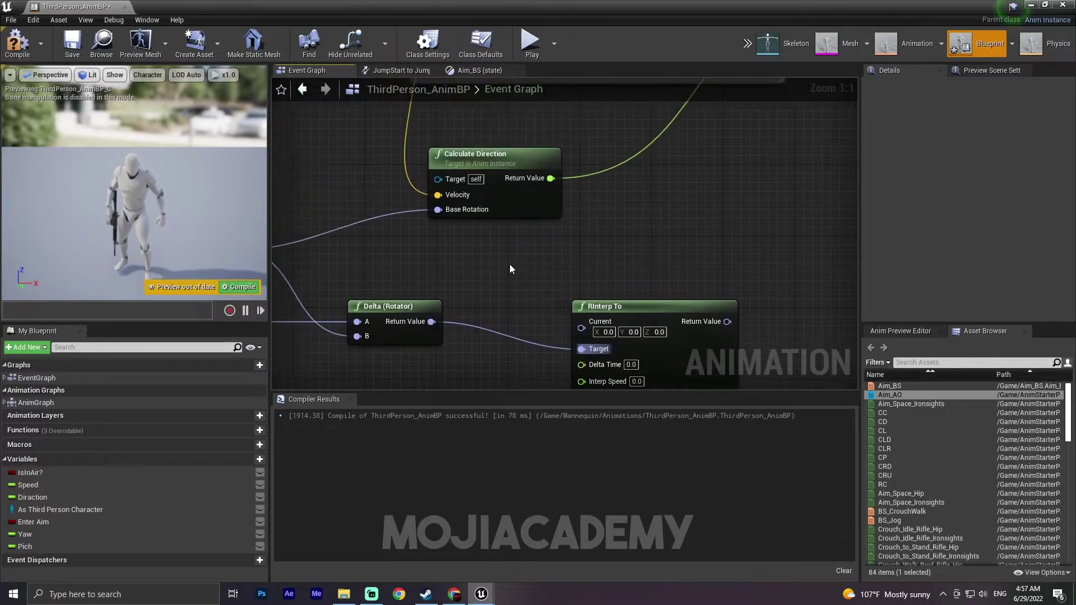
scroll(537, 302, "down", 2)
left_click_drag(570, 320, 501, 257)
type("make")
left_click(564, 468)
scroll(501, 257, "up", 2)
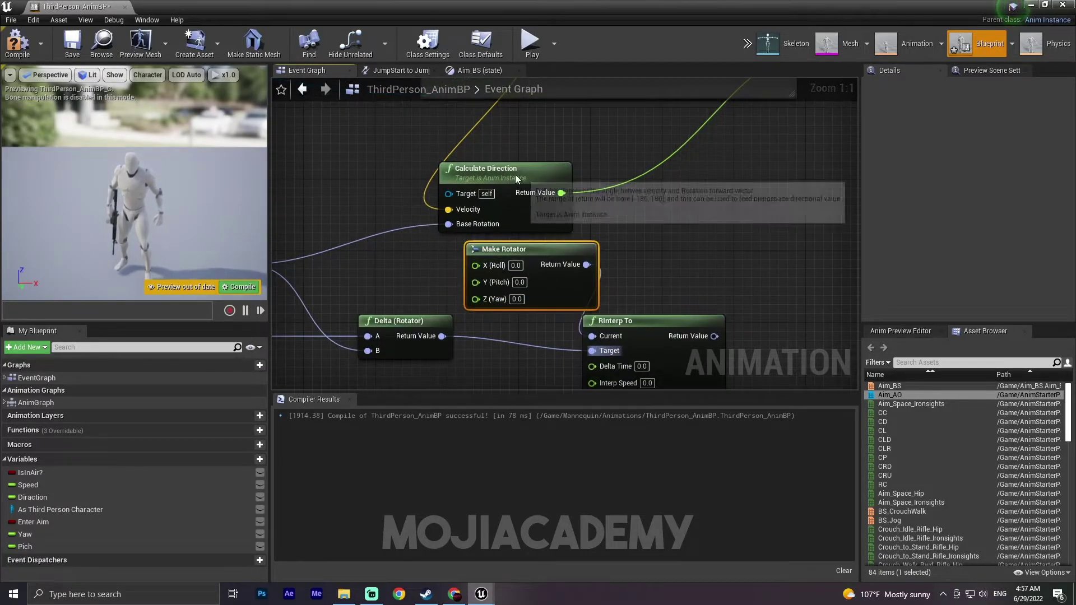
left_click_drag(561, 169, 587, 123)
right_click_drag(647, 250, 675, 192)
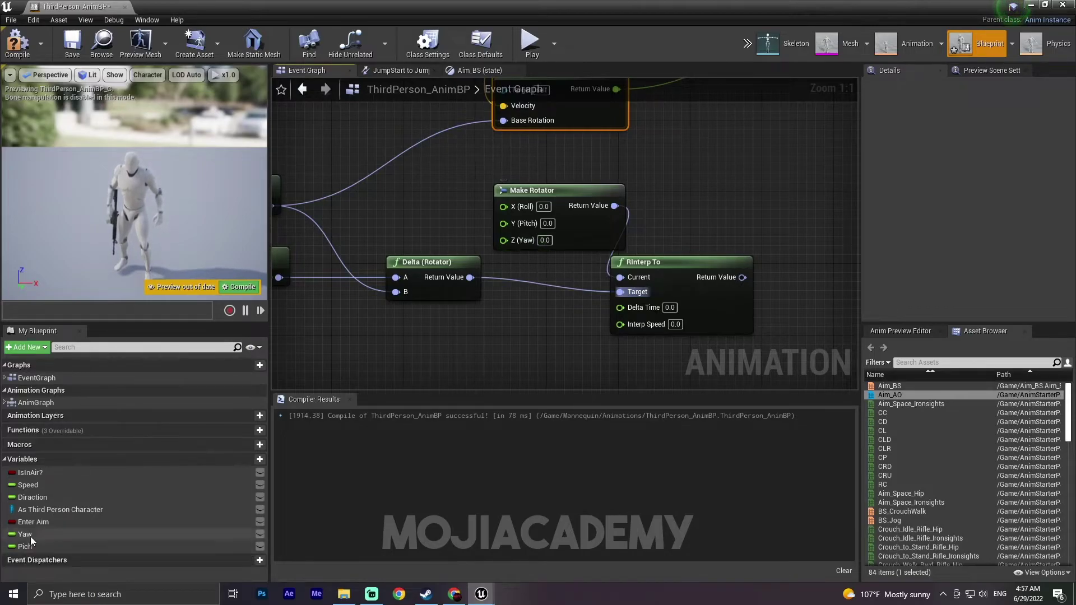
Feed the Pich and Yaw variables into Make Rotator's Y (Pitch) and Z (Yaw) inputs, arrange the getters, and compile
left_click_drag(25, 534, 409, 293)
left_click_drag(511, 243, 510, 241)
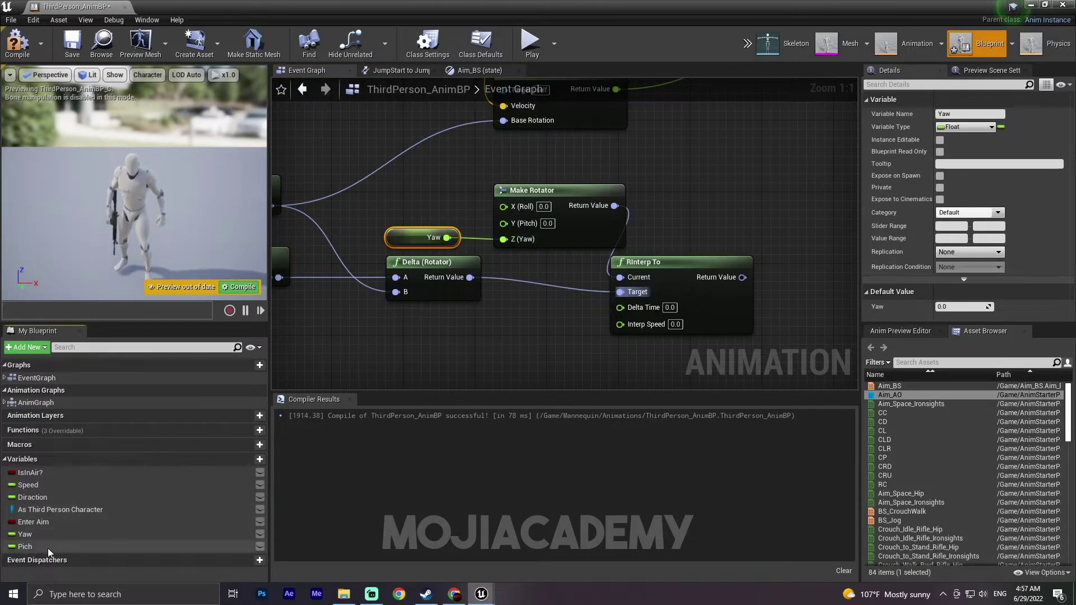
left_click_drag(25, 547, 363, 352)
left_click_drag(509, 226, 509, 225)
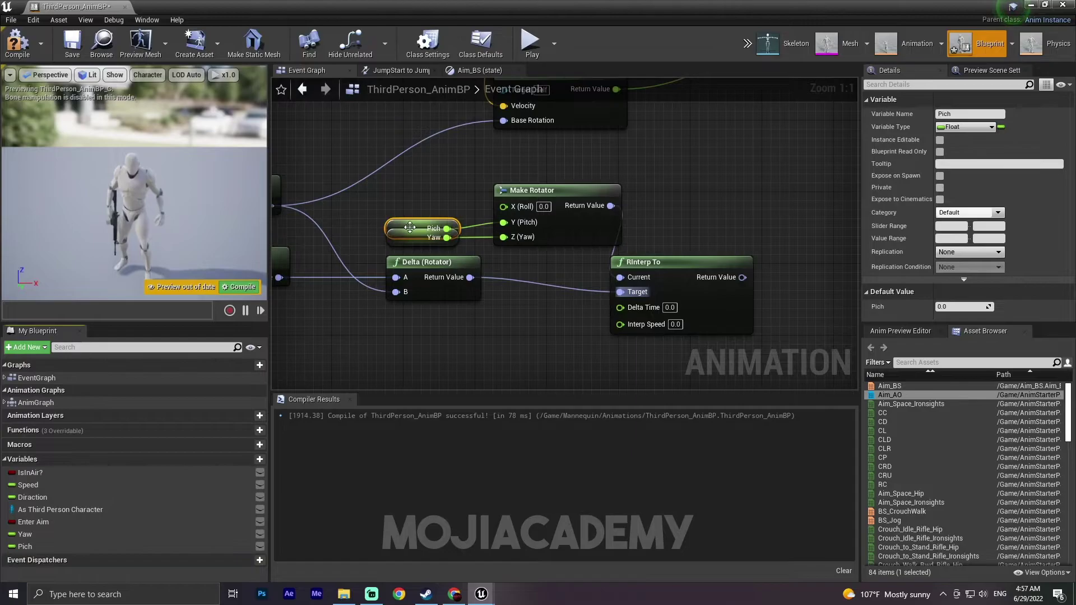
left_click_drag(406, 225, 409, 213)
left_click(411, 246)
left_click(17, 42)
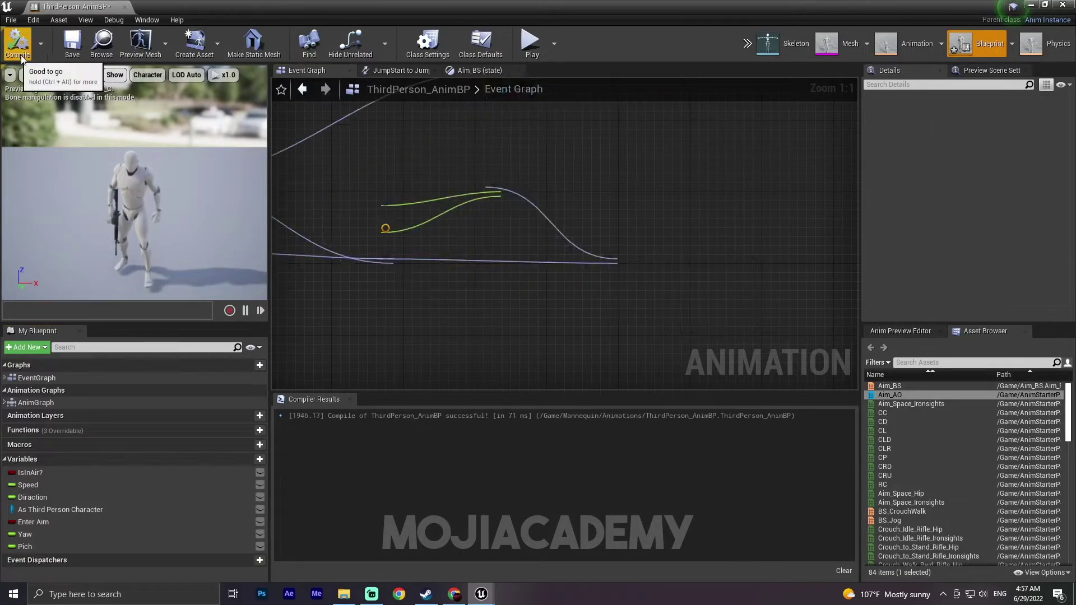
Promote Event Blueprint Update Animation's Delta Time X to a variable, wire its SET node in before Is Valid, and compile
right_click_drag(749, 177, 561, 171)
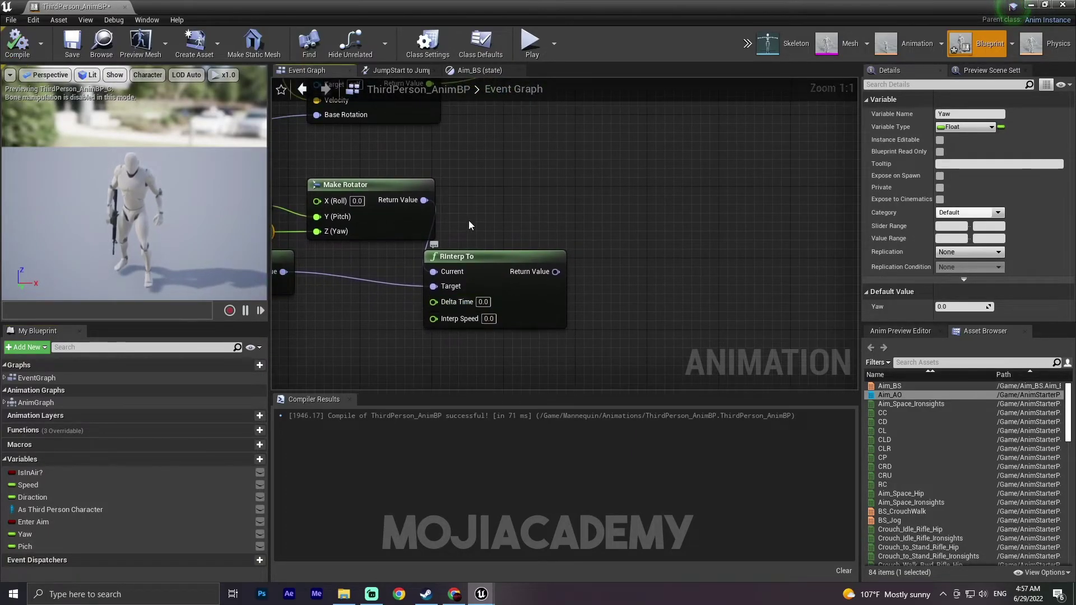
right_click_drag(468, 194, 834, 369)
scroll(685, 315, "down", 3)
right_click_drag(535, 222, 840, 344)
scroll(647, 321, "up", 2)
scroll(646, 317, "up", 1)
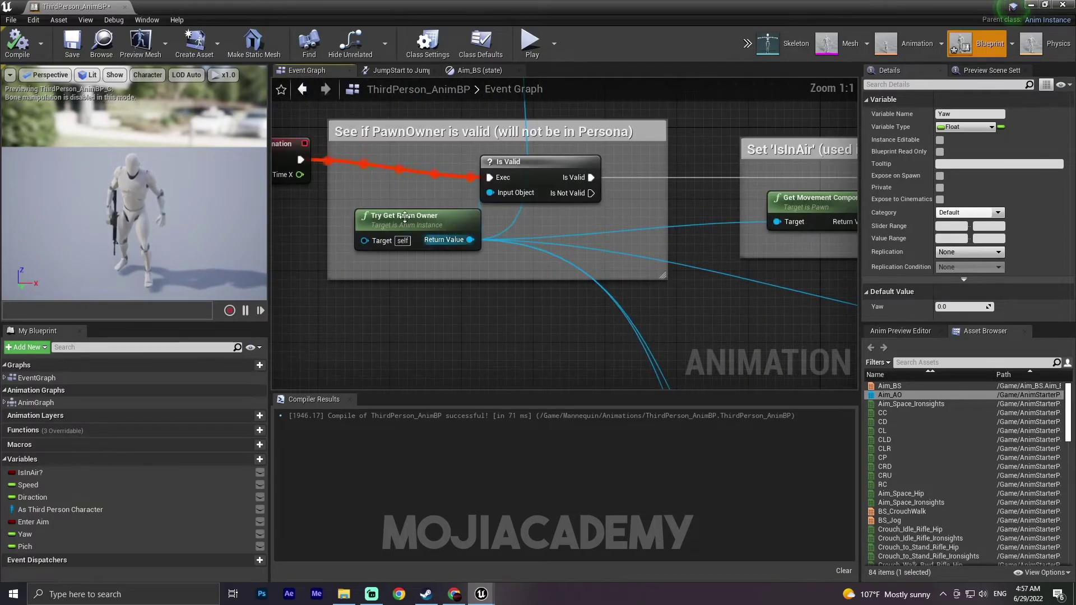
right_click_drag(364, 220, 474, 232)
left_click_drag(413, 187, 492, 191)
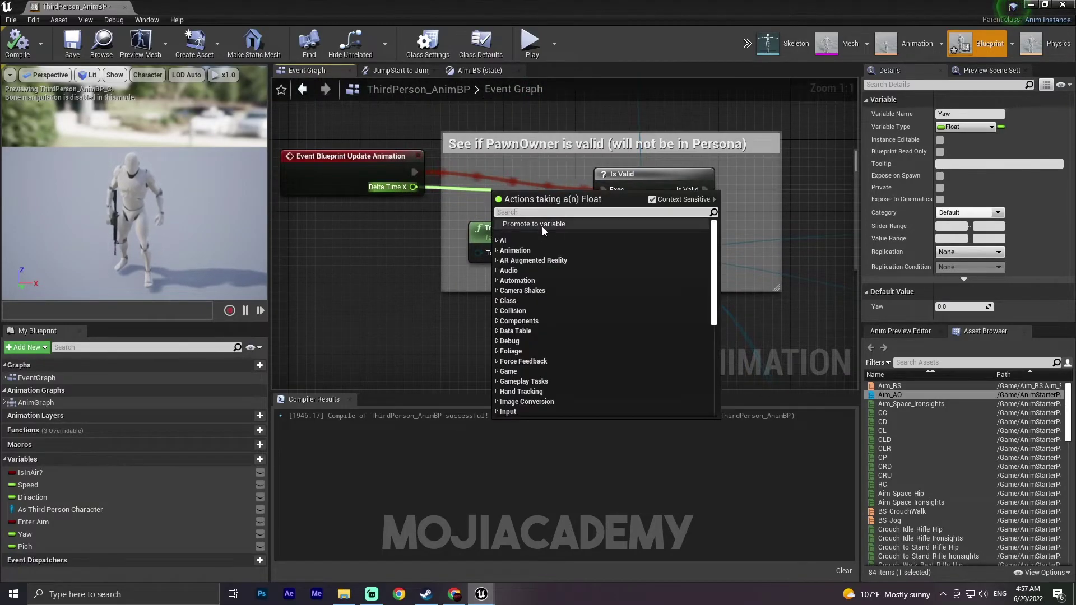
left_click(518, 224)
left_click_drag(412, 176, 488, 181)
left_click_drag(567, 185, 603, 190)
left_click(17, 42)
Connect a Delta Time X getter to RInterp To's Delta Time and set the Interp Speed to 15
right_click_drag(673, 365, 281, 95)
right_click_drag(784, 364, 435, 293)
left_click(56, 558)
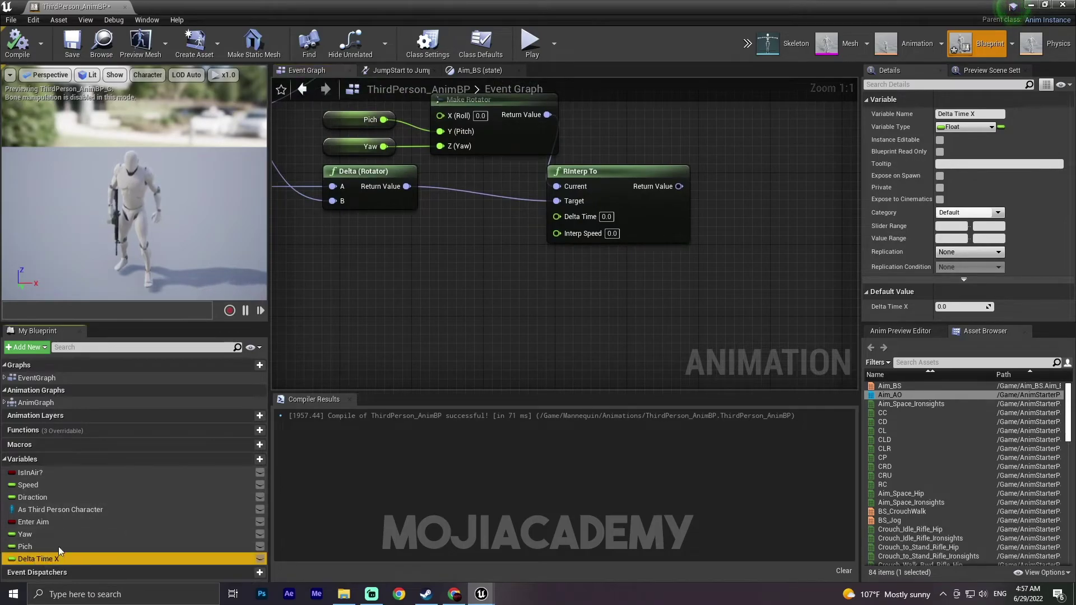
left_click_drag(443, 241, 443, 242, "ctrl")
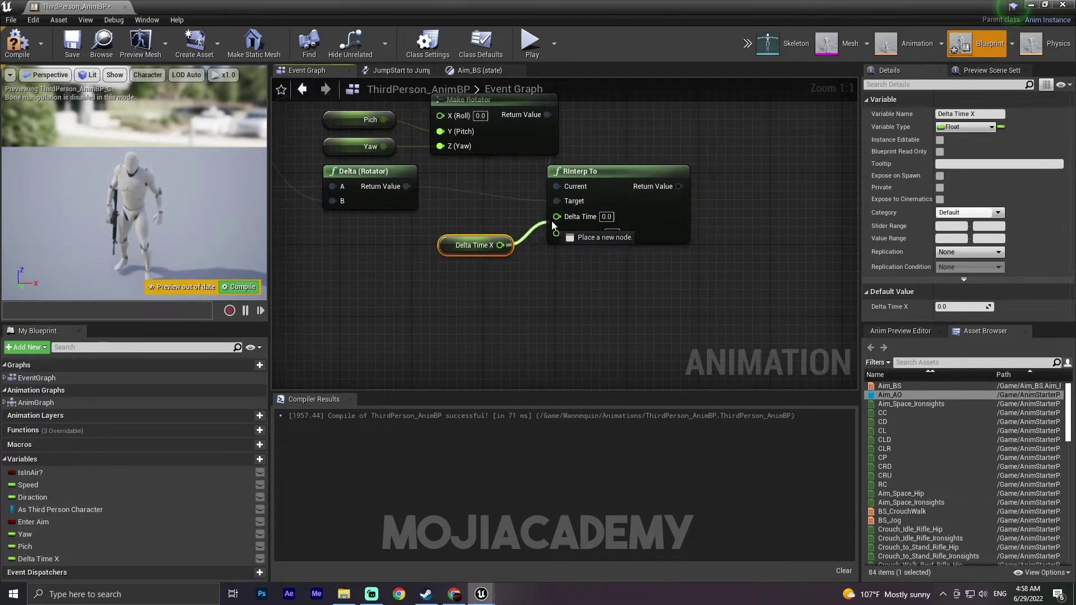
left_click_drag(552, 224, 556, 217)
right_click_drag(598, 290, 486, 348)
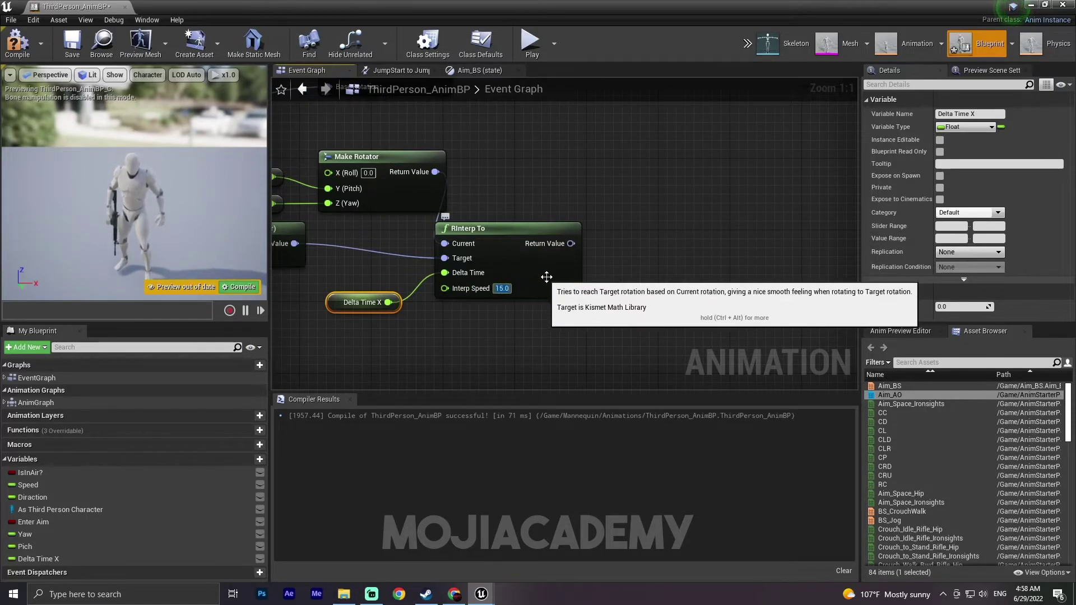
Add a Break Rotator node fed by RInterp To's return value
left_click_drag(570, 243, 677, 246)
type("brak")
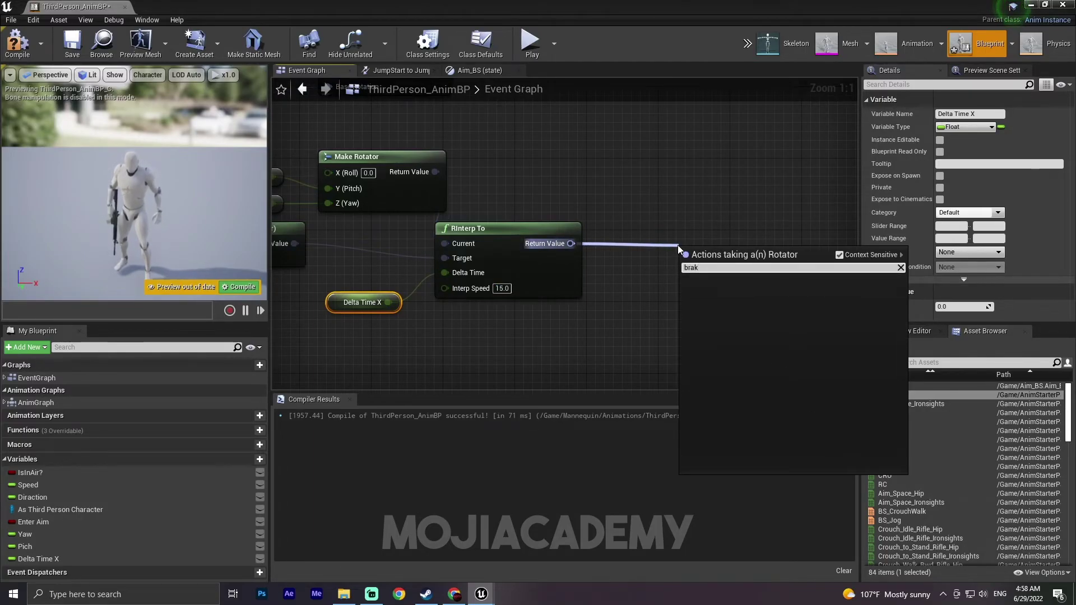
left_click(715, 333)
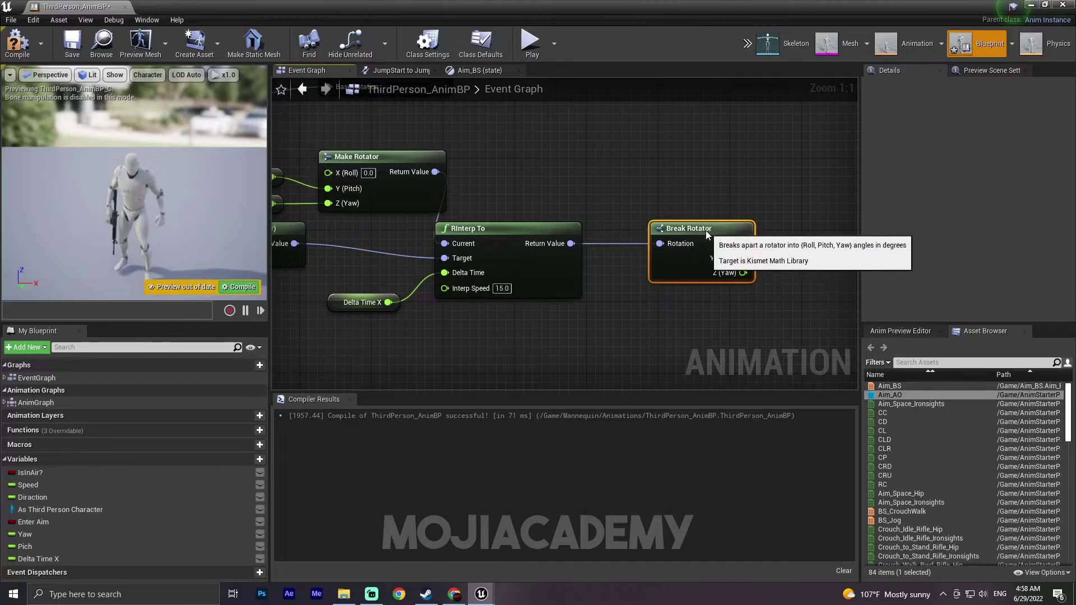
Add a Clamp Angle node driven by Break Rotator's Y (Pitch) output and place it above the output's level
right_click_drag(695, 209, 309, 203)
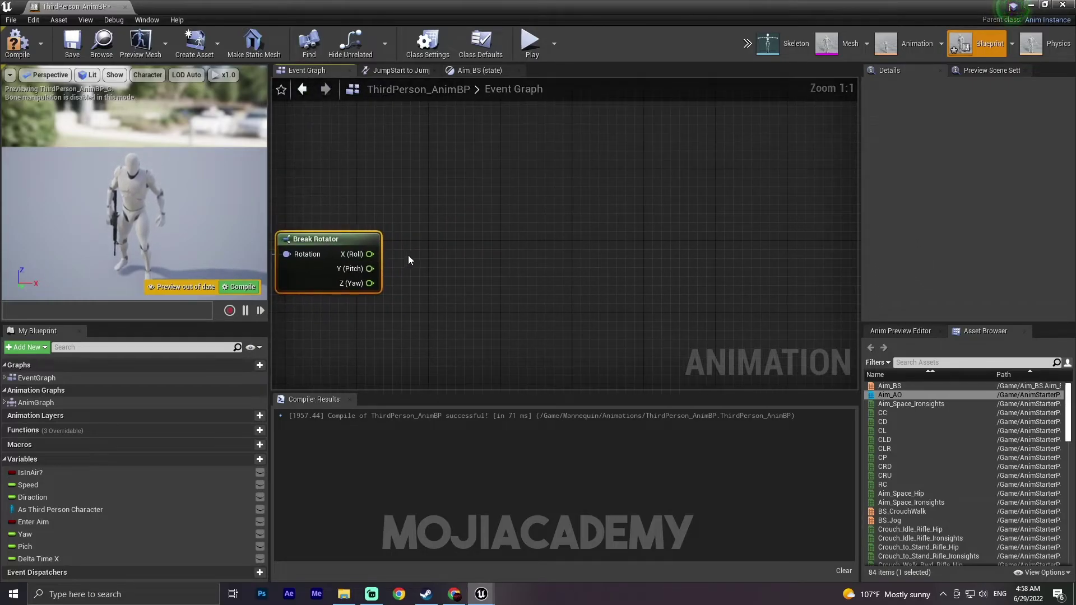
right_click_drag(409, 260, 492, 287)
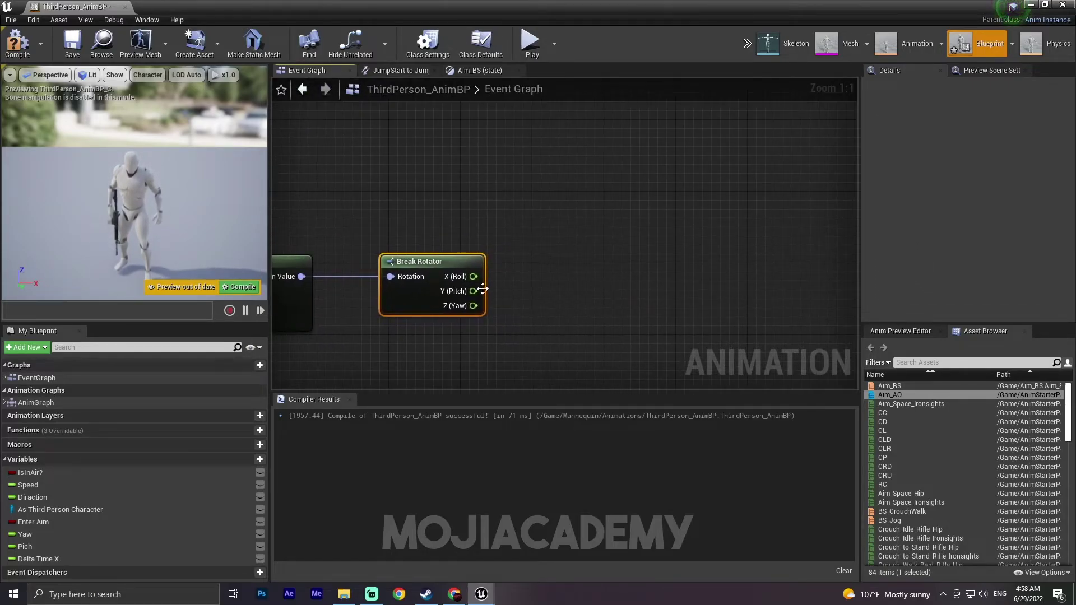
left_click_drag(563, 290, 571, 284)
type("clamp")
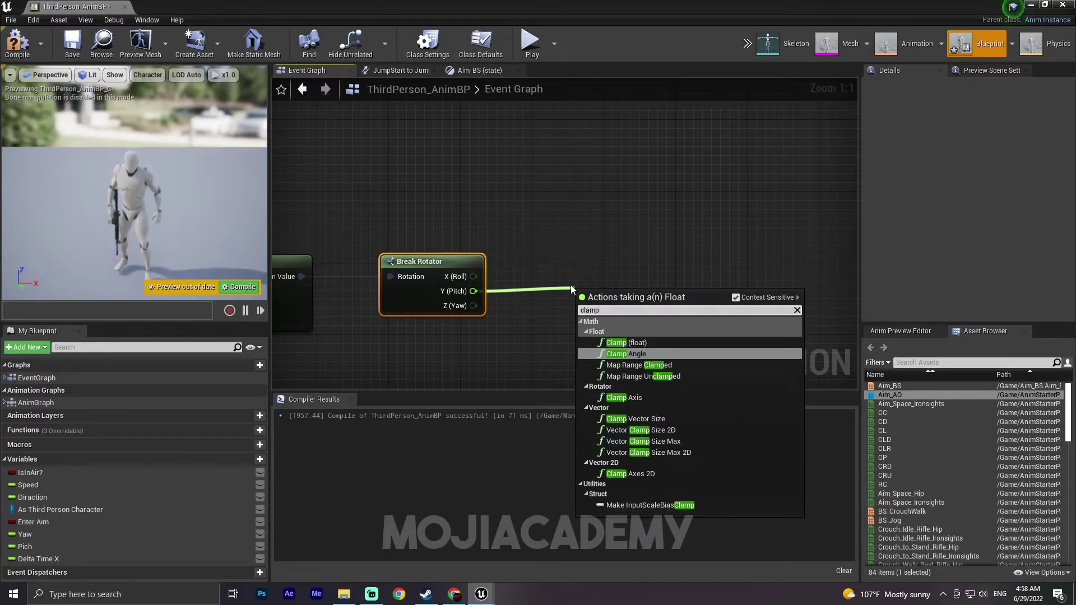
left_click(633, 354)
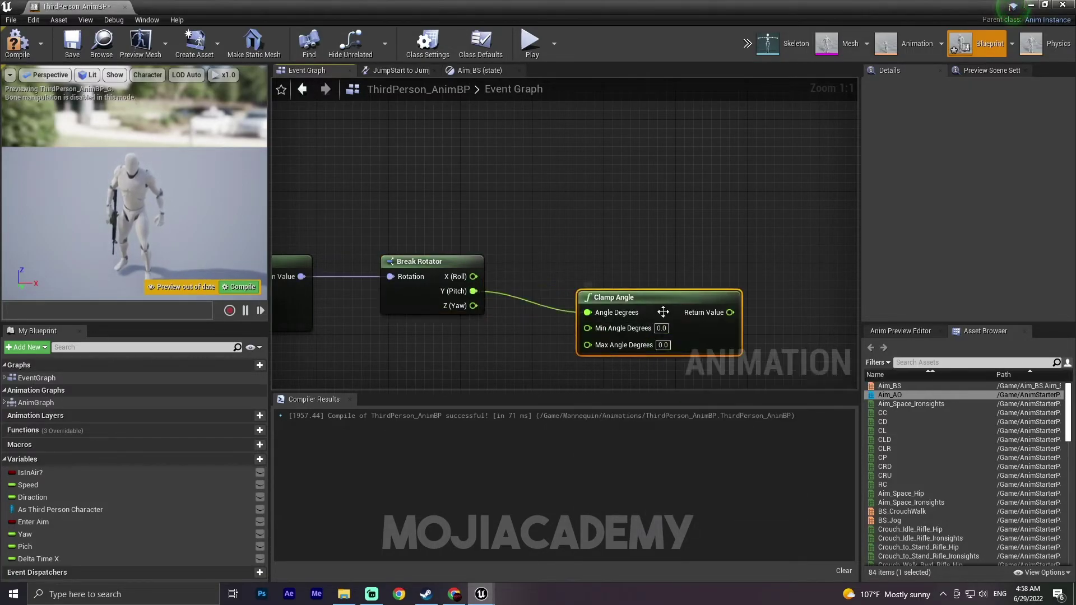
left_click_drag(701, 248, 695, 222)
Duplicate the Clamp Angle node below the original and connect Break Rotator's Z (Yaw) output to its Angle Degrees
key("ctrl+c")
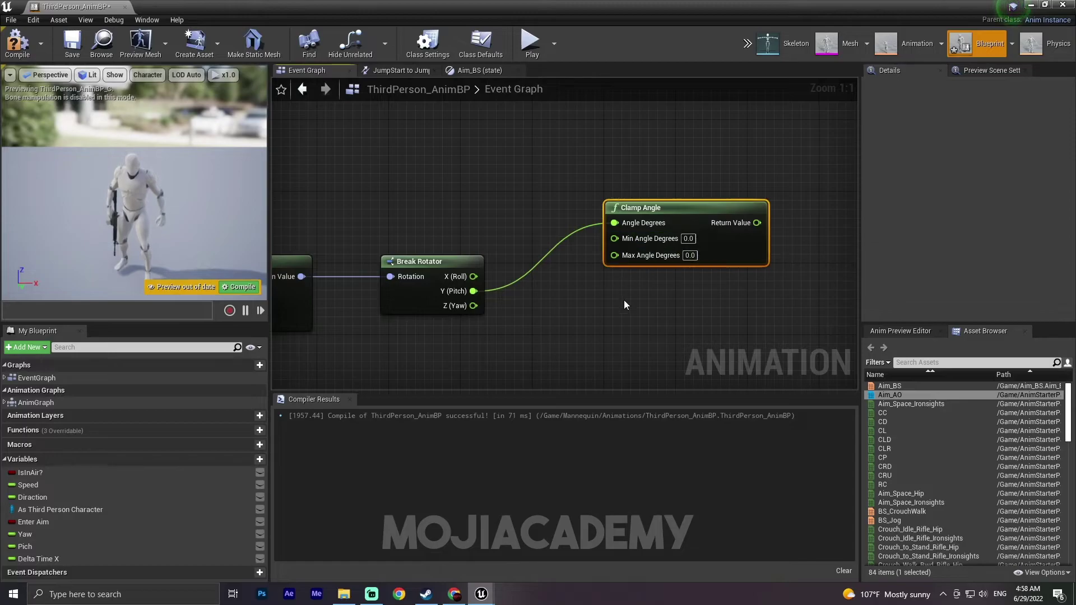
key("ctrl+v")
left_click_drag(678, 326, 473, 306)
right_click_drag(684, 286, 570, 277)
left_click_drag(616, 300, 603, 293)
Set Min Angle Degrees to -90 and Max Angle Degrees to 90 on both Clamp Angle nodes, and compile
right_click_drag(632, 279, 589, 266)
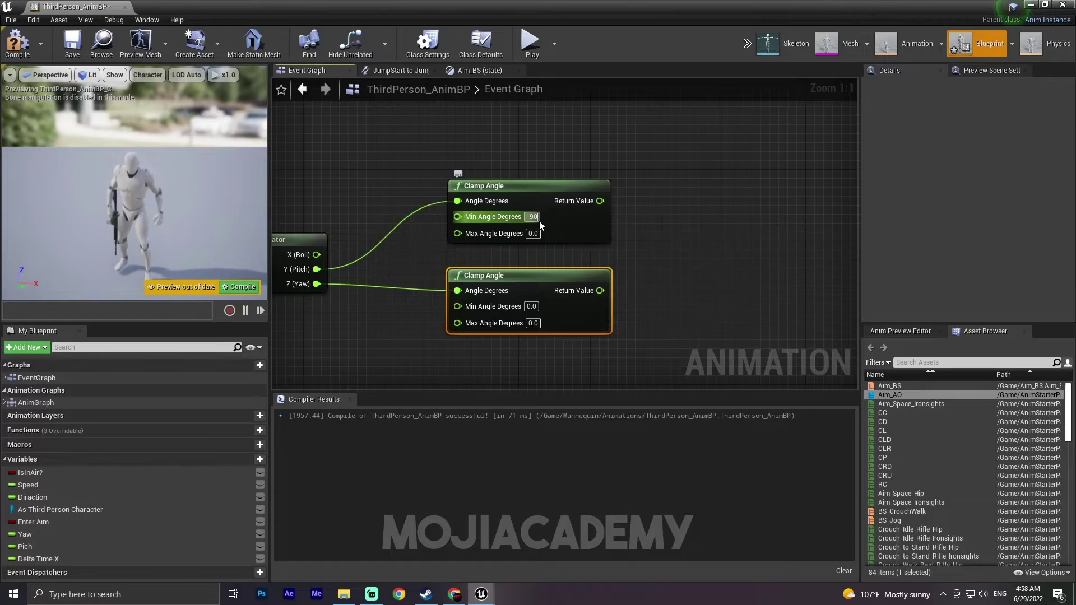
left_click(532, 233)
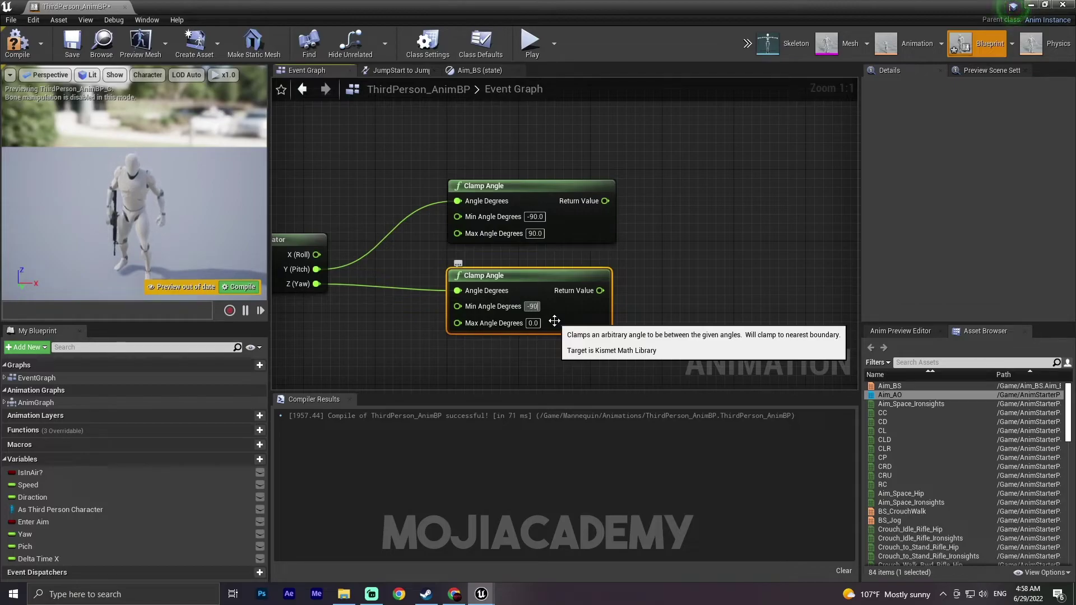
left_click(532, 323)
type("9")
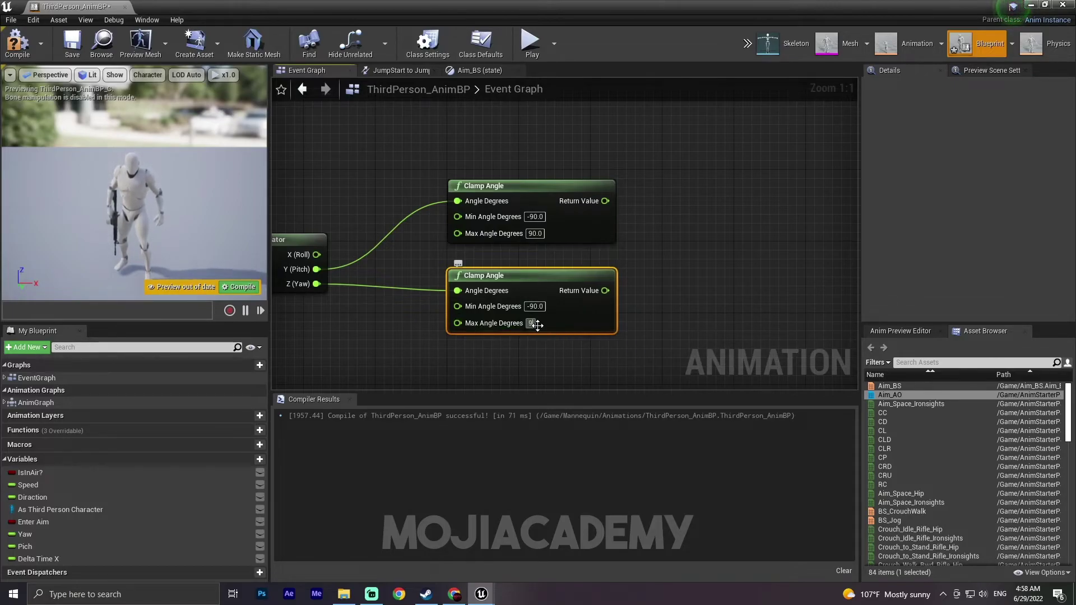
type("0")
key("F7")
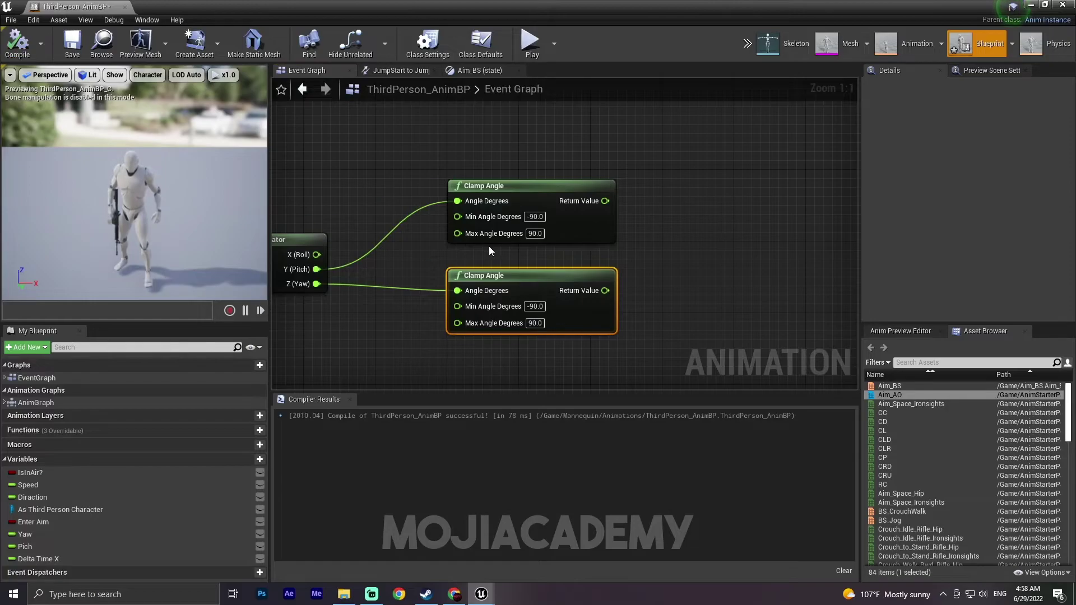
Add SET nodes for Pich and Yaw, chained in that order after the SET Enter Aim node
scroll(491, 243, "down", 1)
right_click_drag(413, 211, 580, 360)
right_click_drag(636, 283, 368, 297)
scroll(367, 298, "down", 3)
scroll(393, 308, "up", 4)
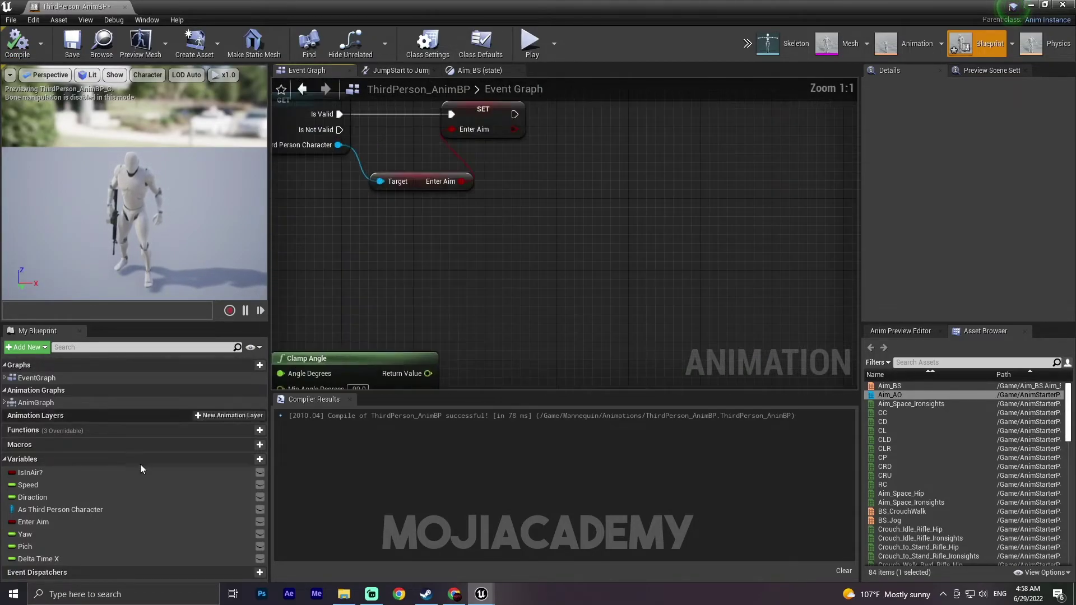
left_click_drag(31, 550, 514, 115)
left_click_drag(621, 134, 644, 119)
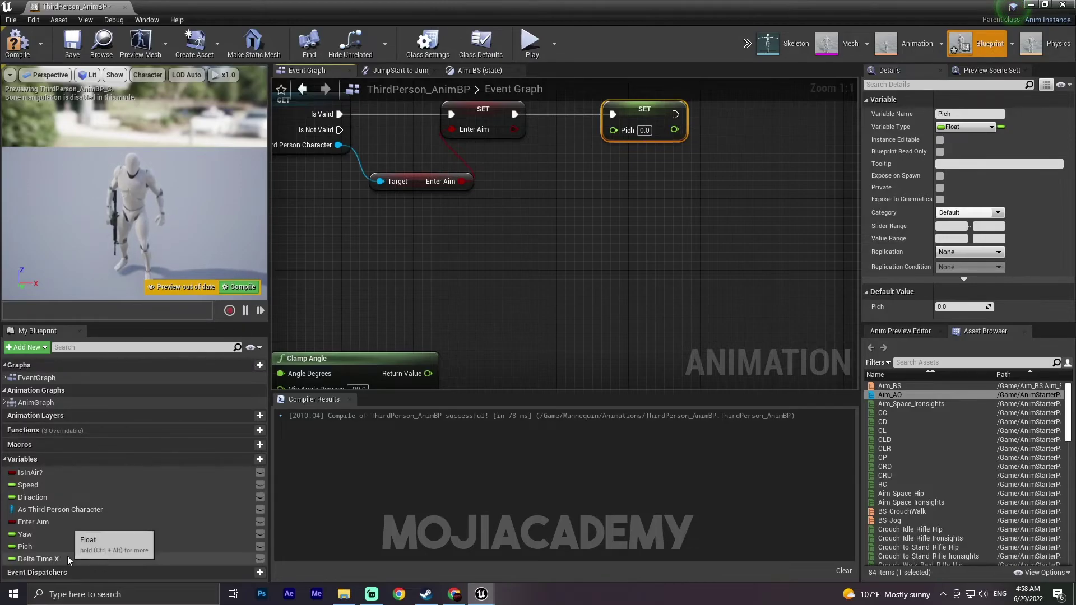
left_click_drag(25, 534, 761, 165)
left_click_drag(680, 117, 676, 115)
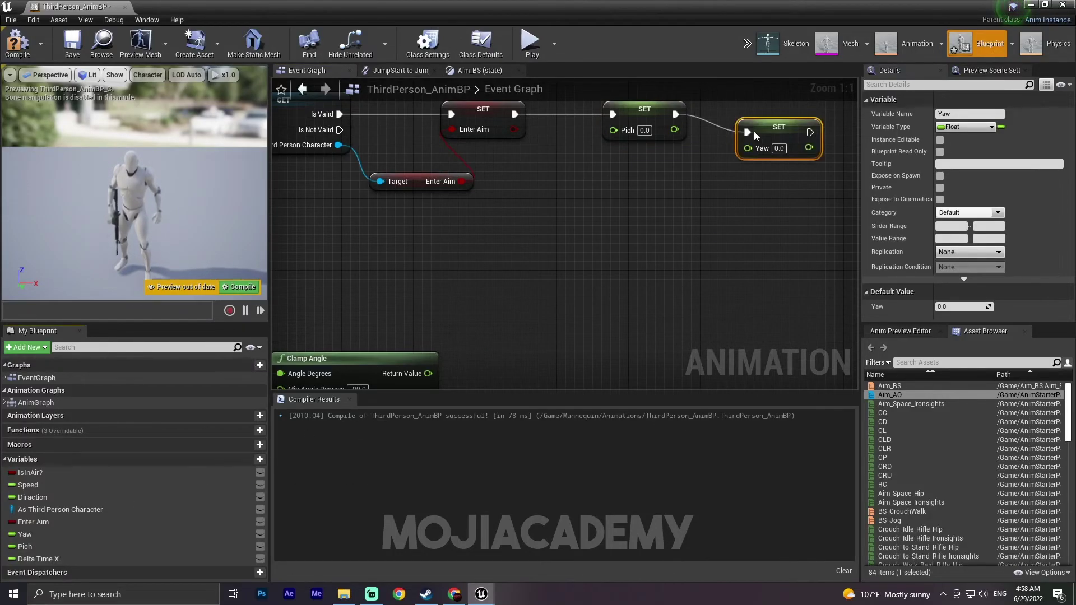
left_click_drag(749, 129, 755, 125)
Connect the pitch Clamp Angle result to SET Pich and the yaw result to SET Yaw, and compile
left_click(560, 263)
right_click_drag(504, 303, 560, 235)
left_click_drag(491, 291, 679, 126)
right_click_drag(655, 335, 788, 113)
left_click_drag(625, 233, 624, 123)
left_click(3, 53)
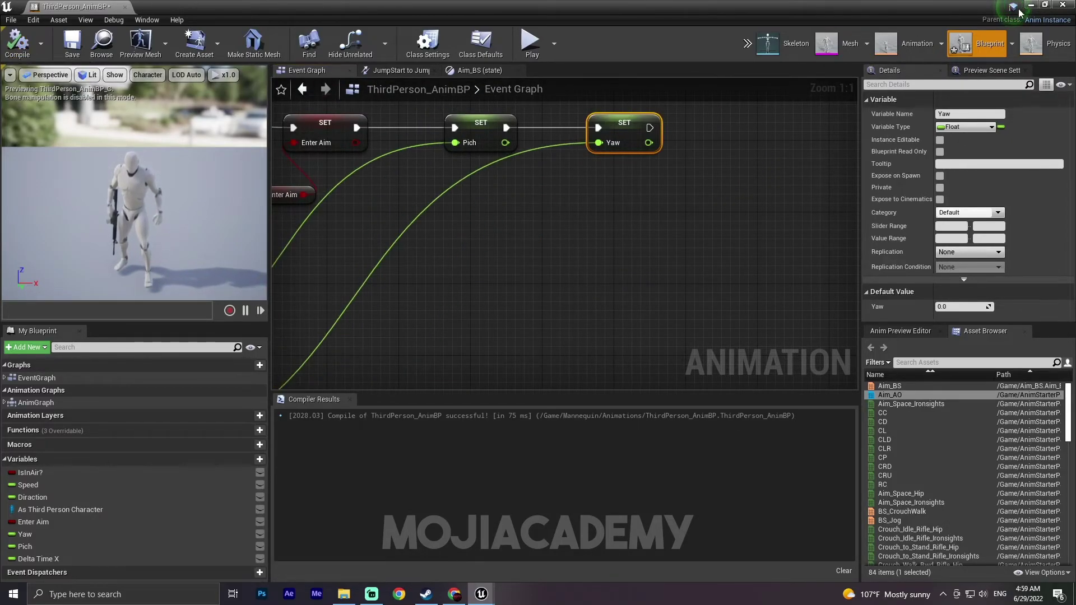
Review the finished rotation node chain and start a play test of the third-person example level
right_click_drag(452, 351, 786, 247)
scroll(785, 246, "down", 4)
right_click_drag(528, 297, 689, 260)
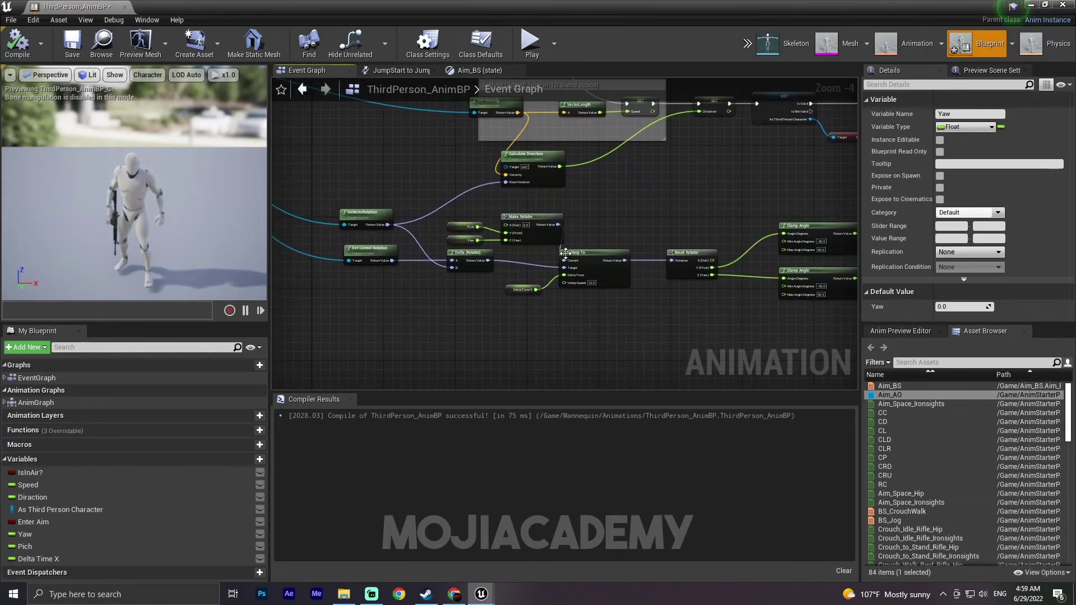
scroll(565, 254, "up", 4)
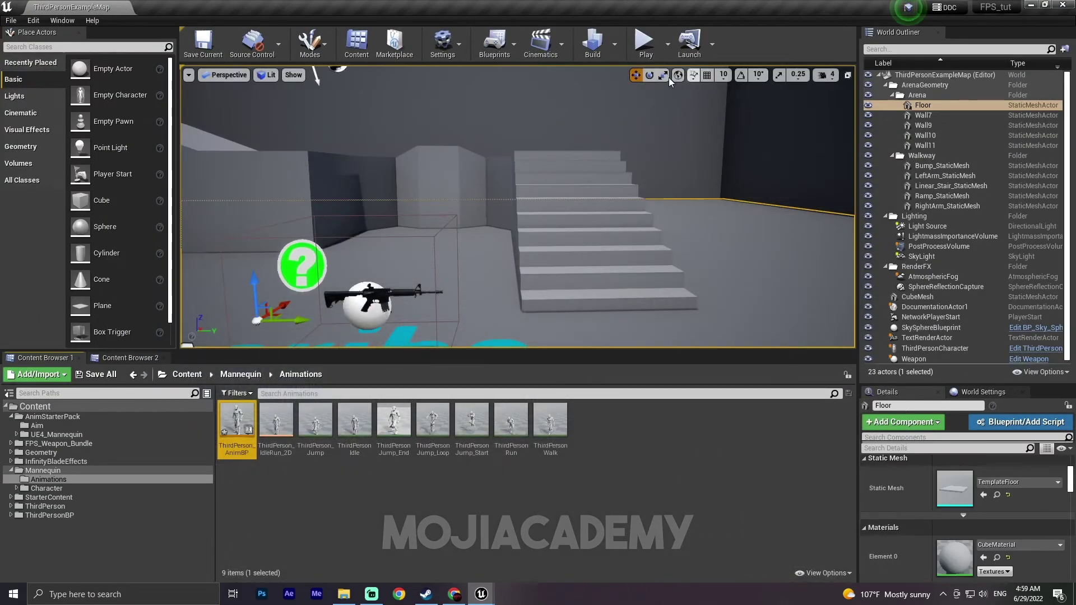
left_click(644, 44)
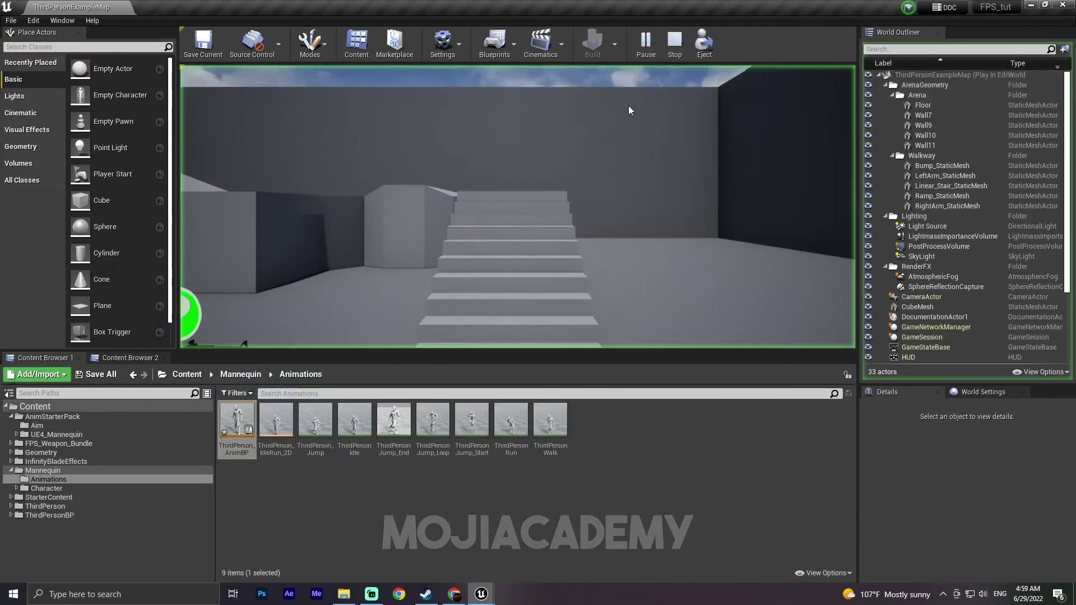